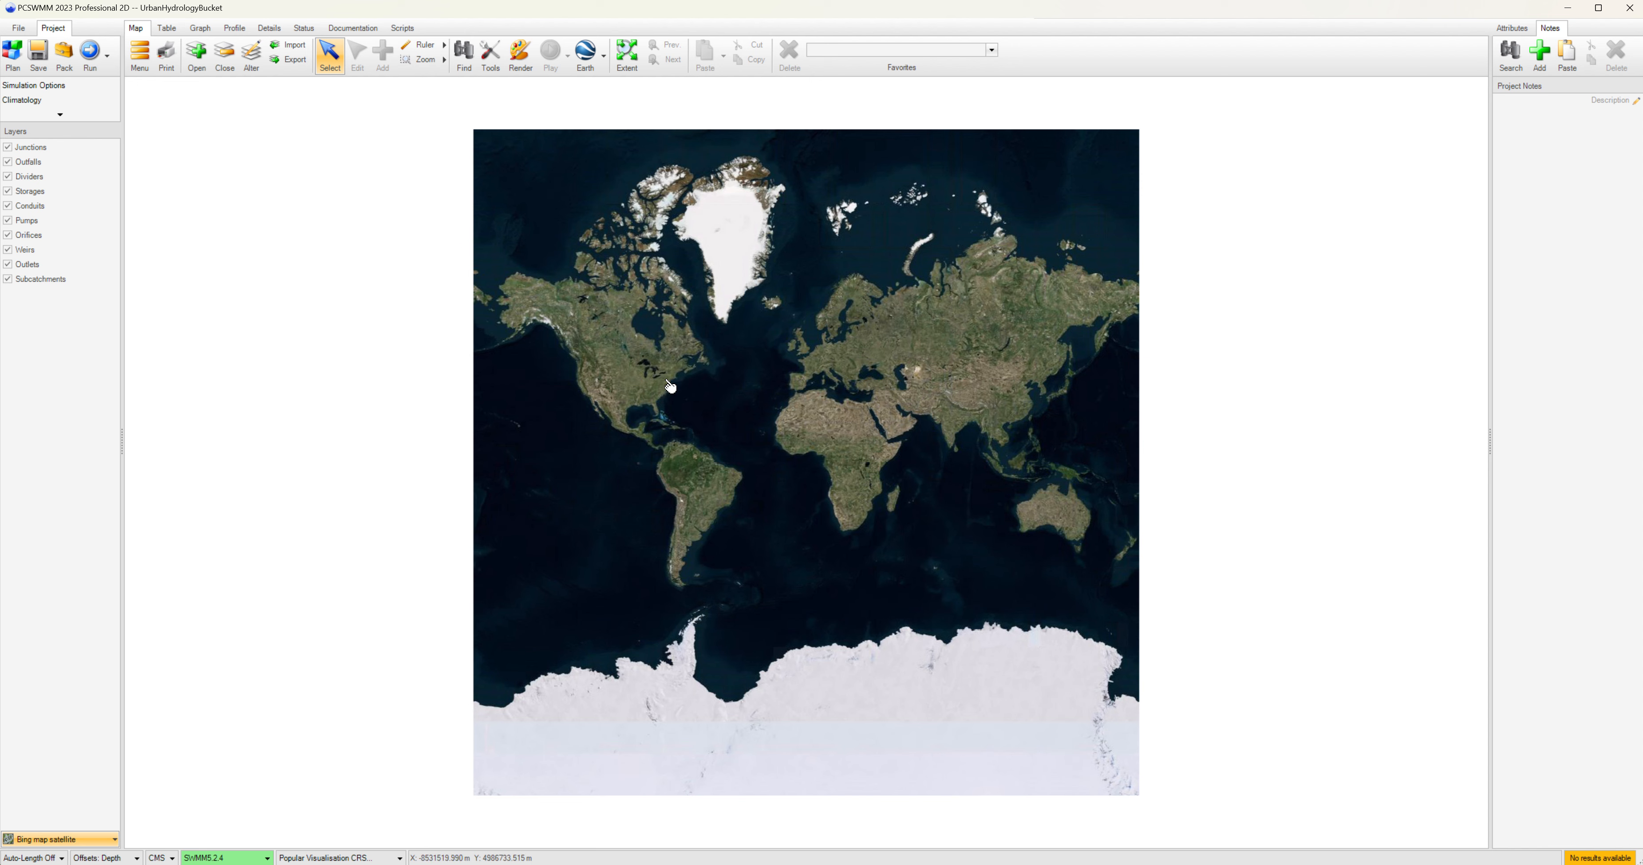
# Navigate the satellite basemap from the world view down to a single city block of building rooftops.
pyautogui.scroll(2, 656, 373)
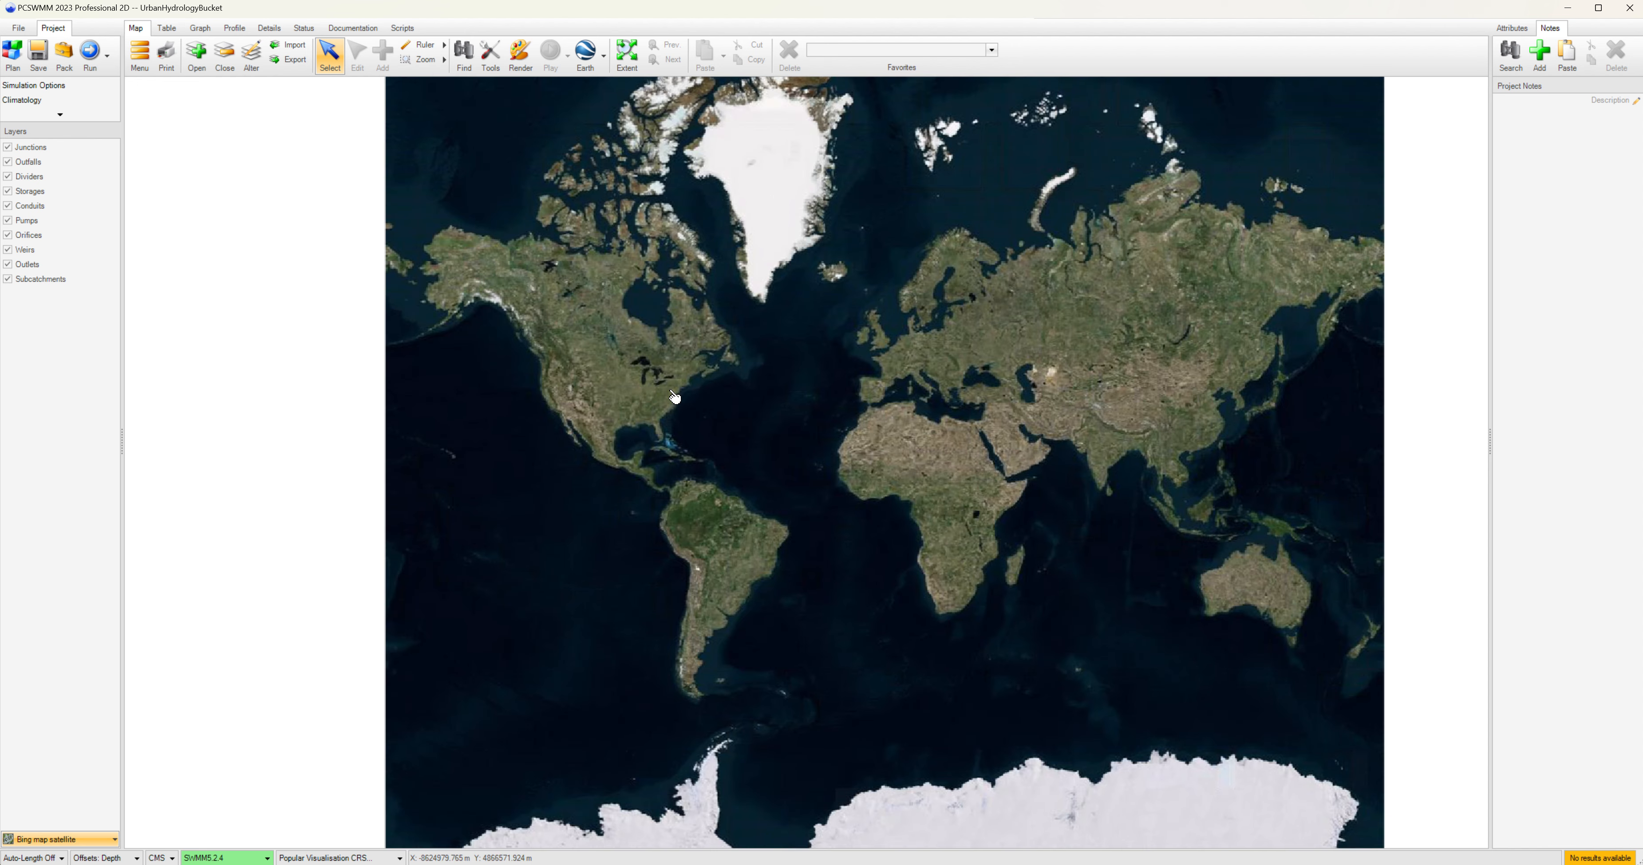
pyautogui.scroll(4, 690, 418)
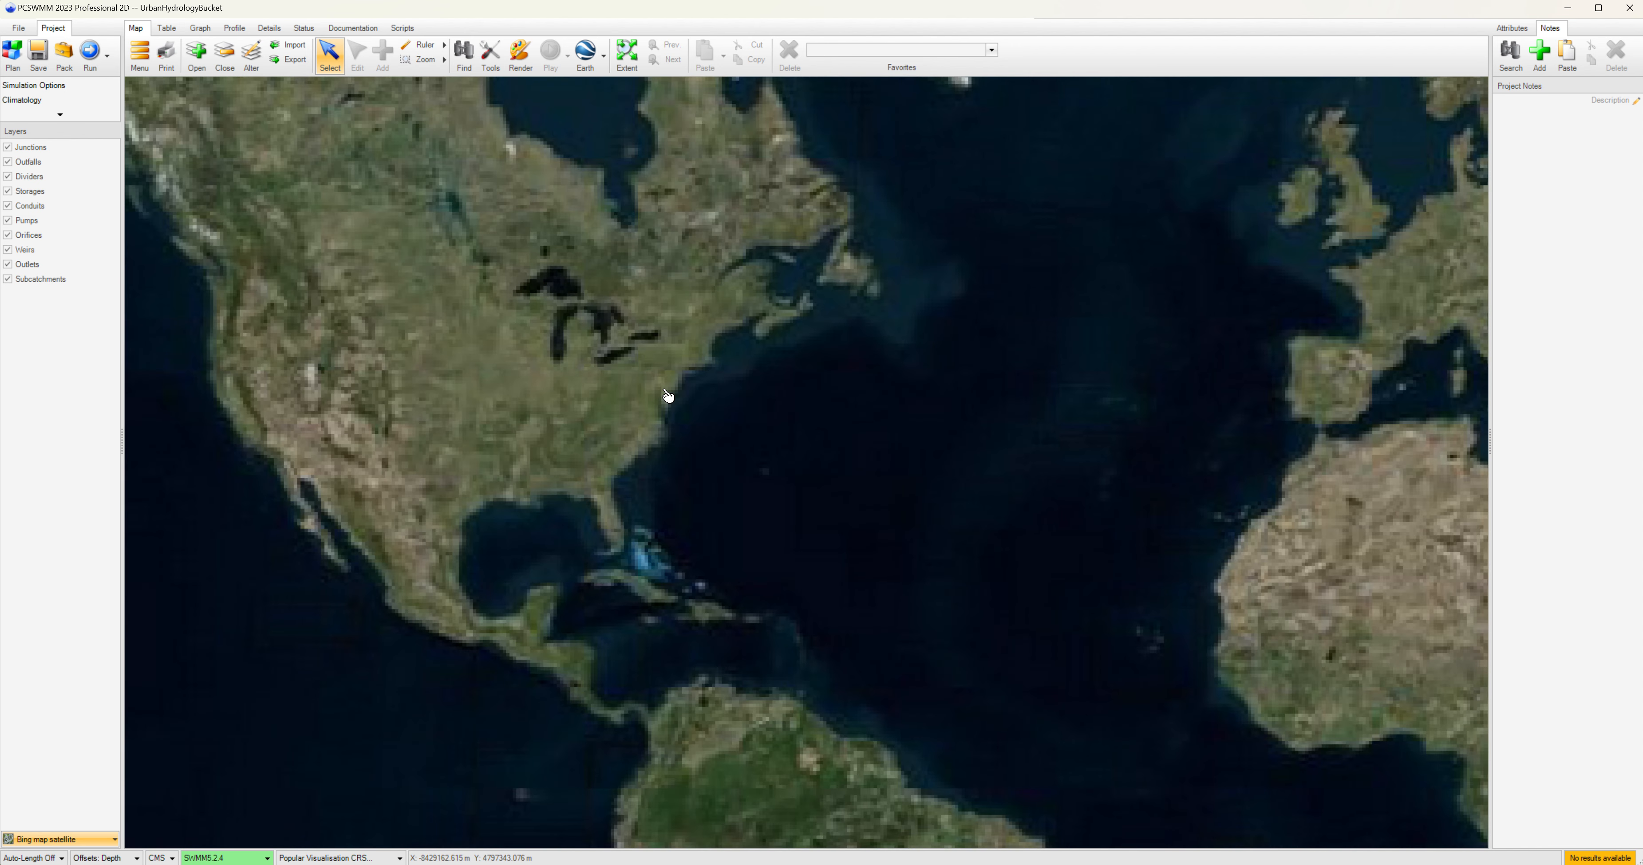
pyautogui.scroll(1, 644, 348)
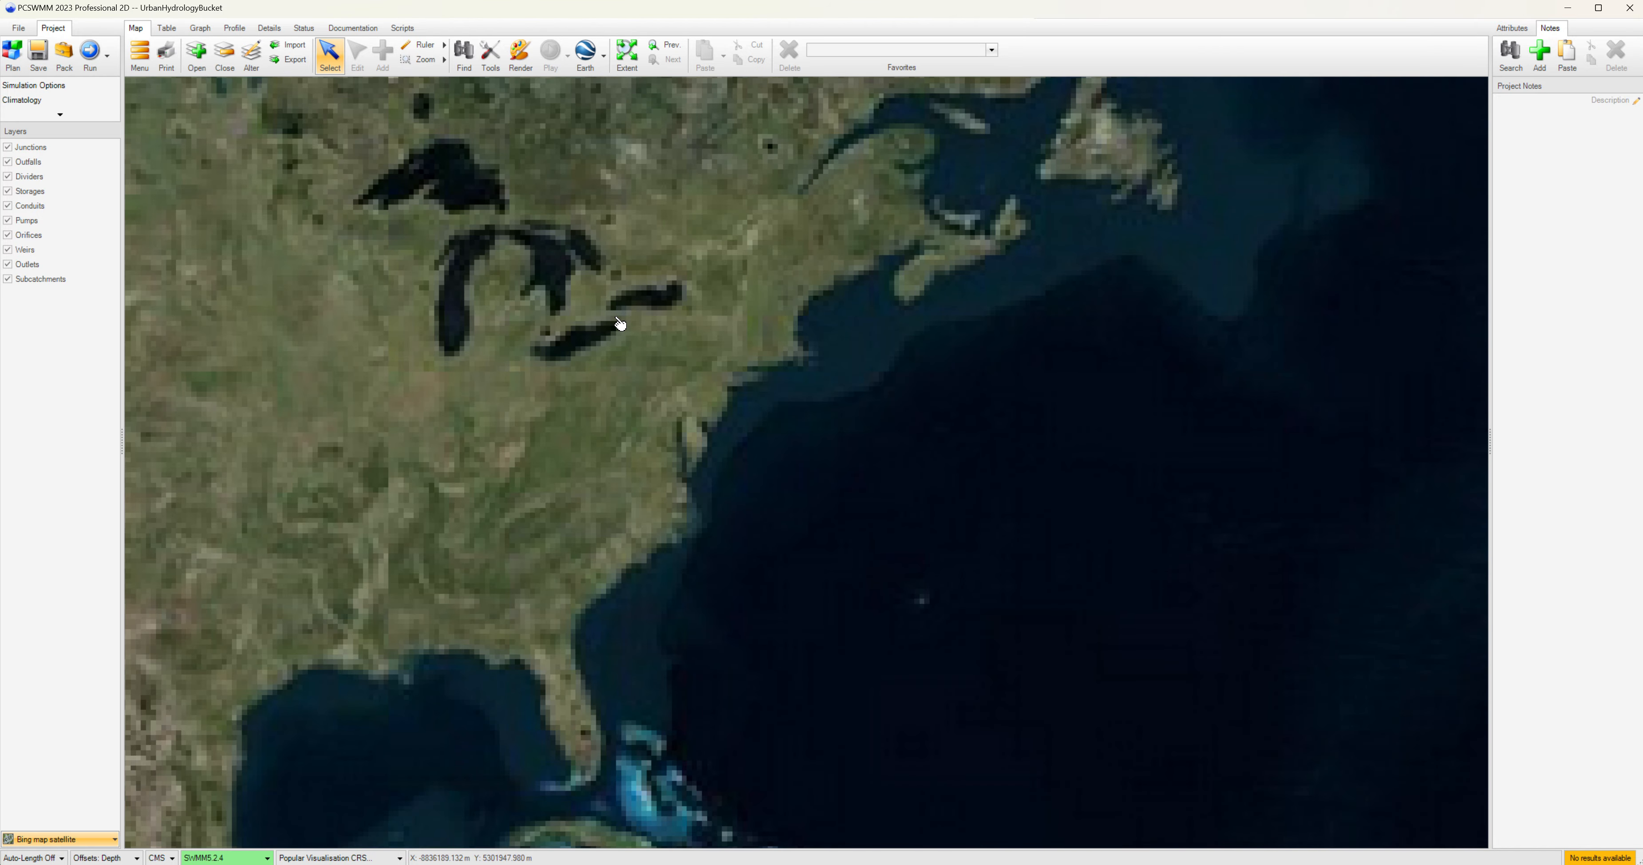
pyautogui.moveTo(618, 323); pyautogui.dragTo(664, 469)
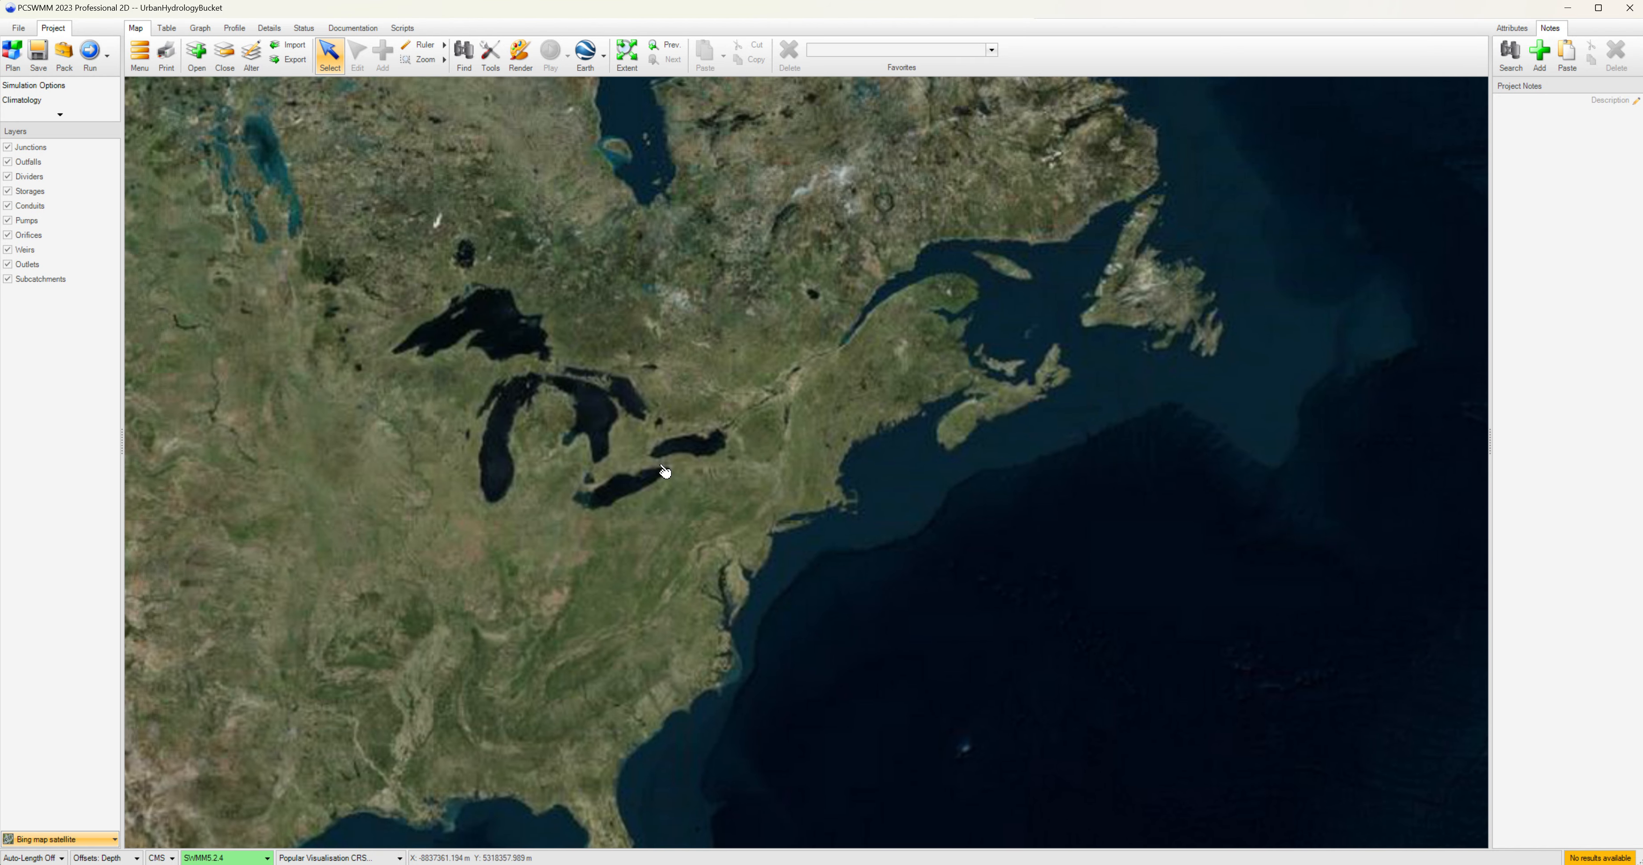
pyautogui.scroll(1, 672, 477)
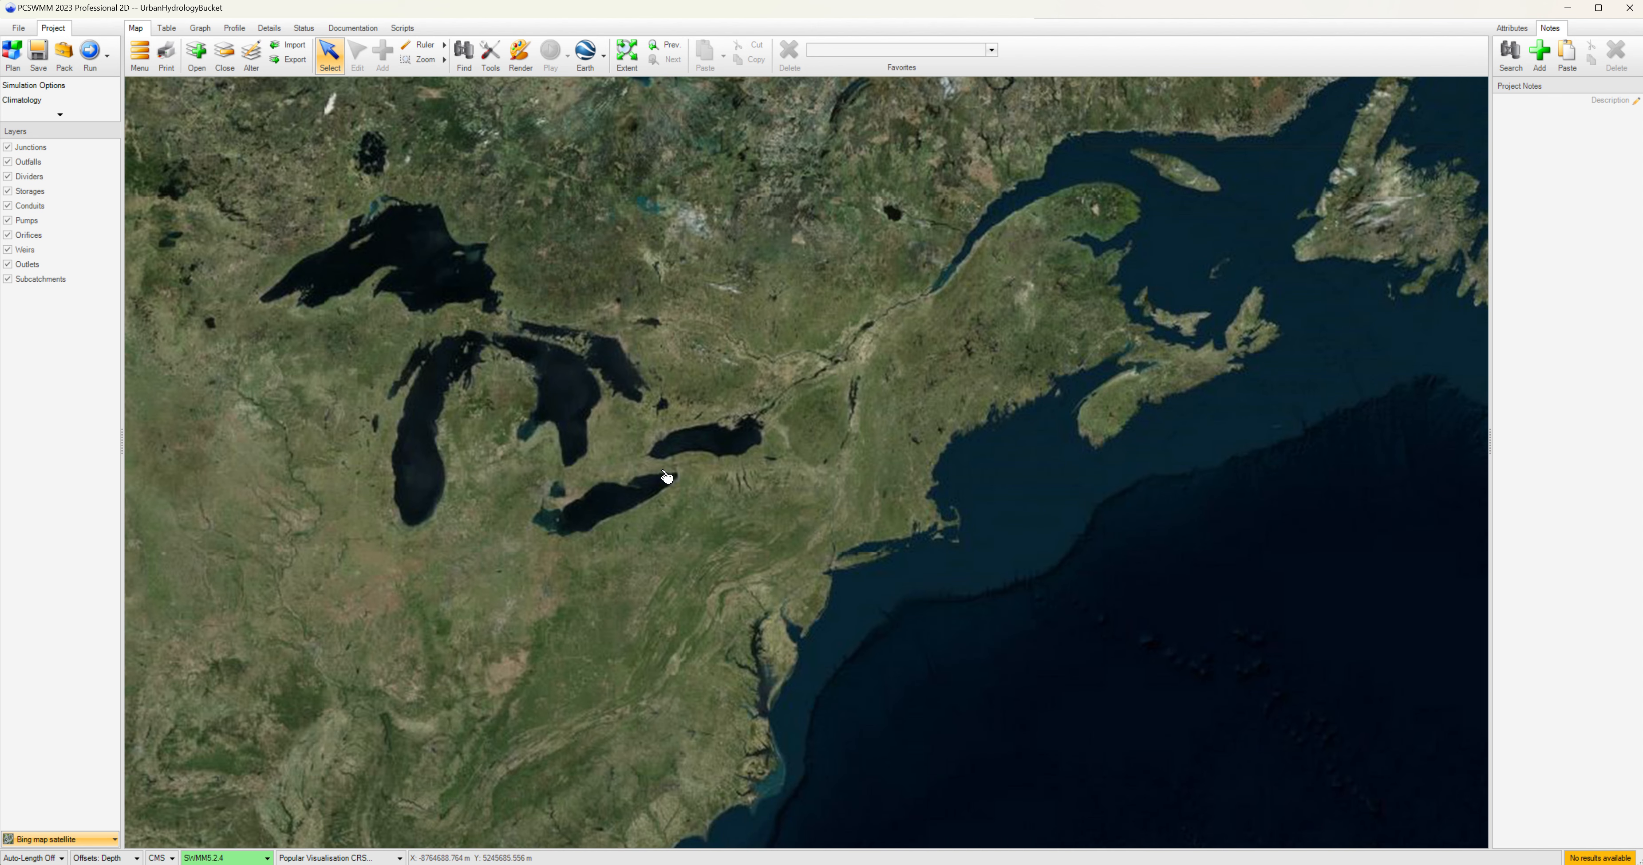
pyautogui.scroll(1, 668, 474)
pyautogui.scroll(1, 688, 472)
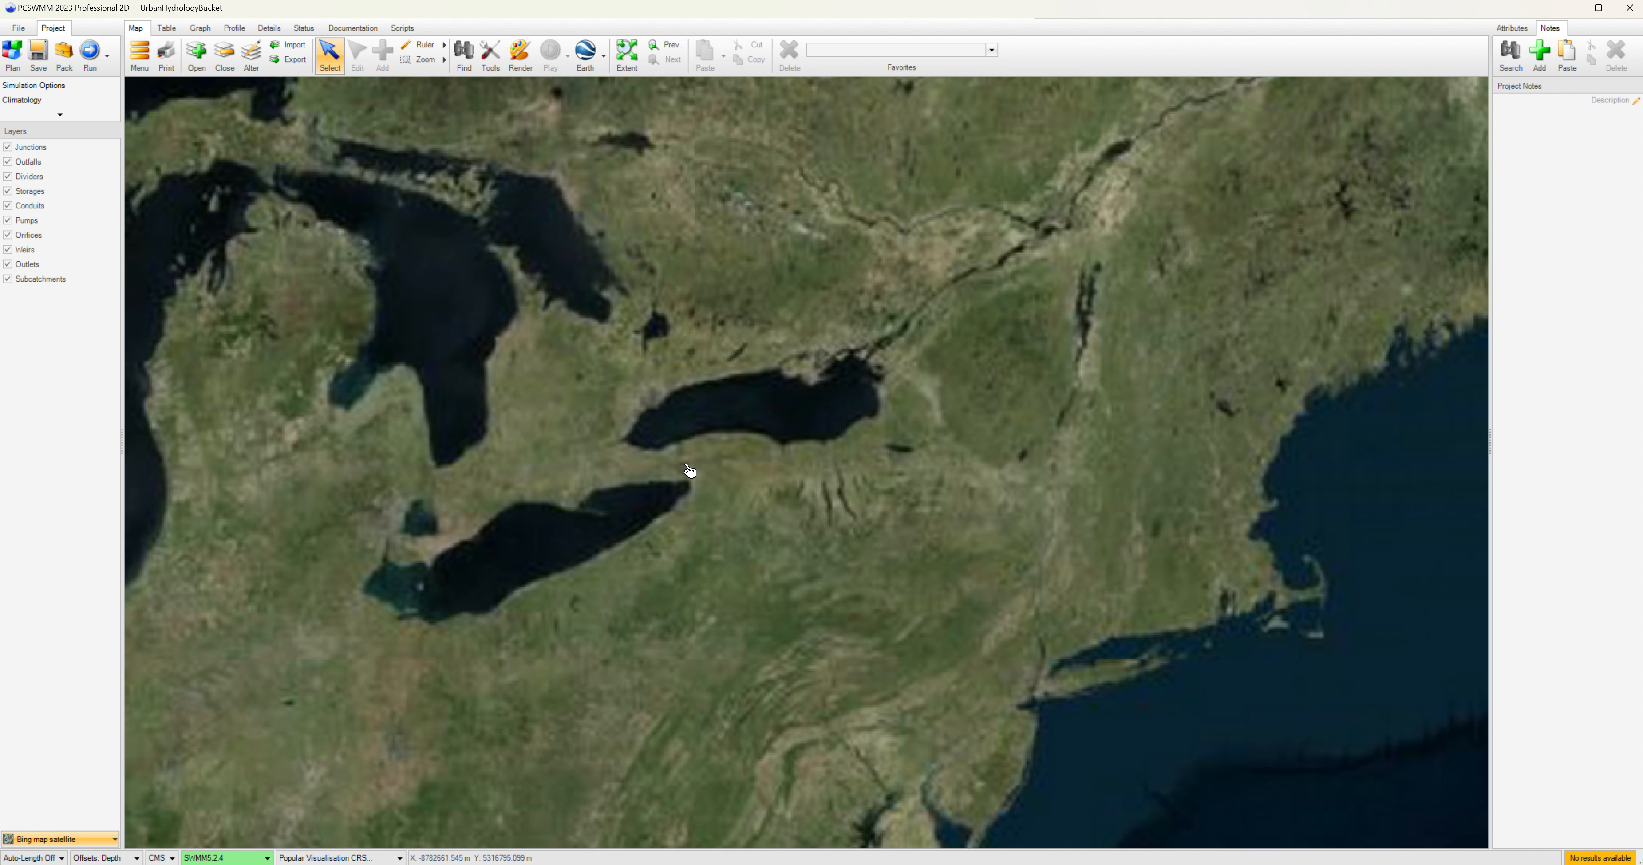
pyautogui.scroll(4, 673, 470)
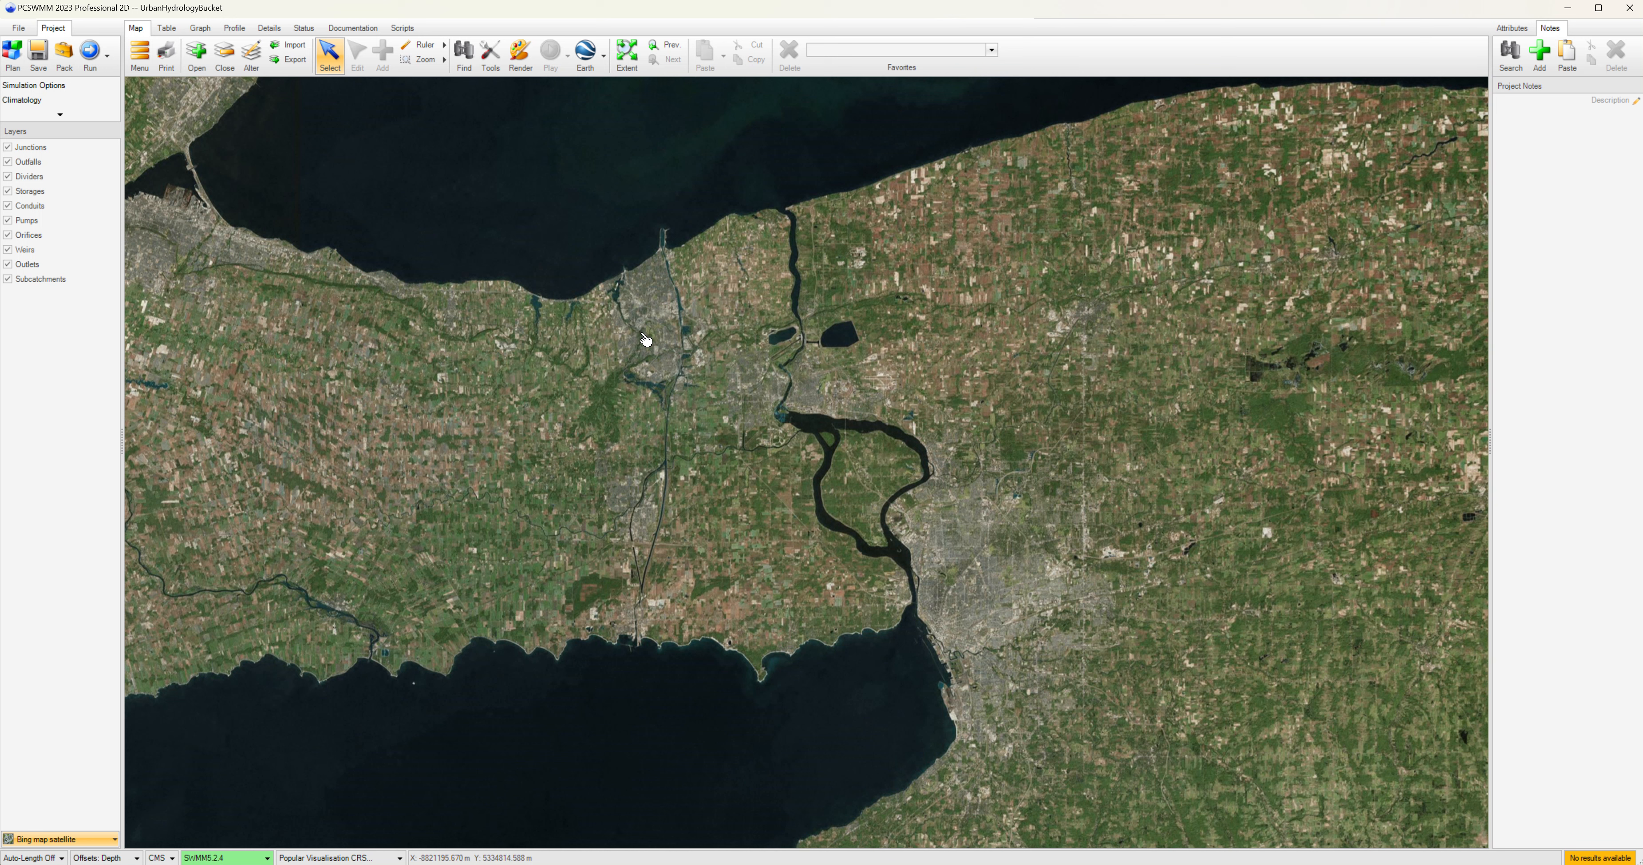
pyautogui.scroll(4, 651, 327)
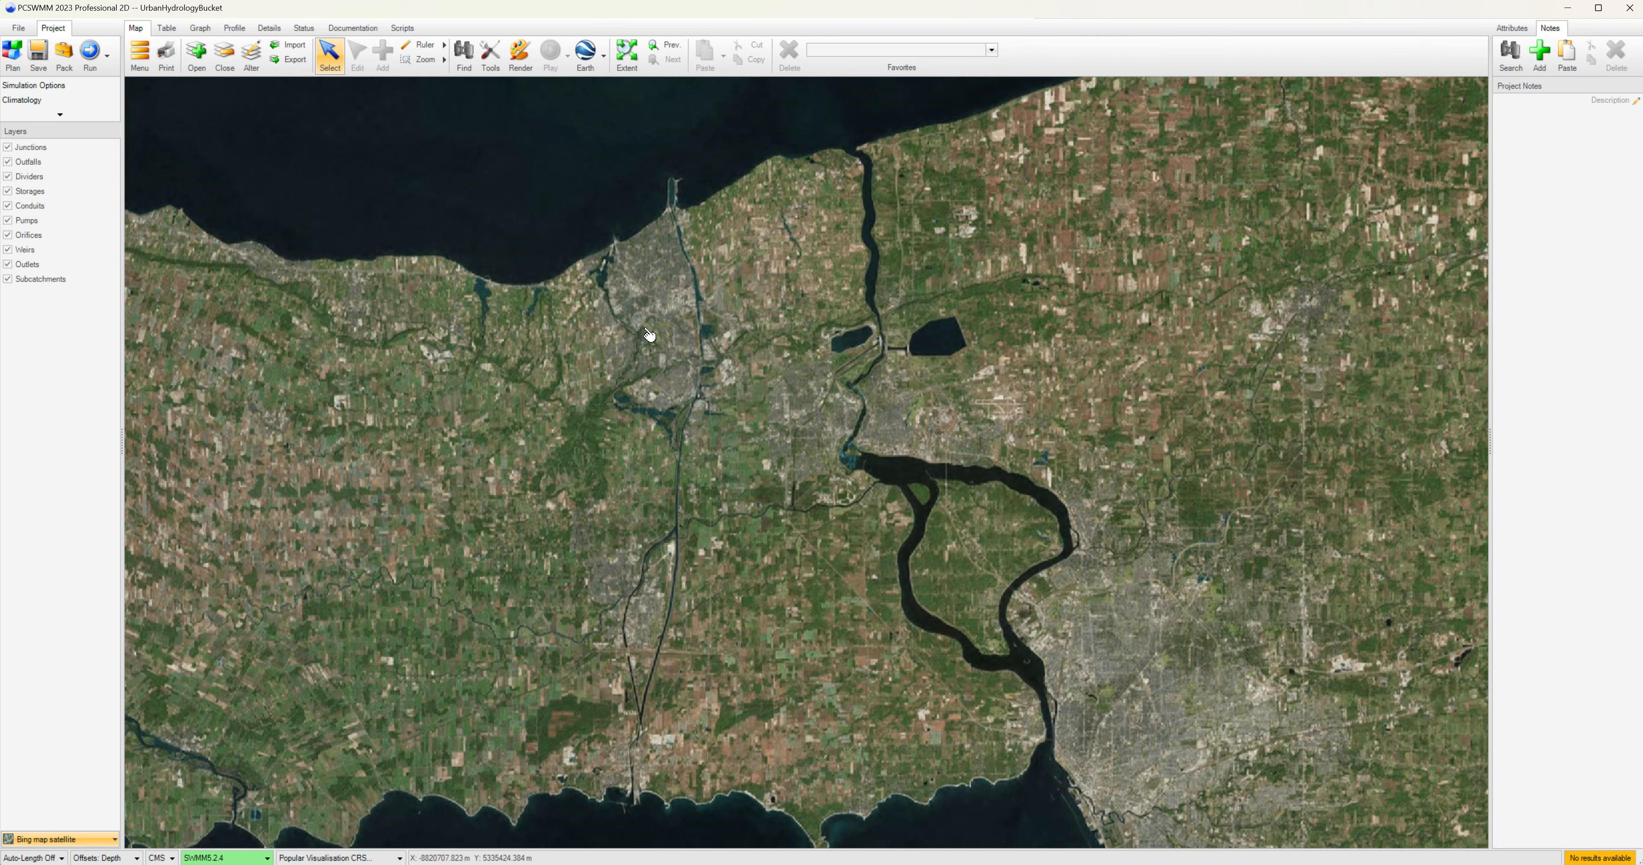
pyautogui.scroll(3, 652, 331)
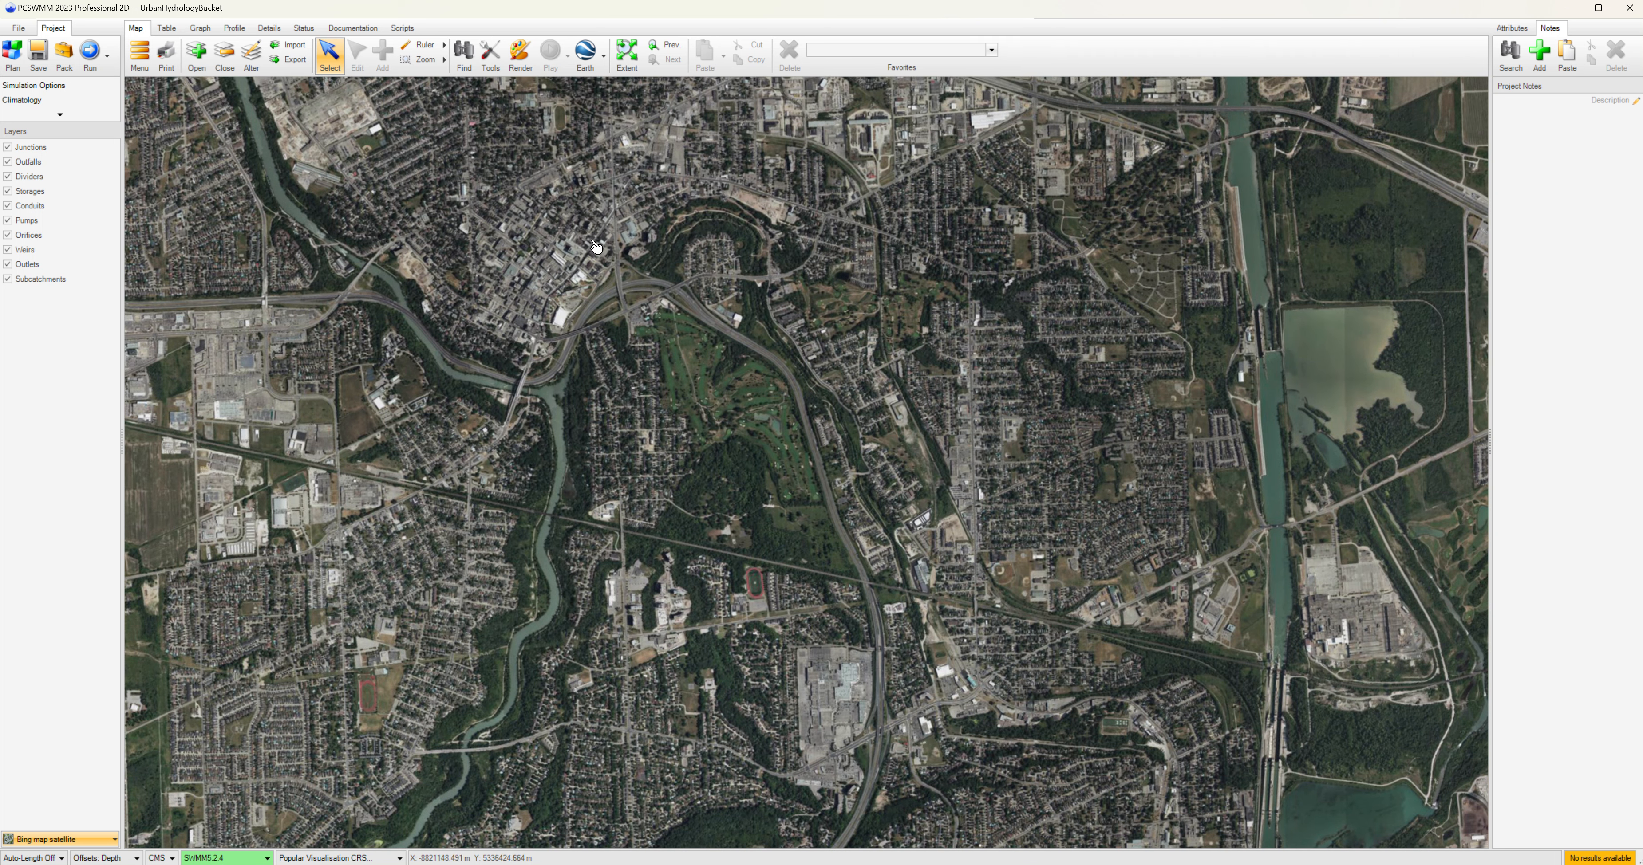
pyautogui.moveTo(612, 247); pyautogui.dragTo(670, 383)
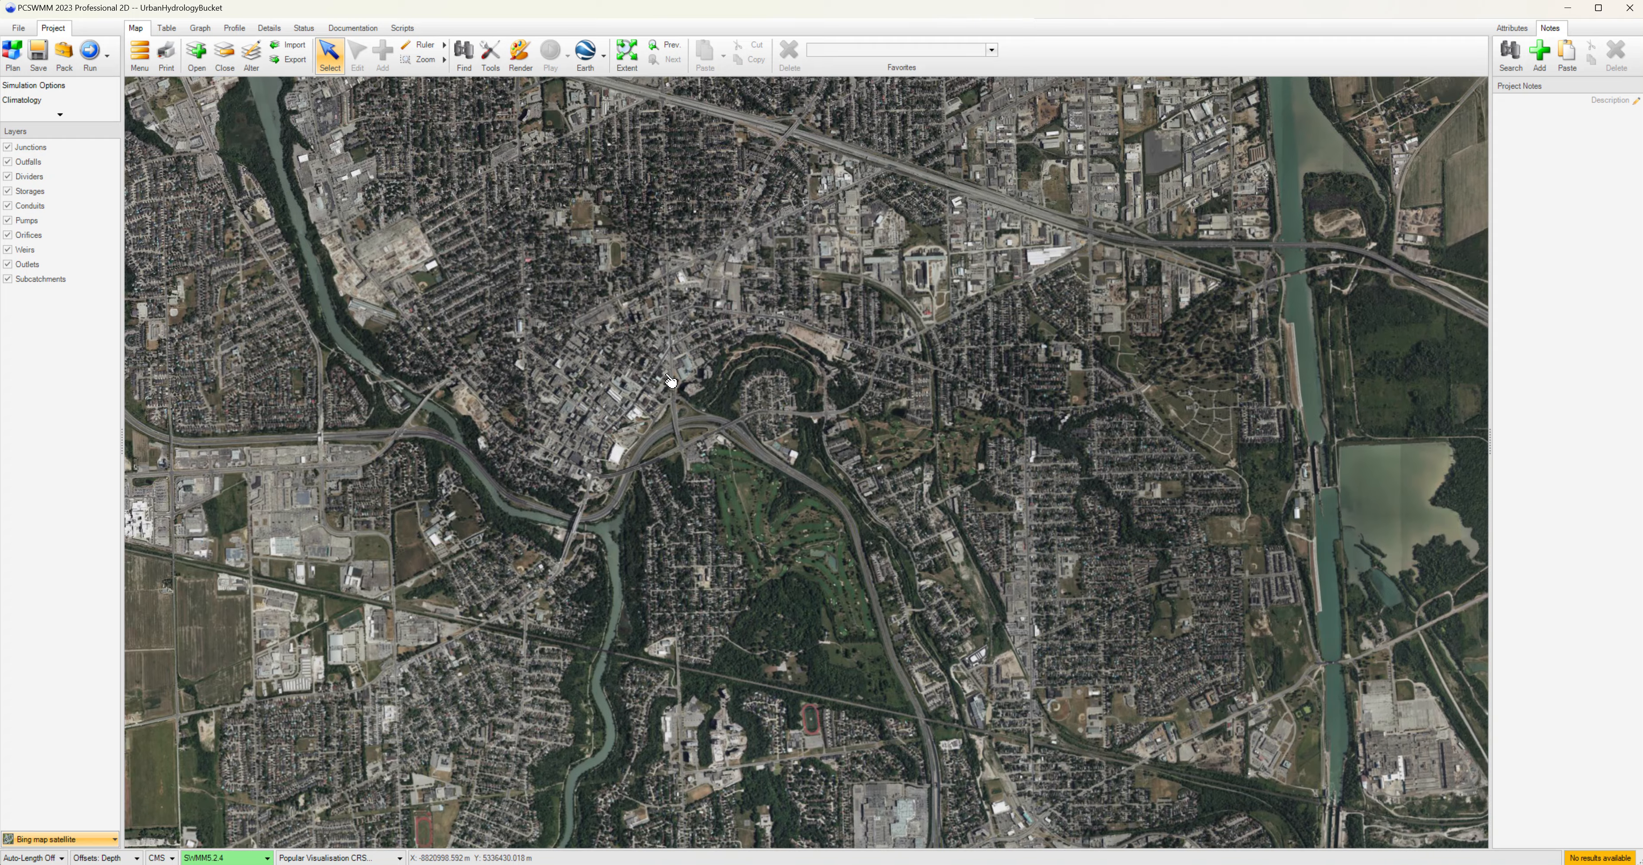
pyautogui.scroll(10, 661, 392)
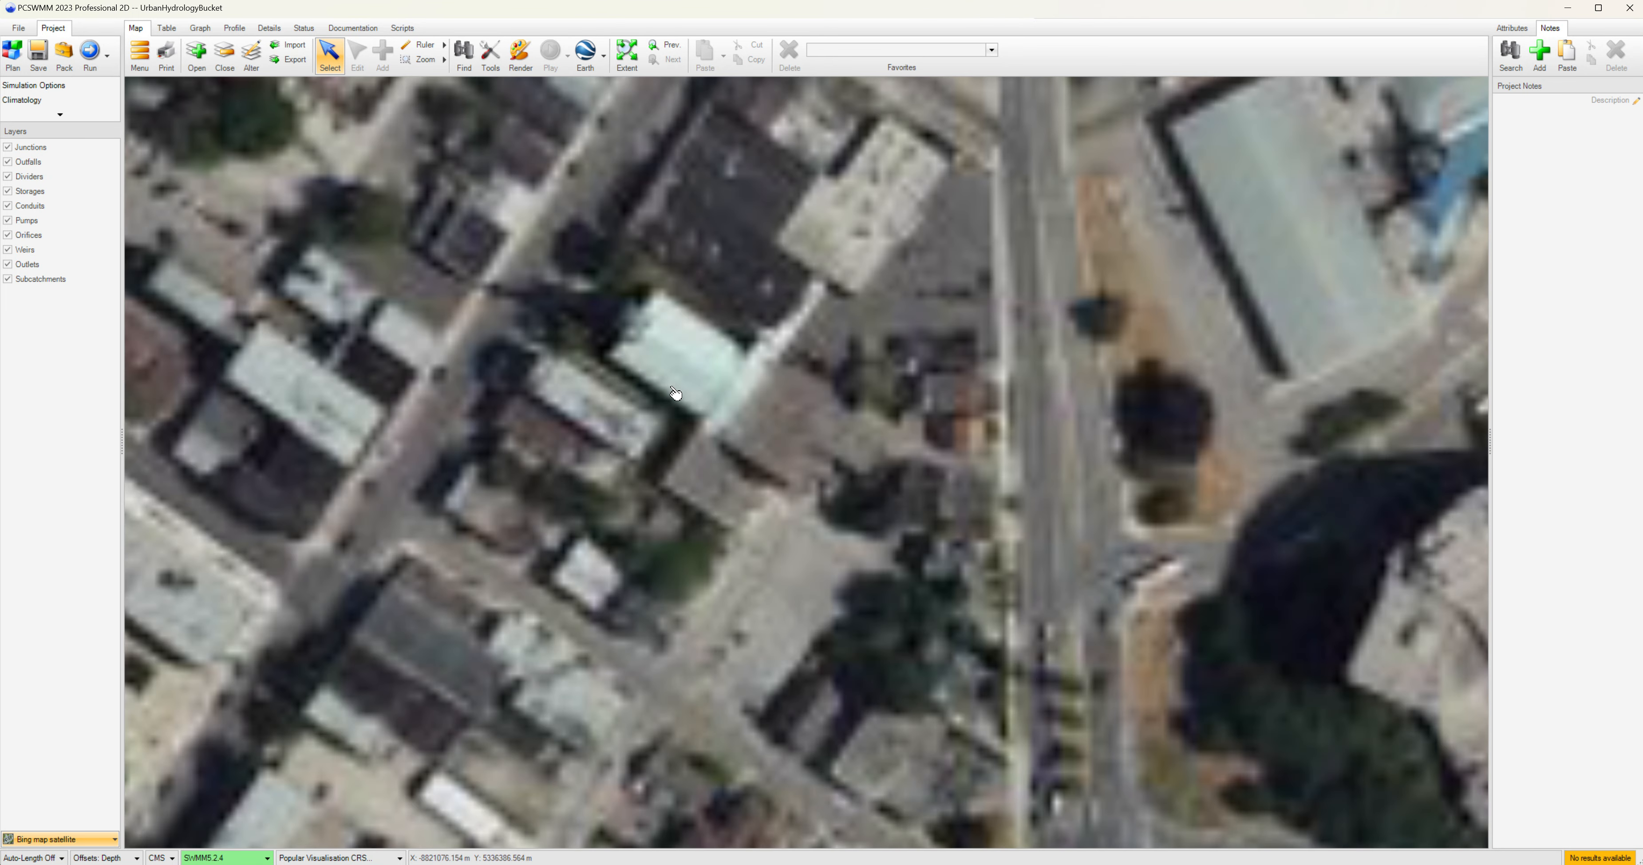
pyautogui.scroll(3, 674, 393)
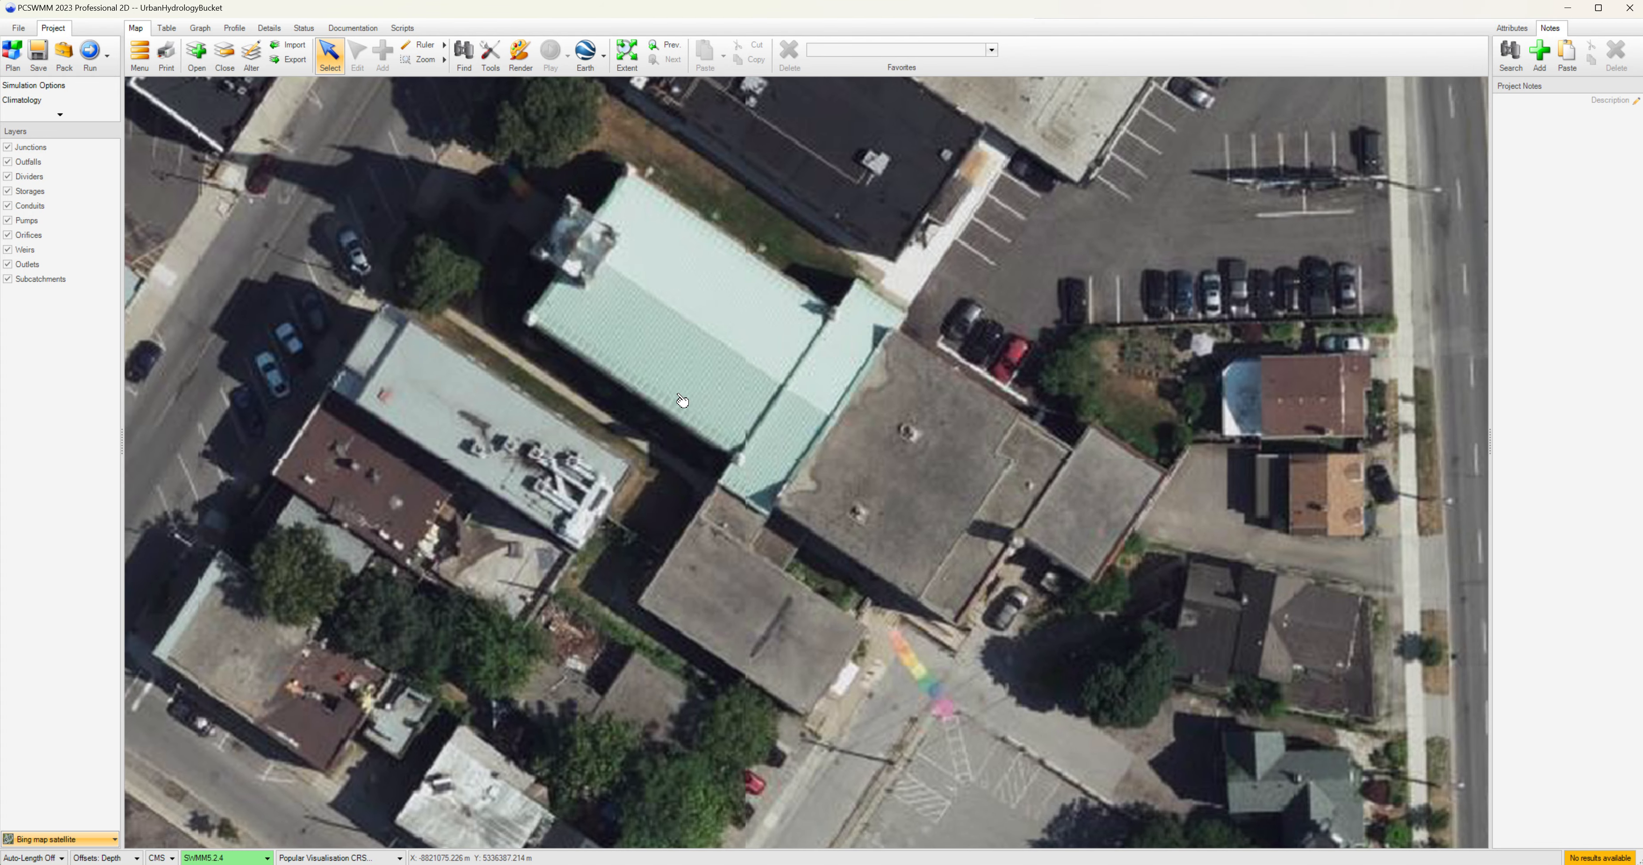
pyautogui.scroll(2, 732, 418)
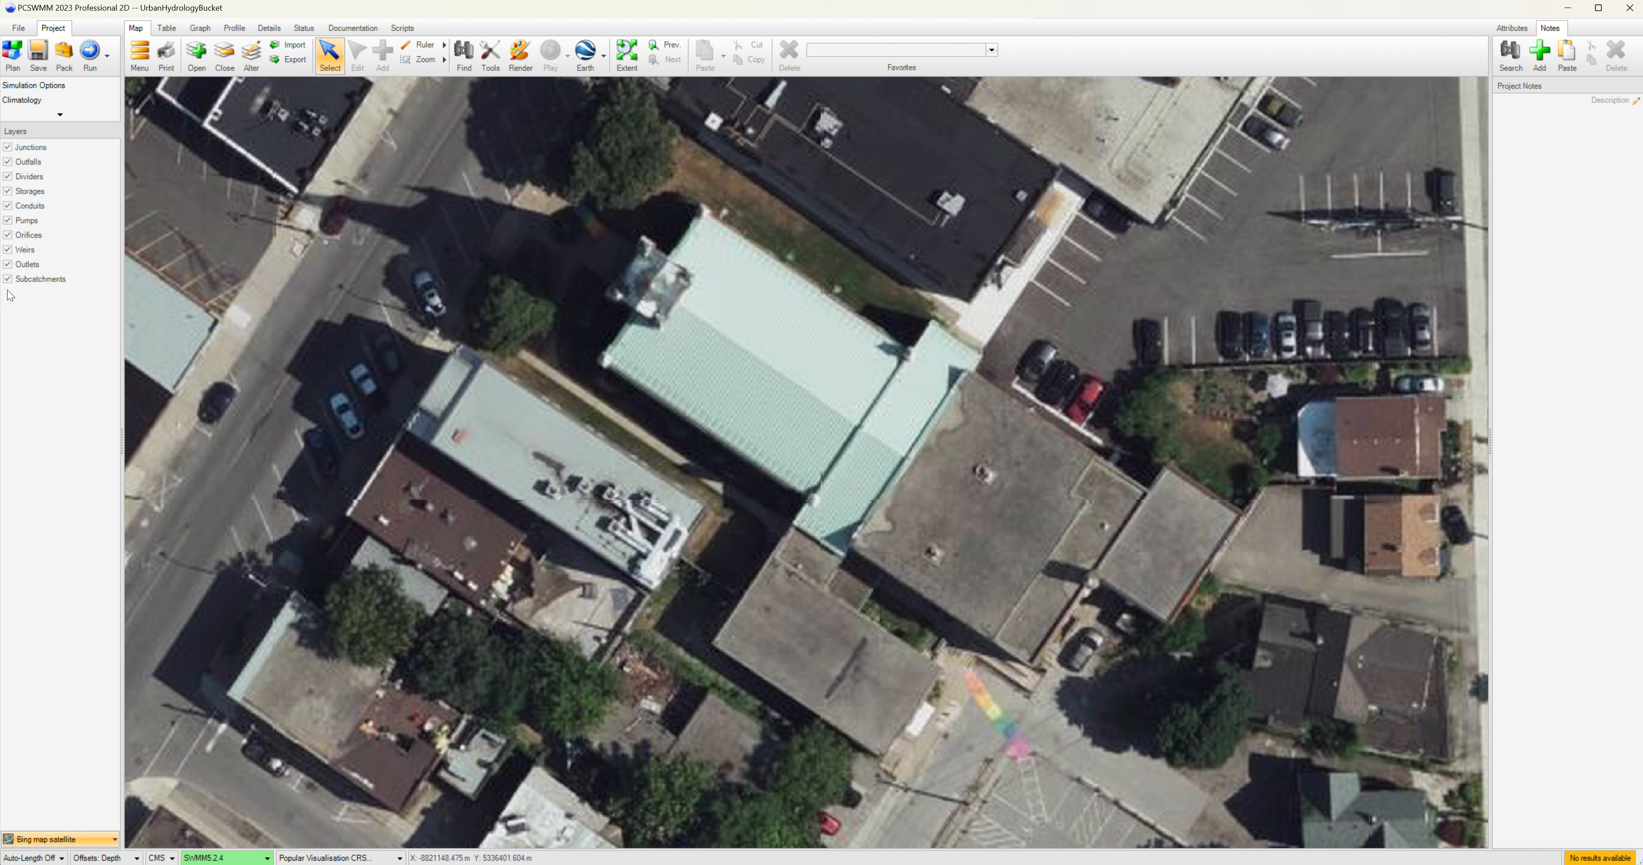
# Draw a rectangular subcatchment over the long flat-roofed building and turn on Auto-Length to estimate its area.
pyautogui.click(29, 281)
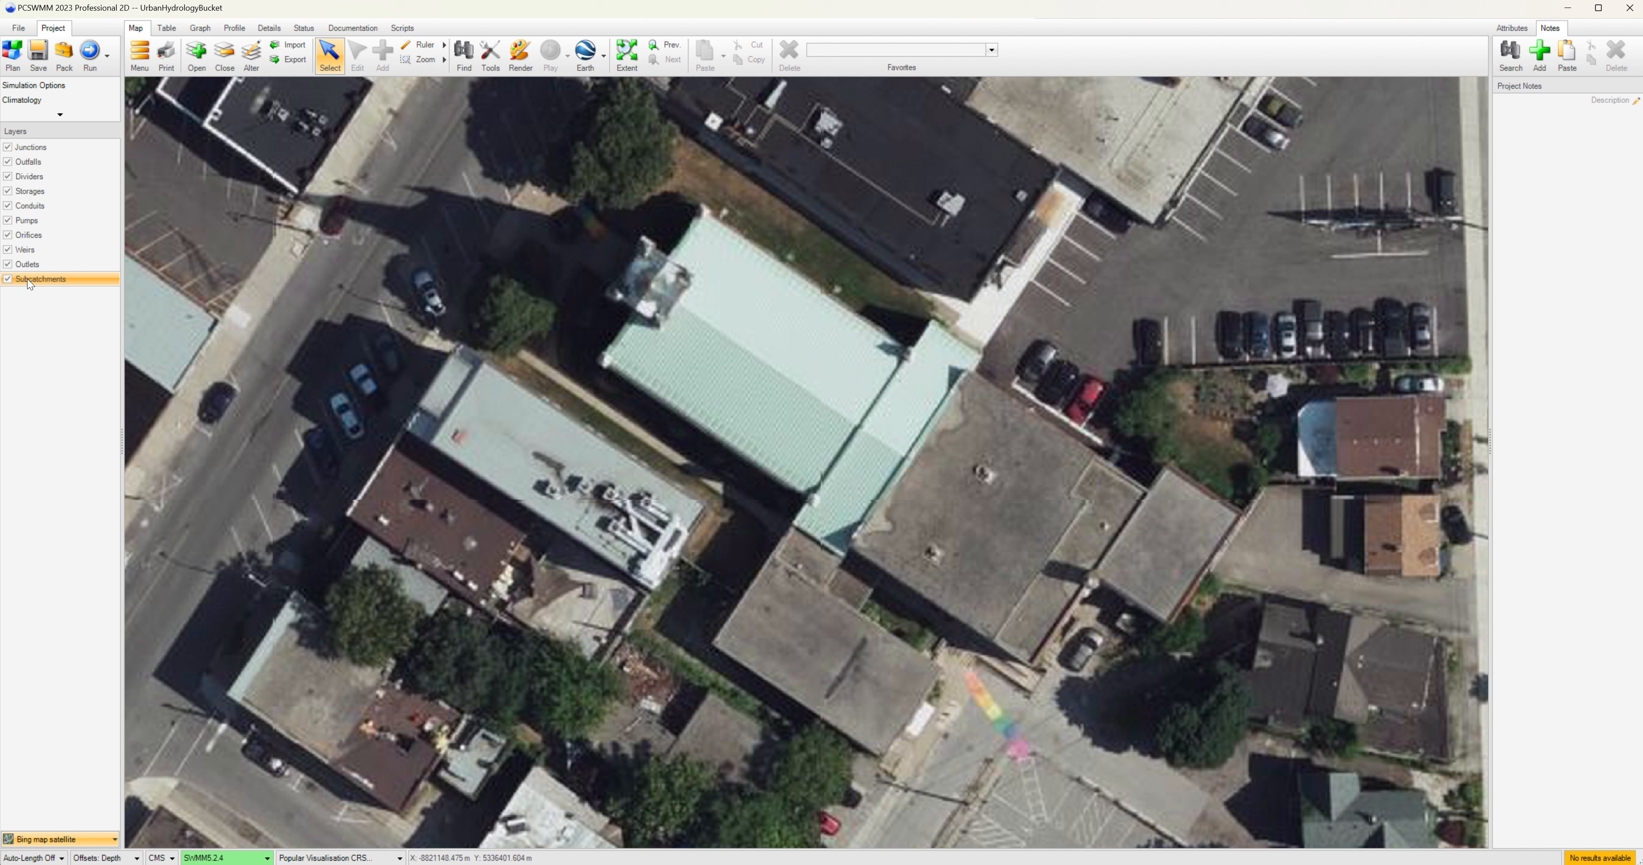
pyautogui.click(29, 281)
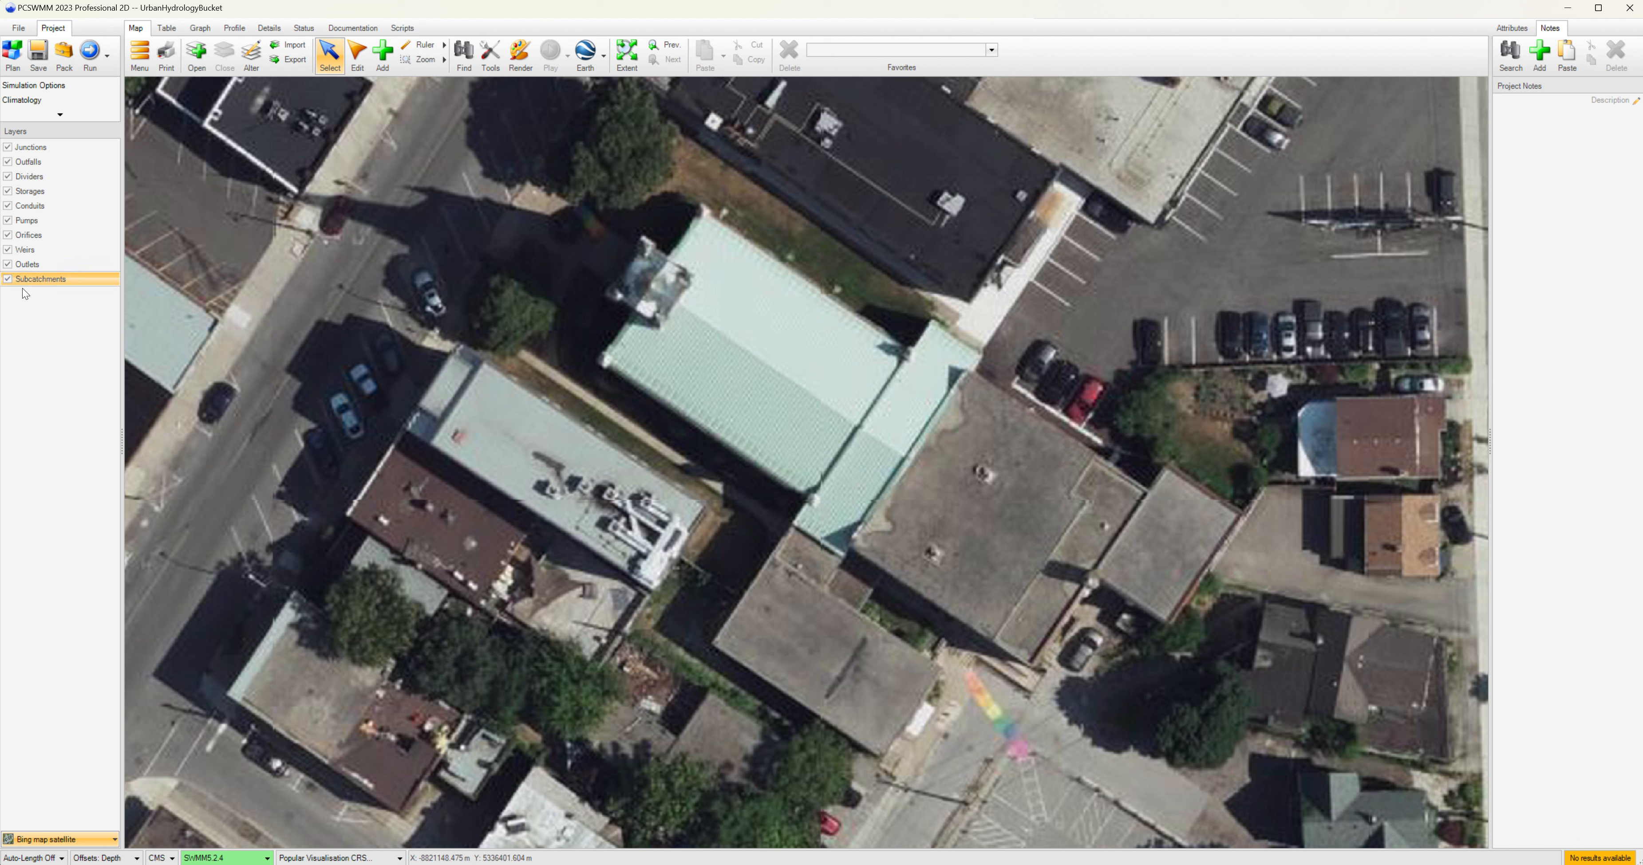
pyautogui.click(385, 61)
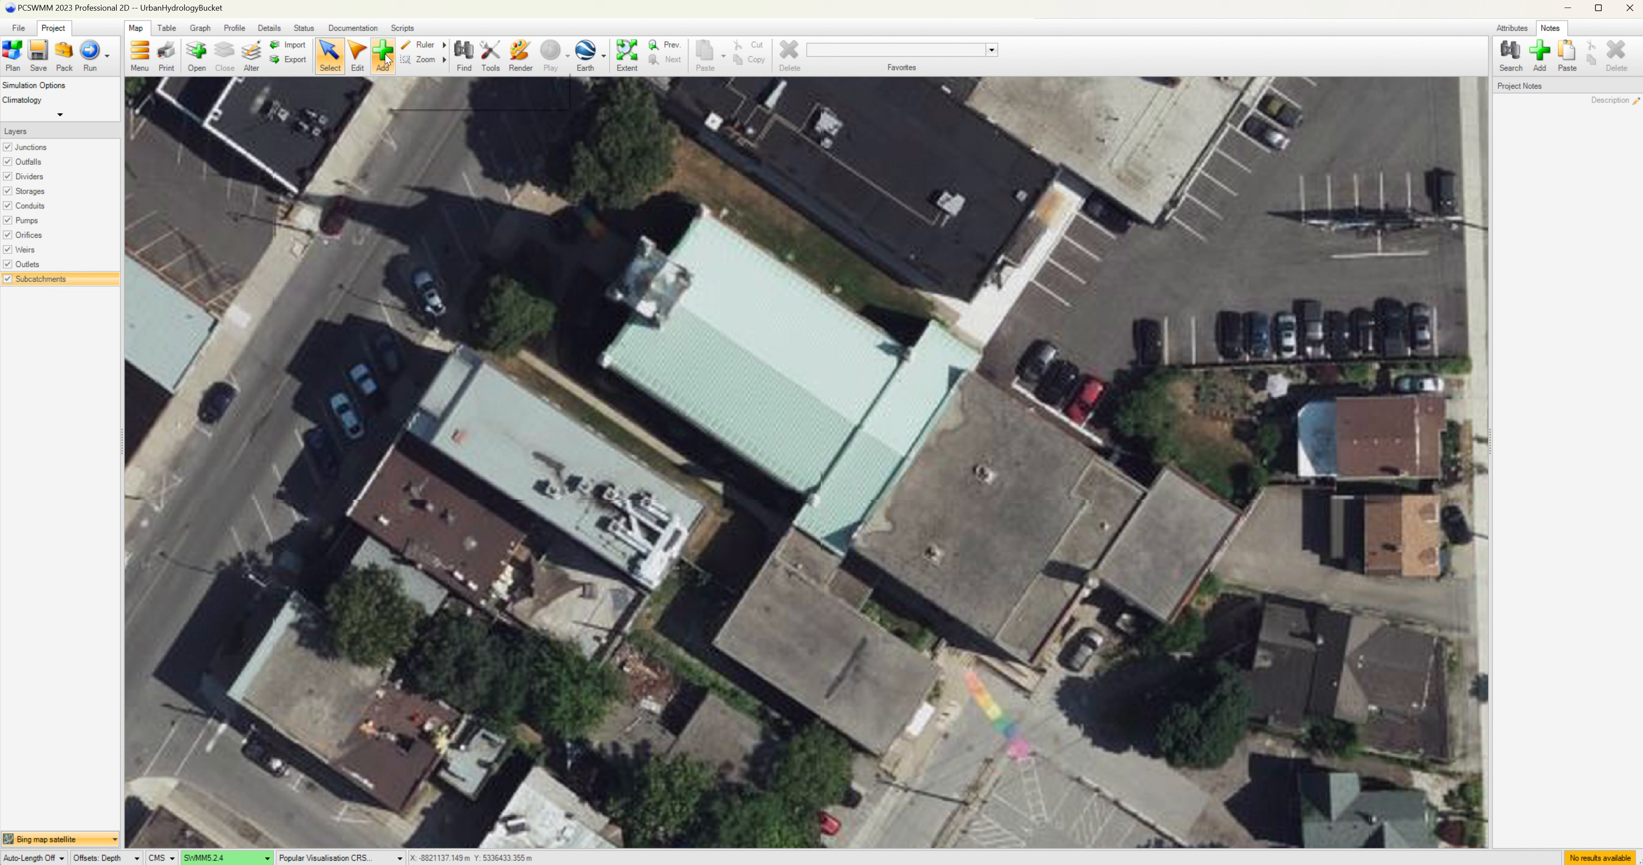
pyautogui.click(459, 347)
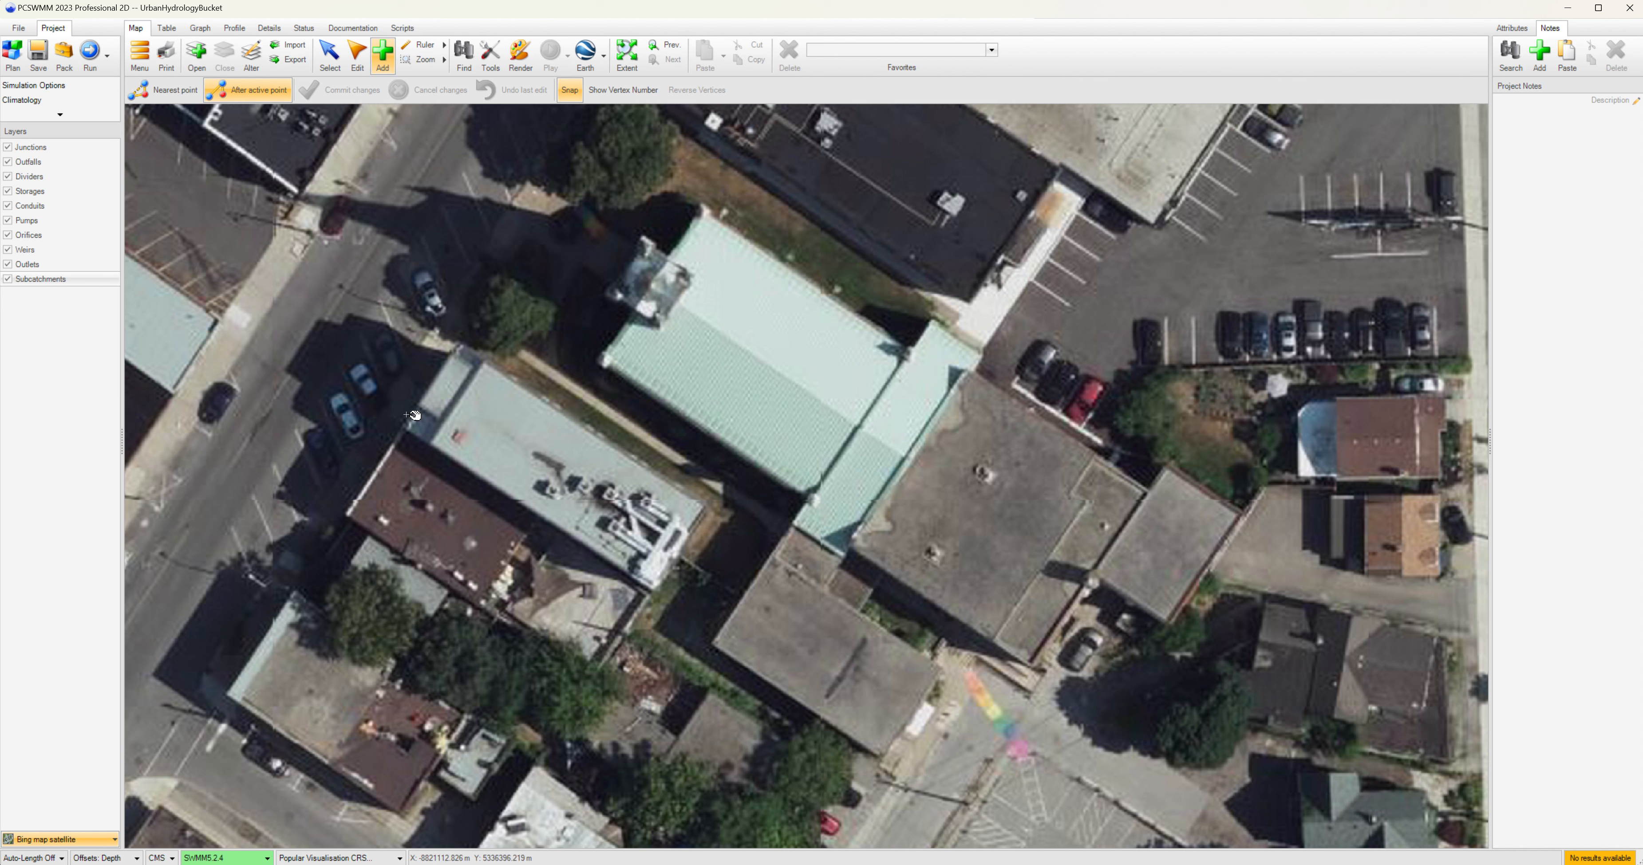
pyautogui.click(406, 427)
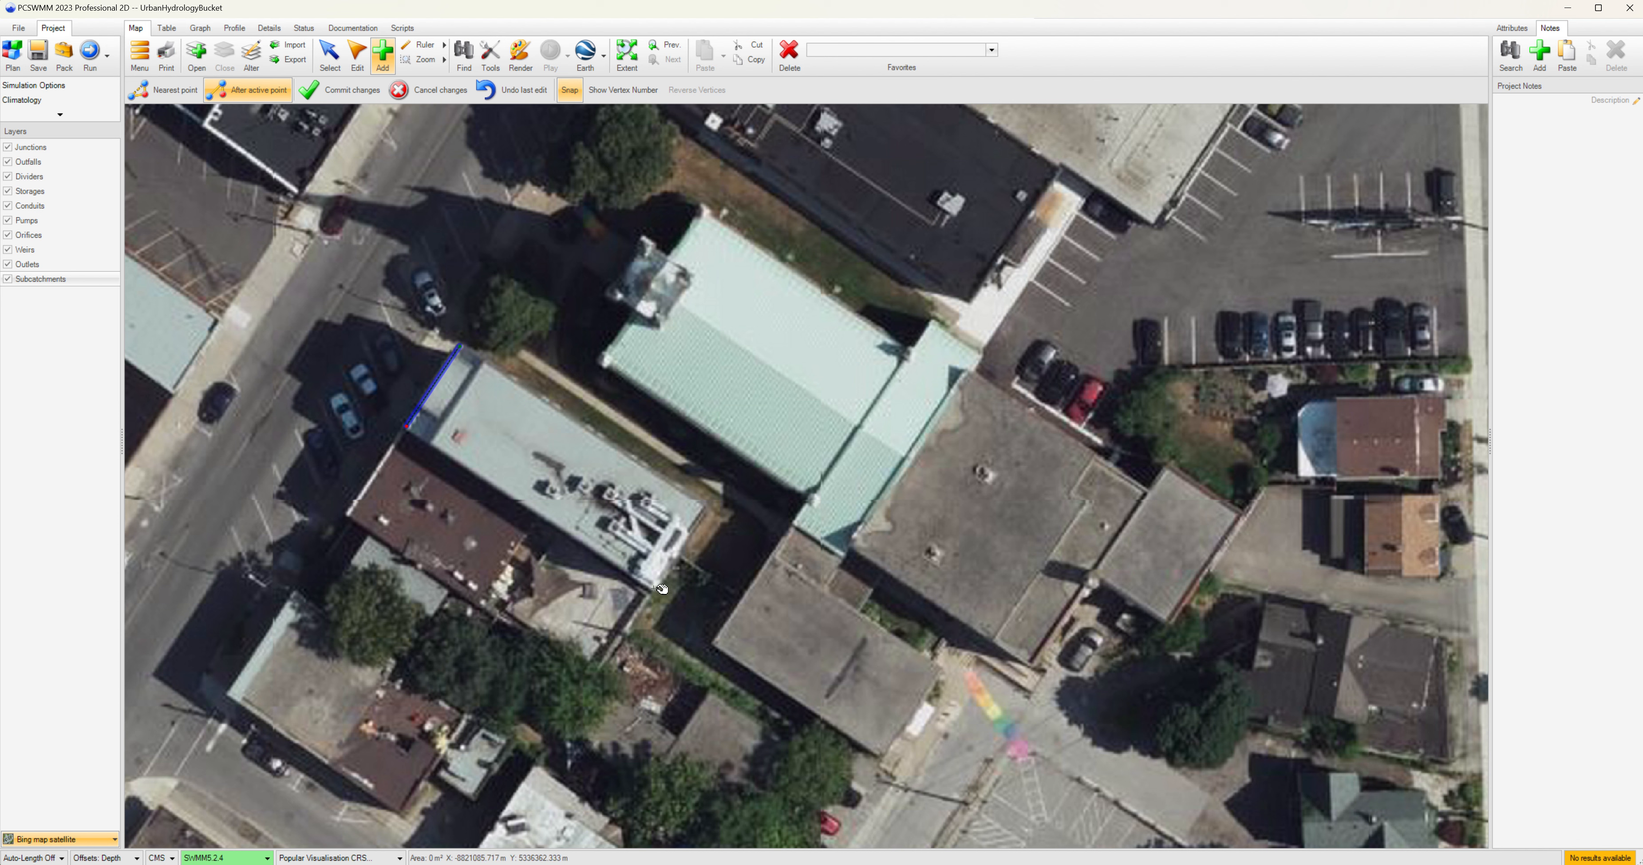
pyautogui.click(653, 590)
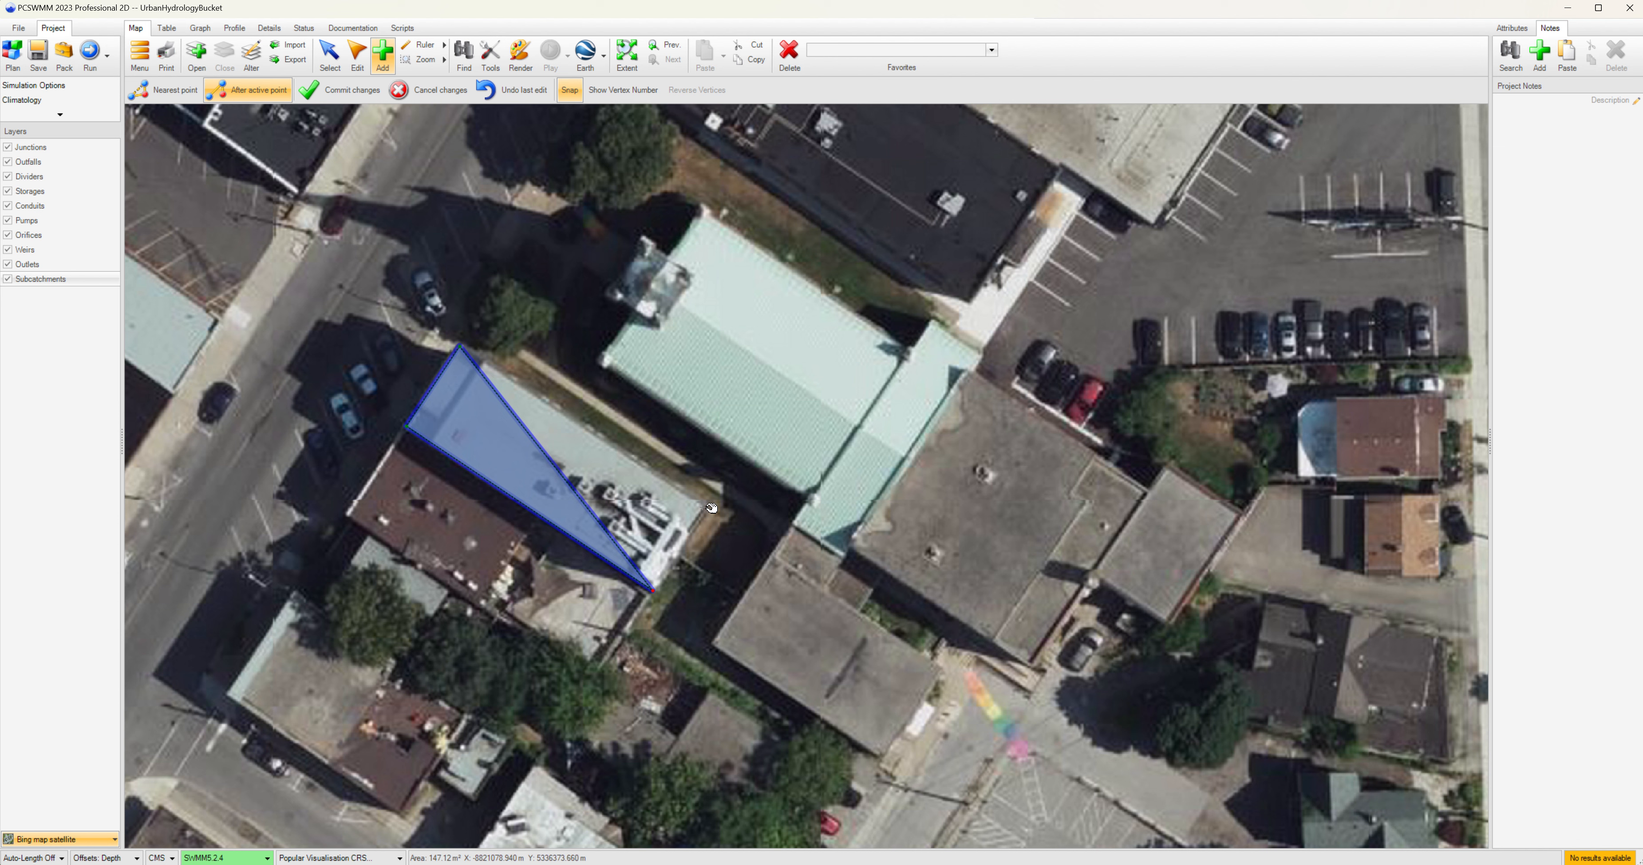
pyautogui.click(708, 505)
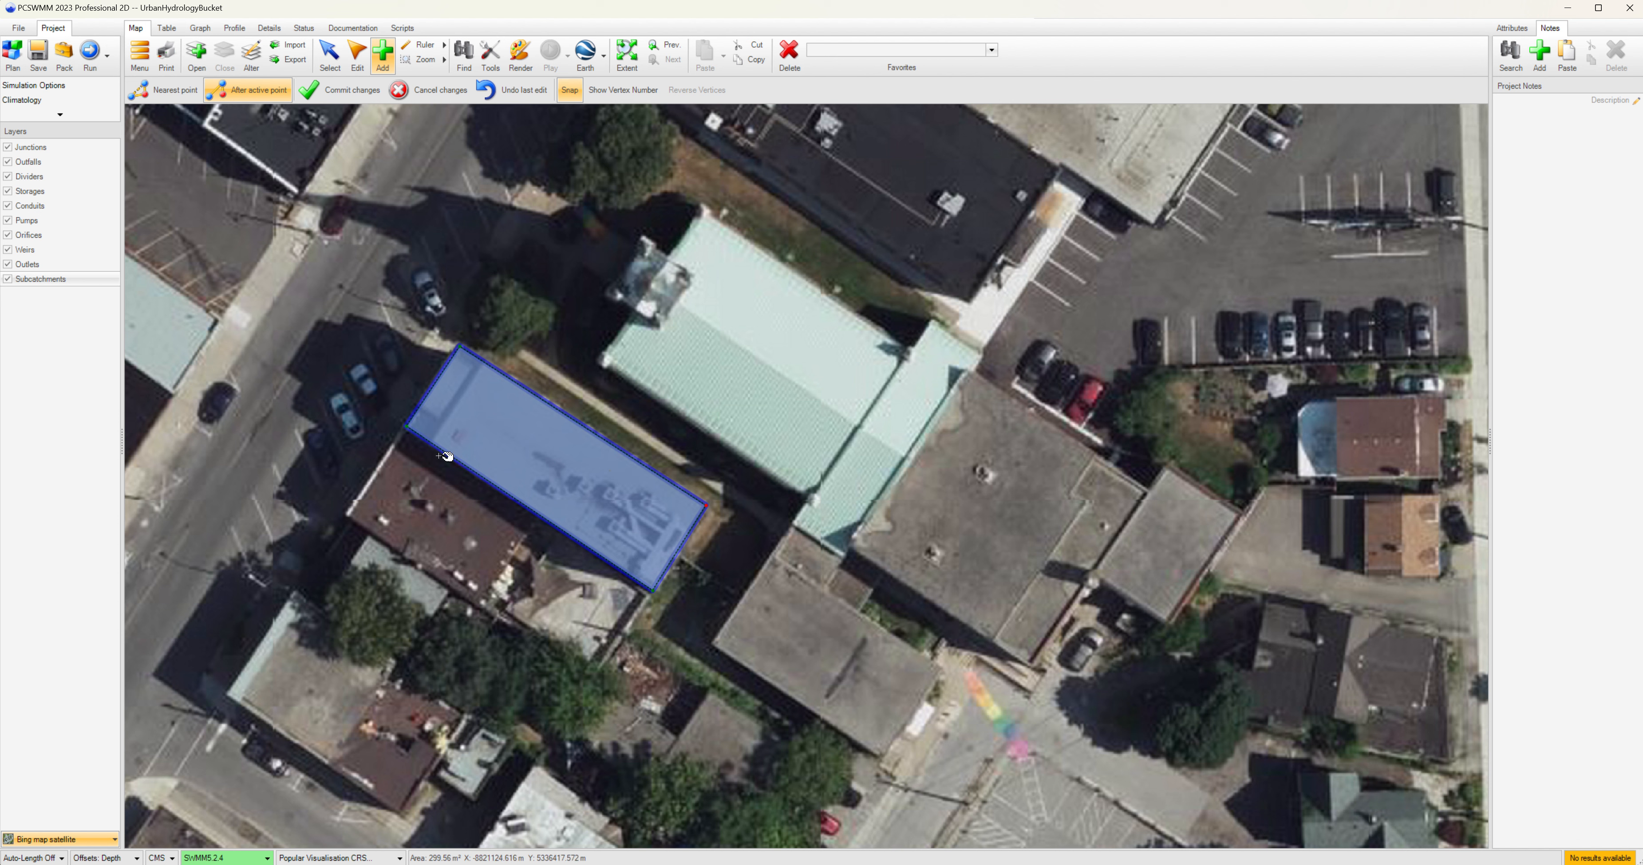
pyautogui.click(352, 88)
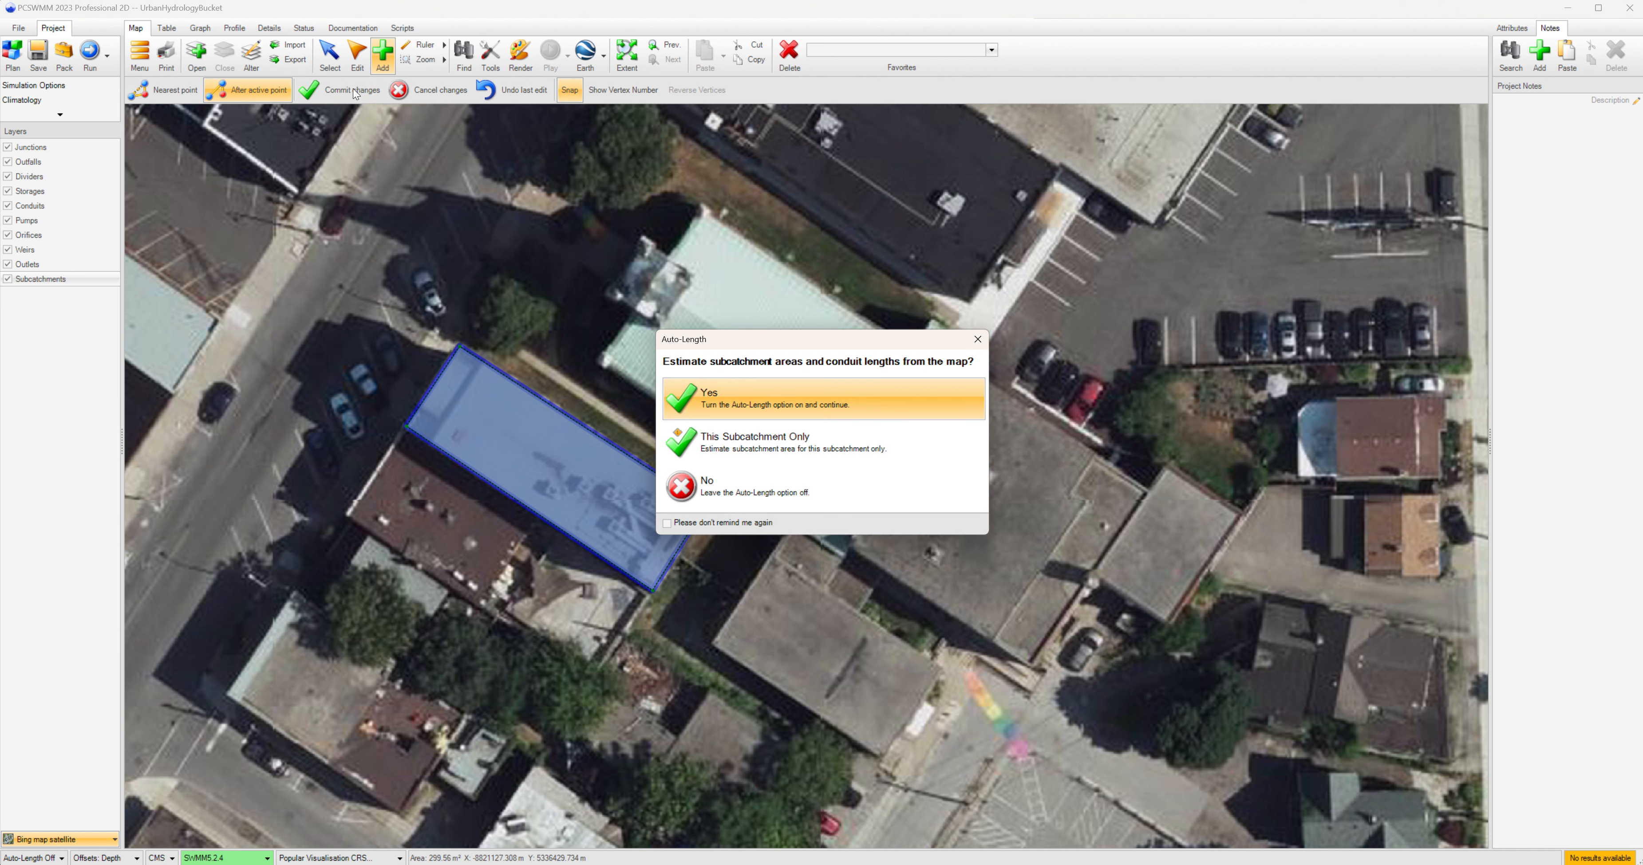
pyautogui.click(725, 390)
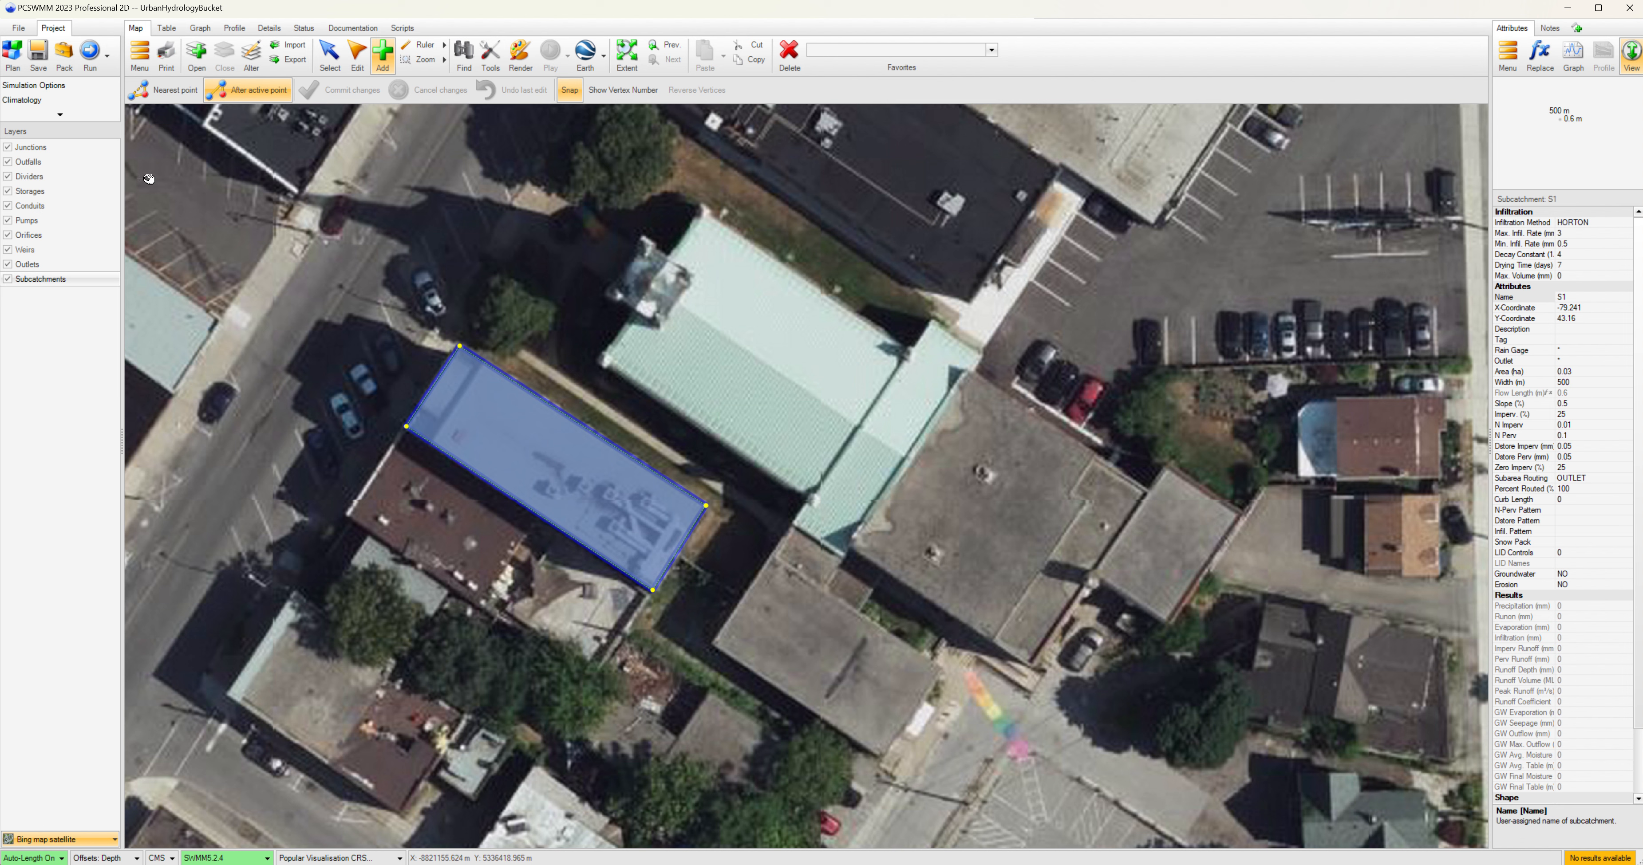
# Place an outfall beside the street at the building's northwest end, keeping the node's current coordinate.
pyautogui.click(34, 160)
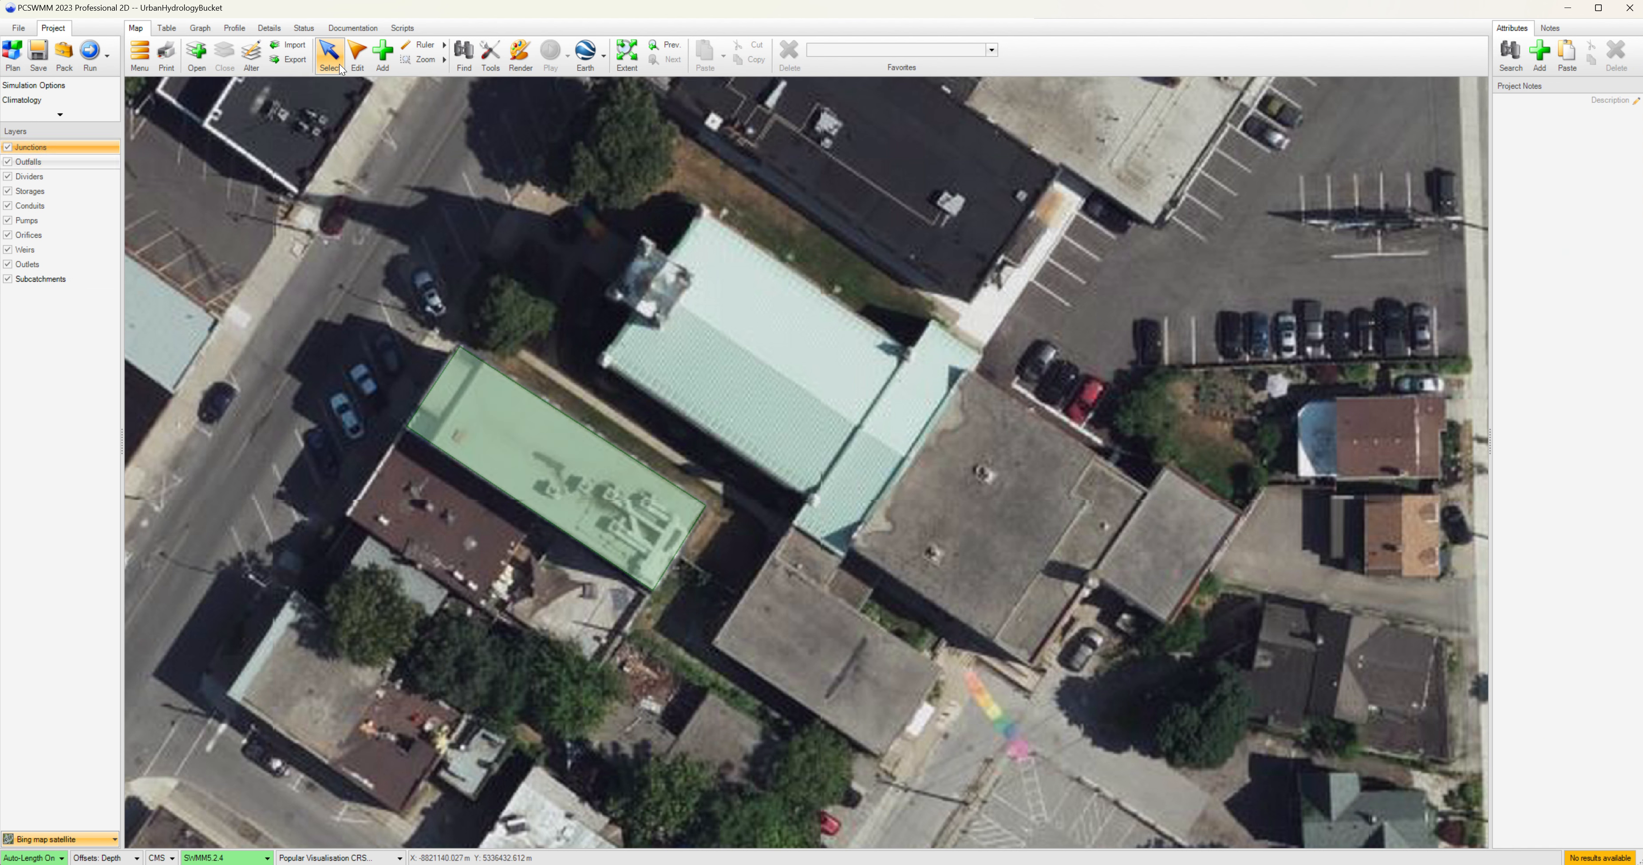
pyautogui.click(383, 54)
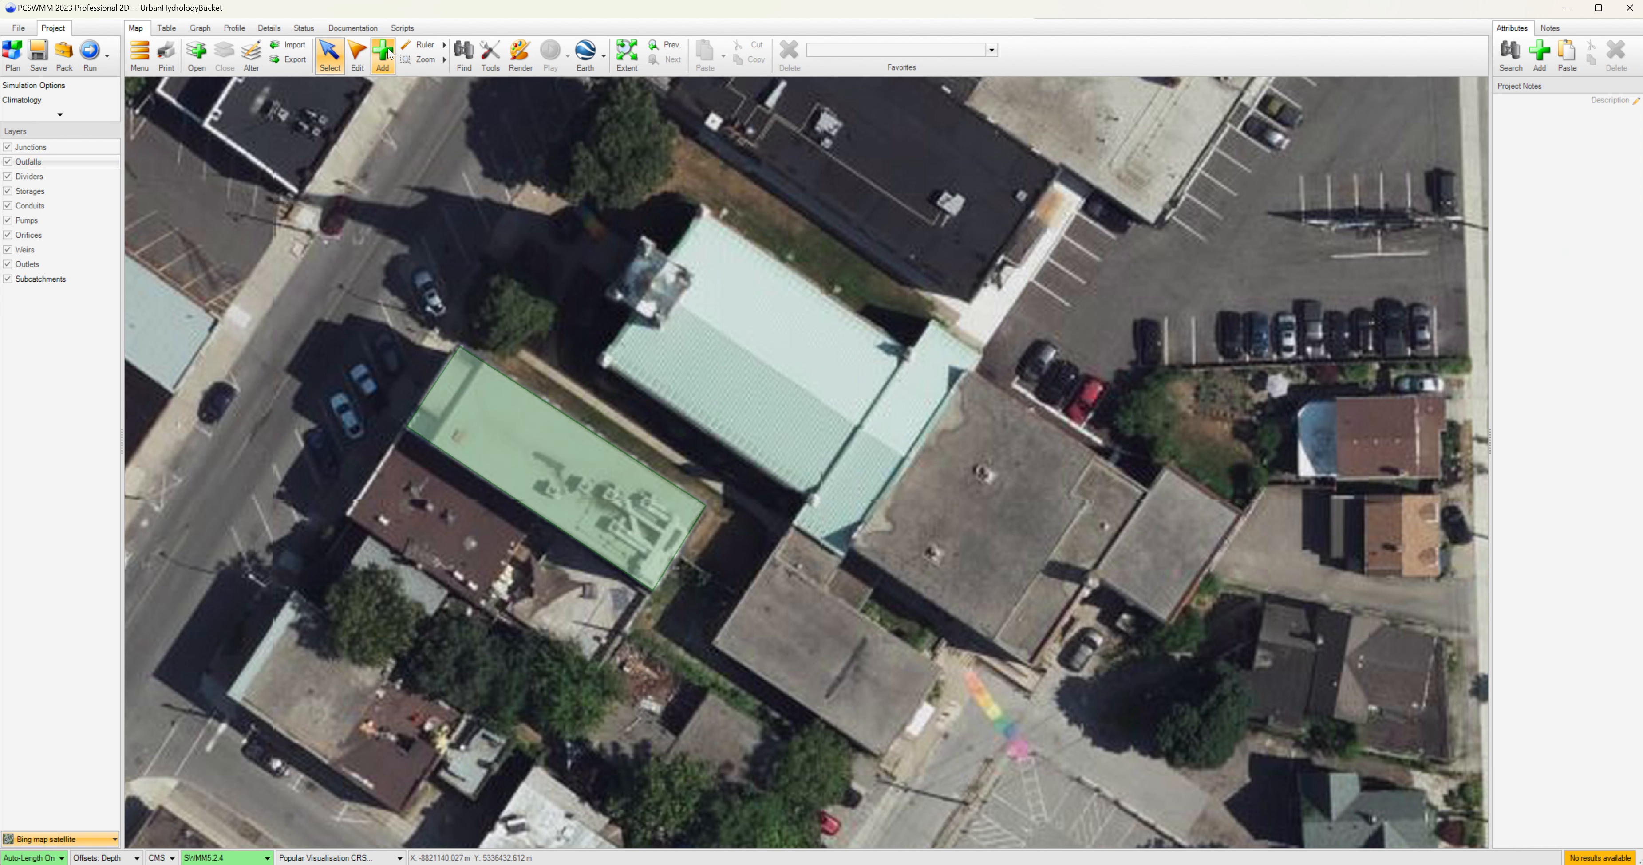
pyautogui.click(451, 327)
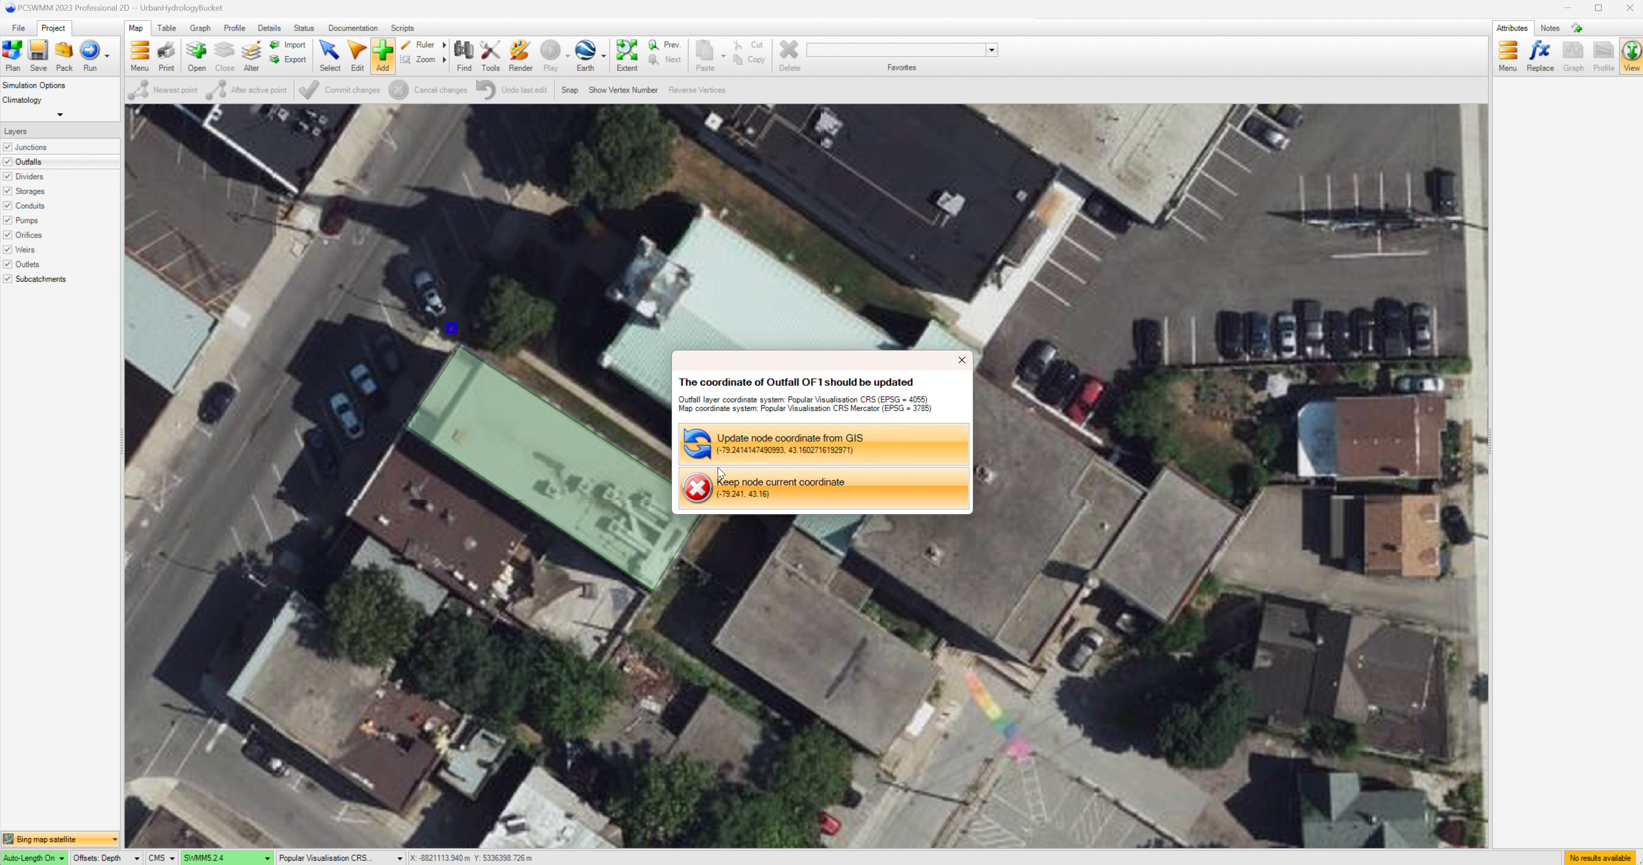
pyautogui.click(744, 494)
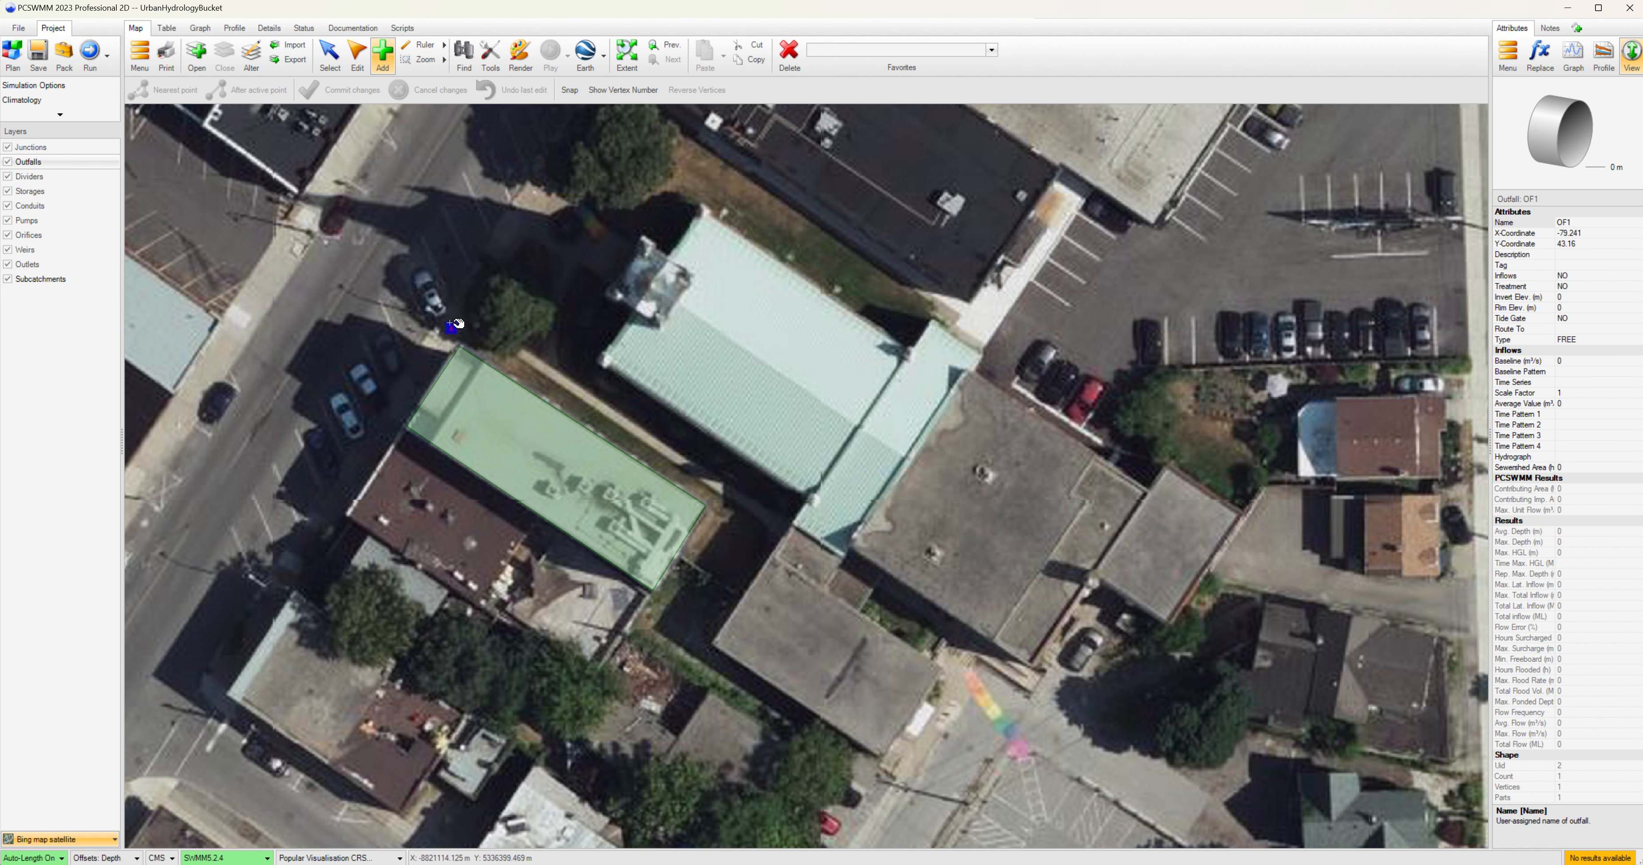
pyautogui.moveTo(455, 329); pyautogui.dragTo(457, 332)
# Draw a conduit from a point on the rooftop subcatchment to the outfall, then return to selection mode.
pyautogui.click(38, 205)
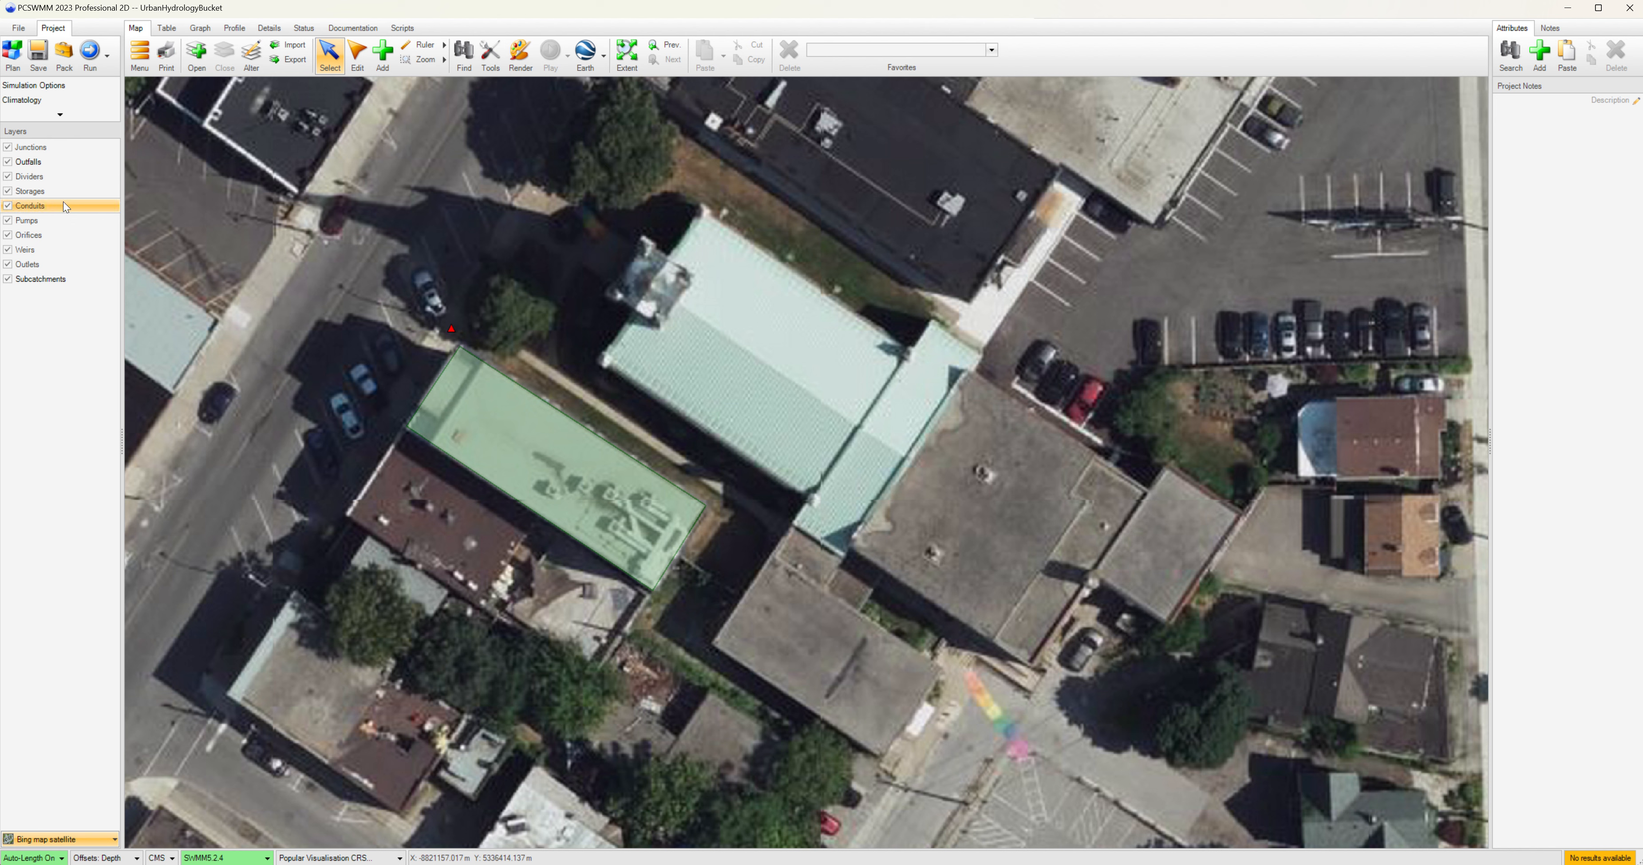
pyautogui.click(382, 54)
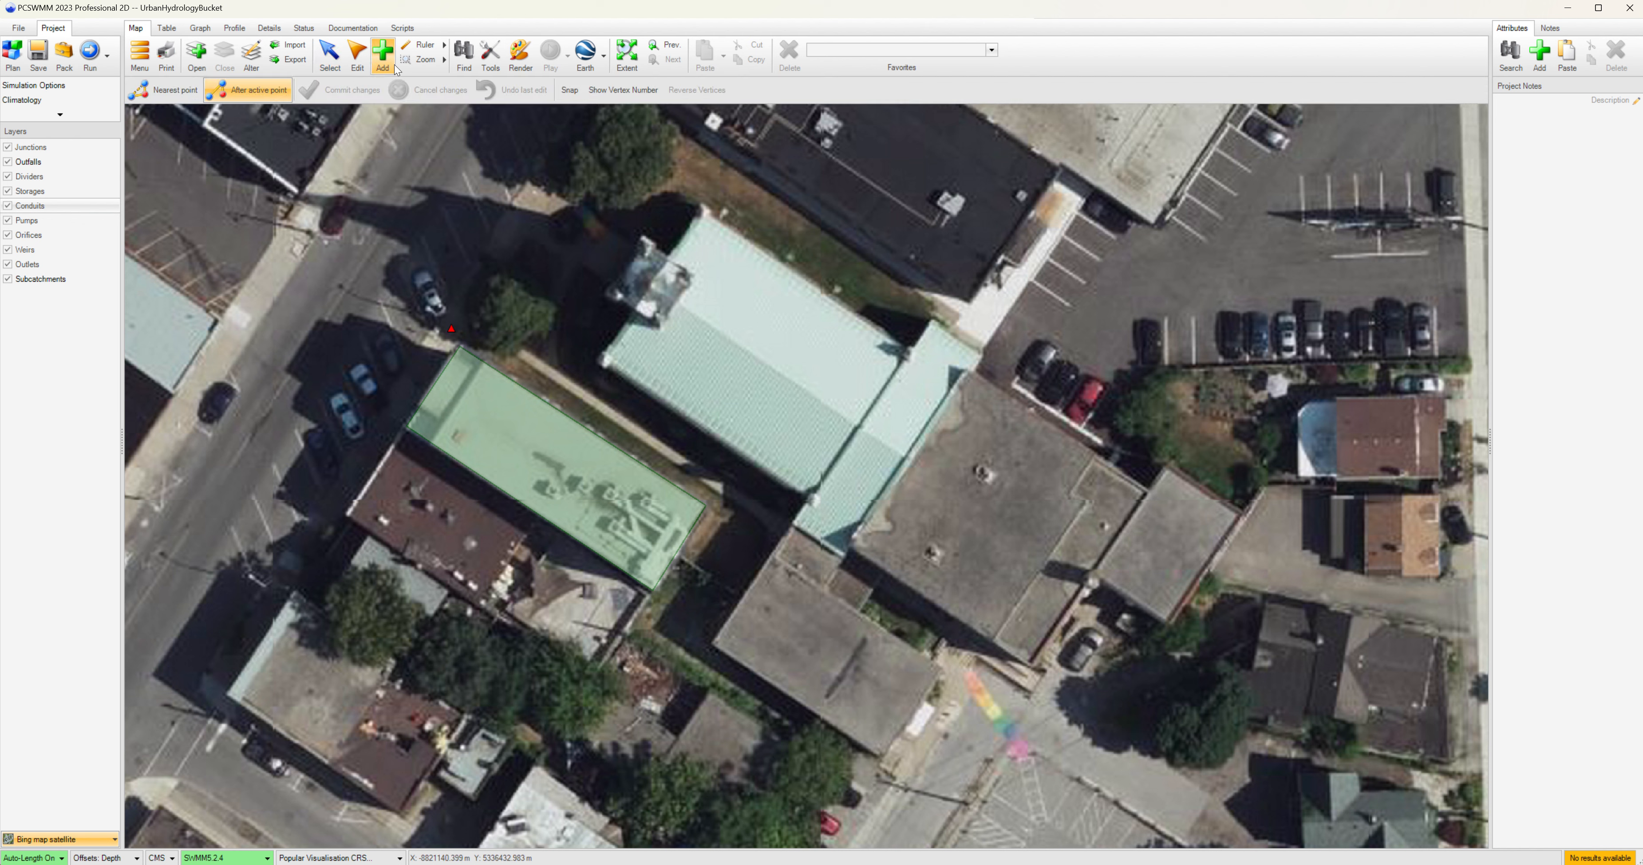
pyautogui.click(484, 415)
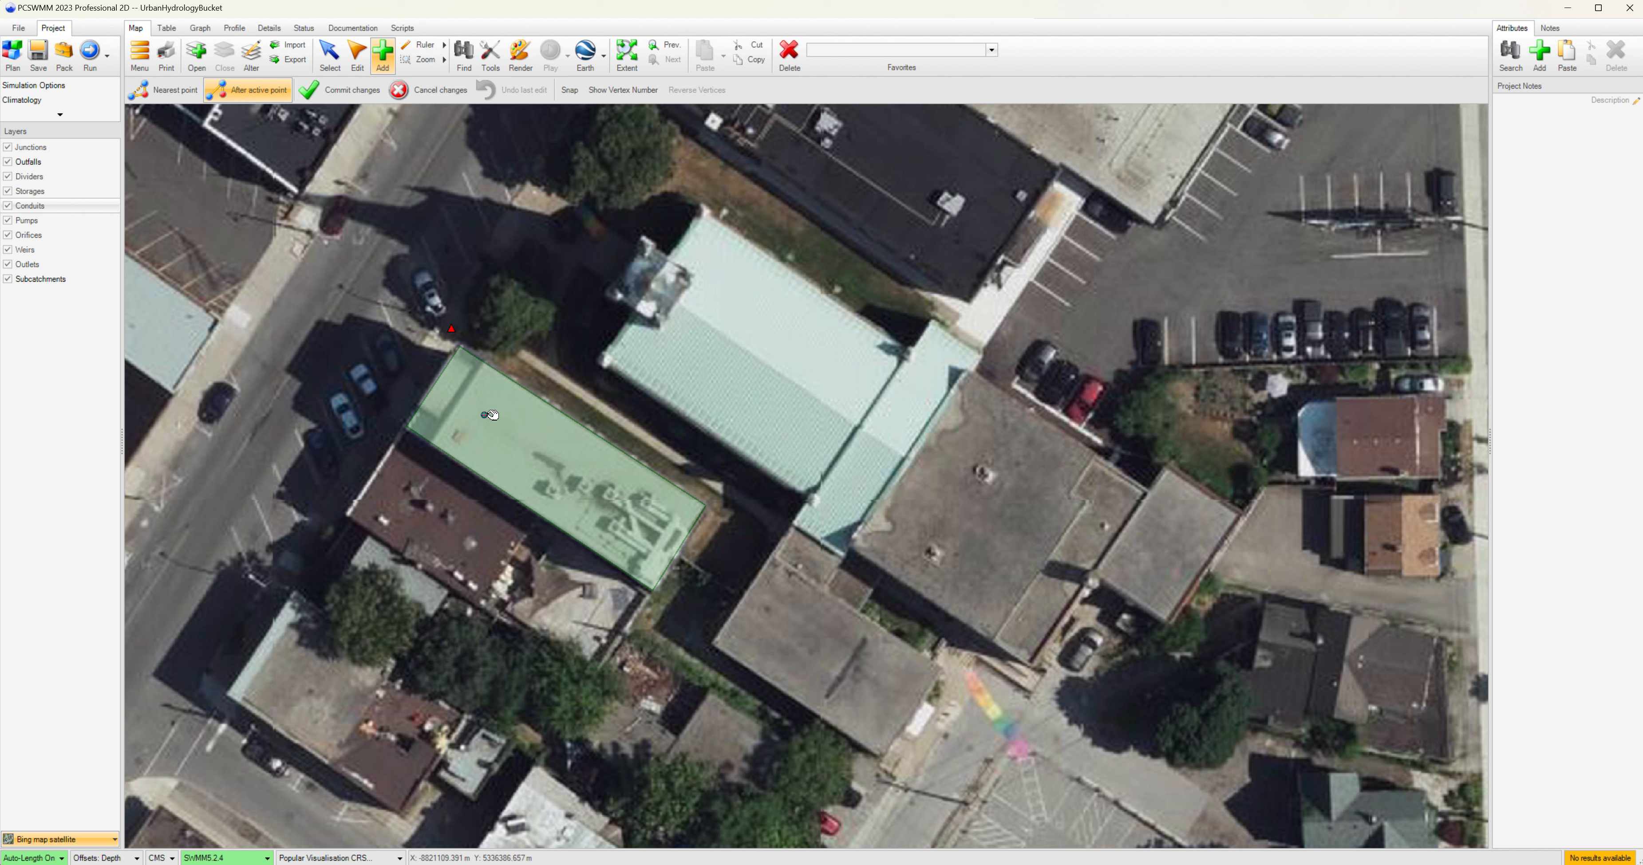
pyautogui.click(454, 330)
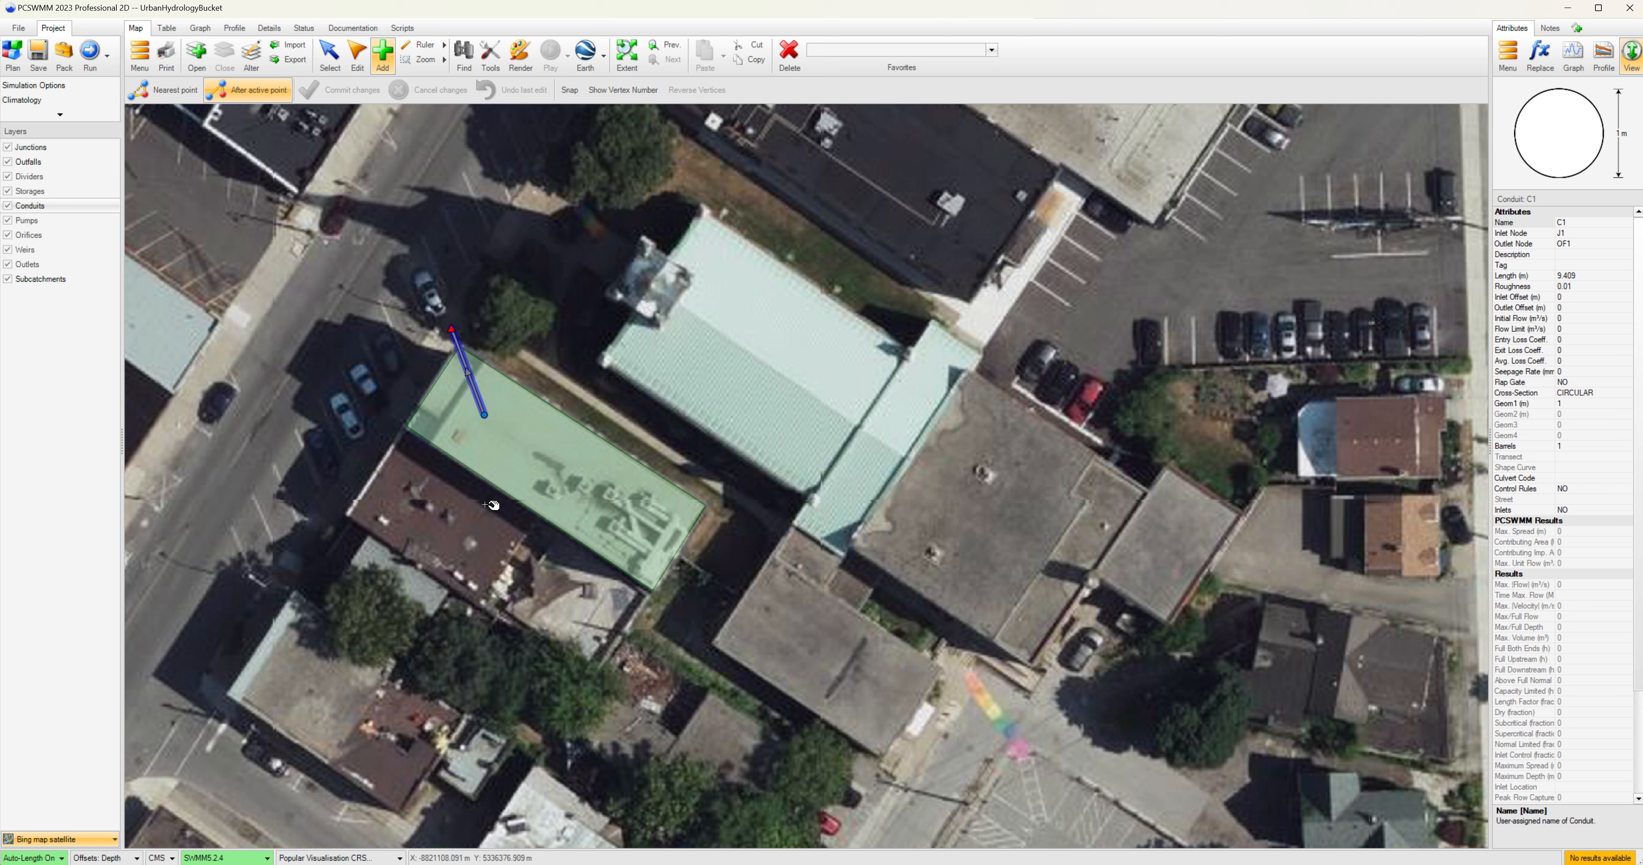
pyautogui.click(329, 65)
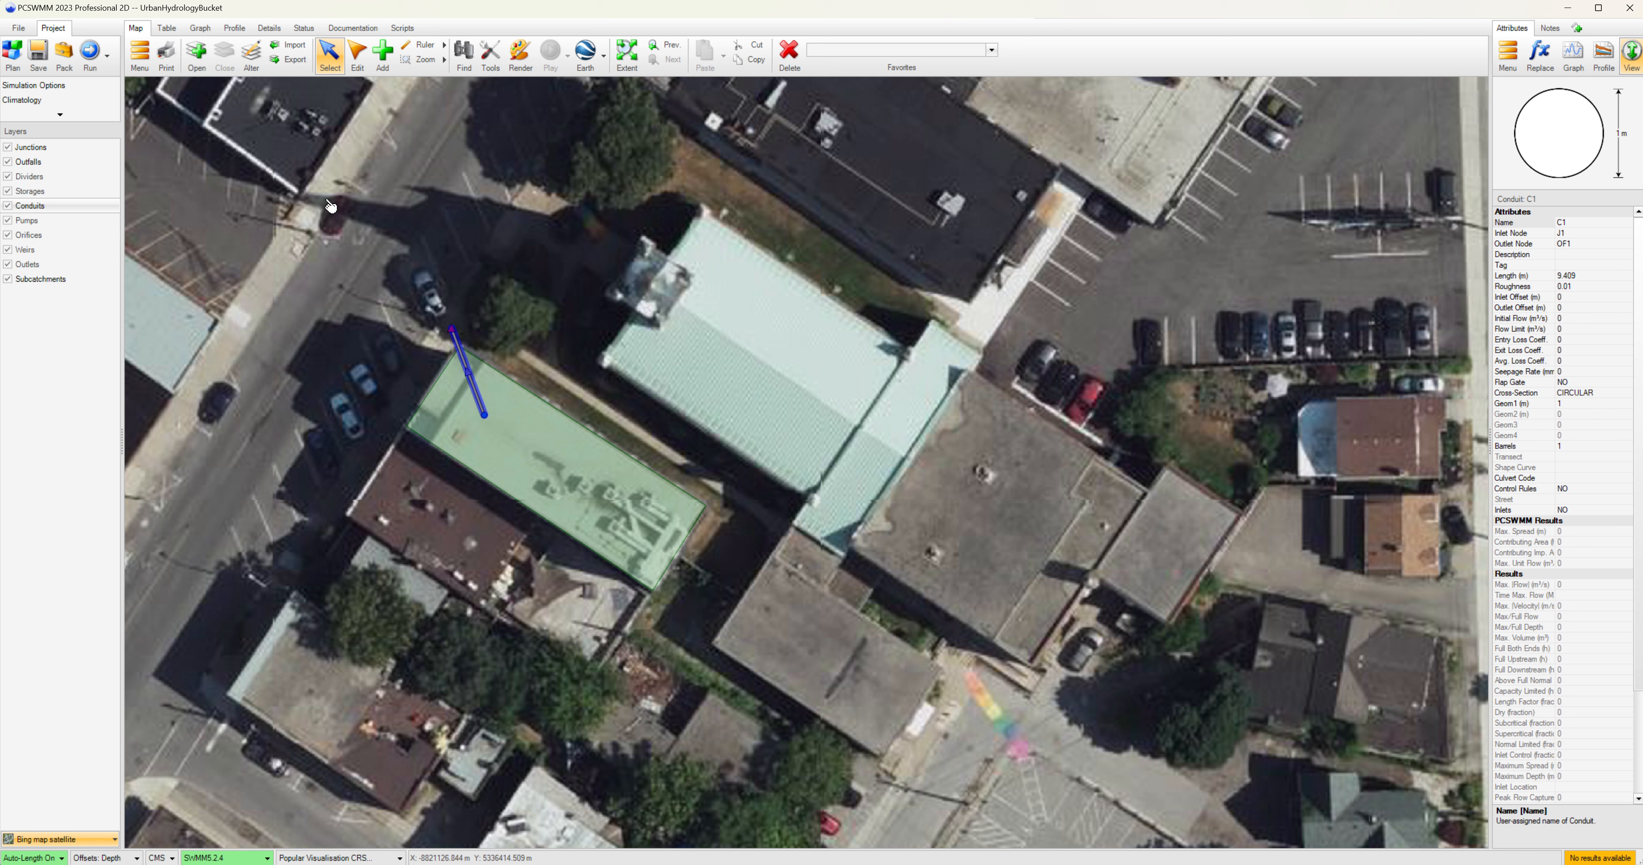
# Open the time series file Hydrometric Urban Hydrology Data_final in the graph panel.
pyautogui.click(201, 32)
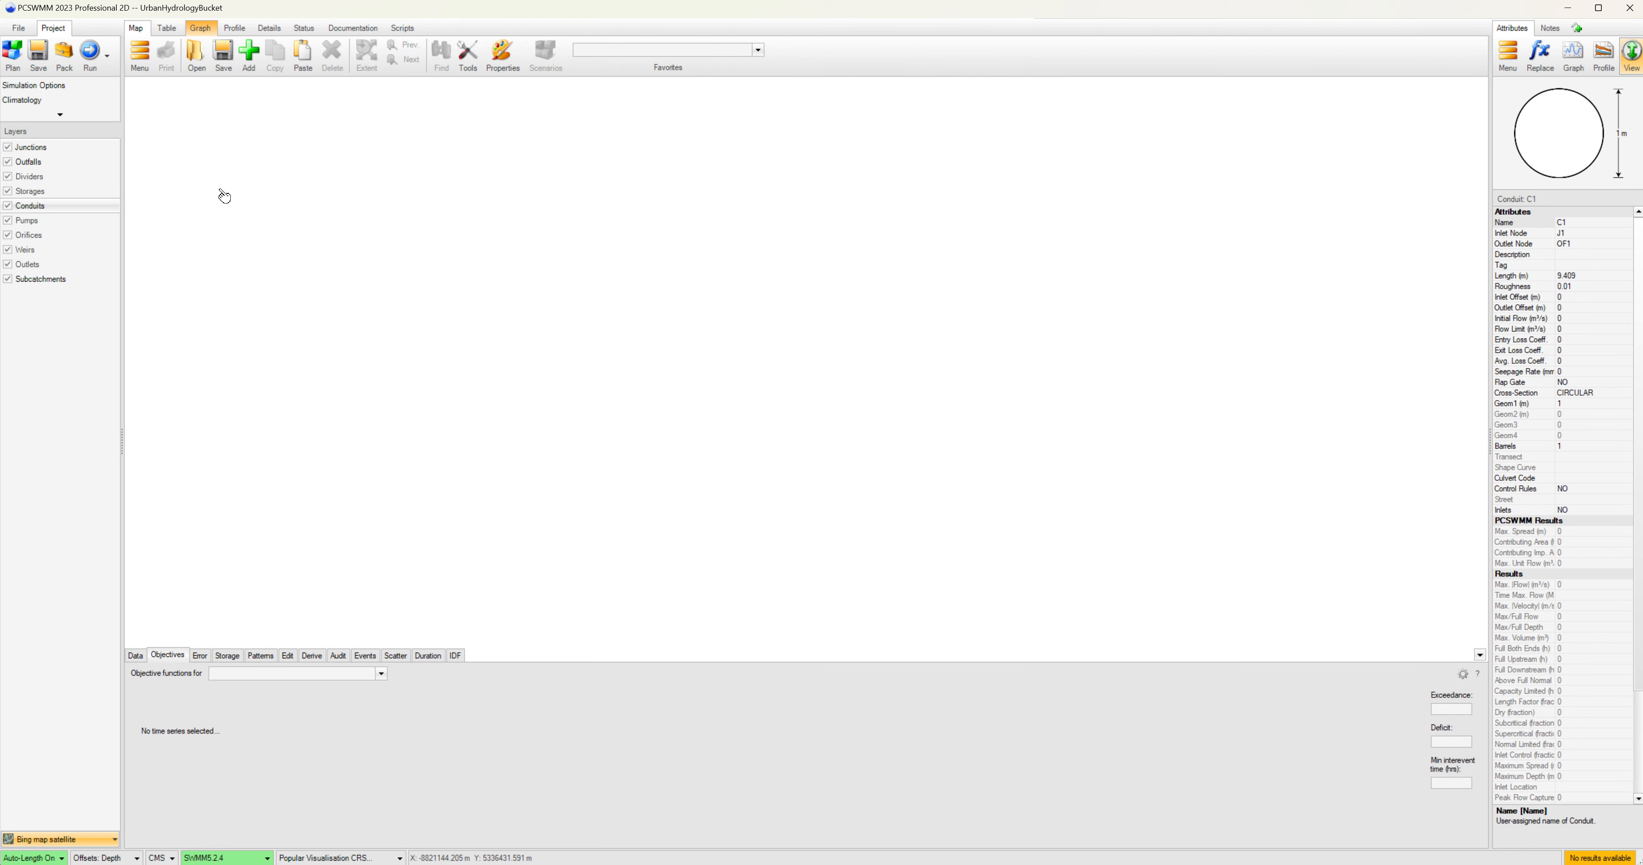
pyautogui.click(192, 54)
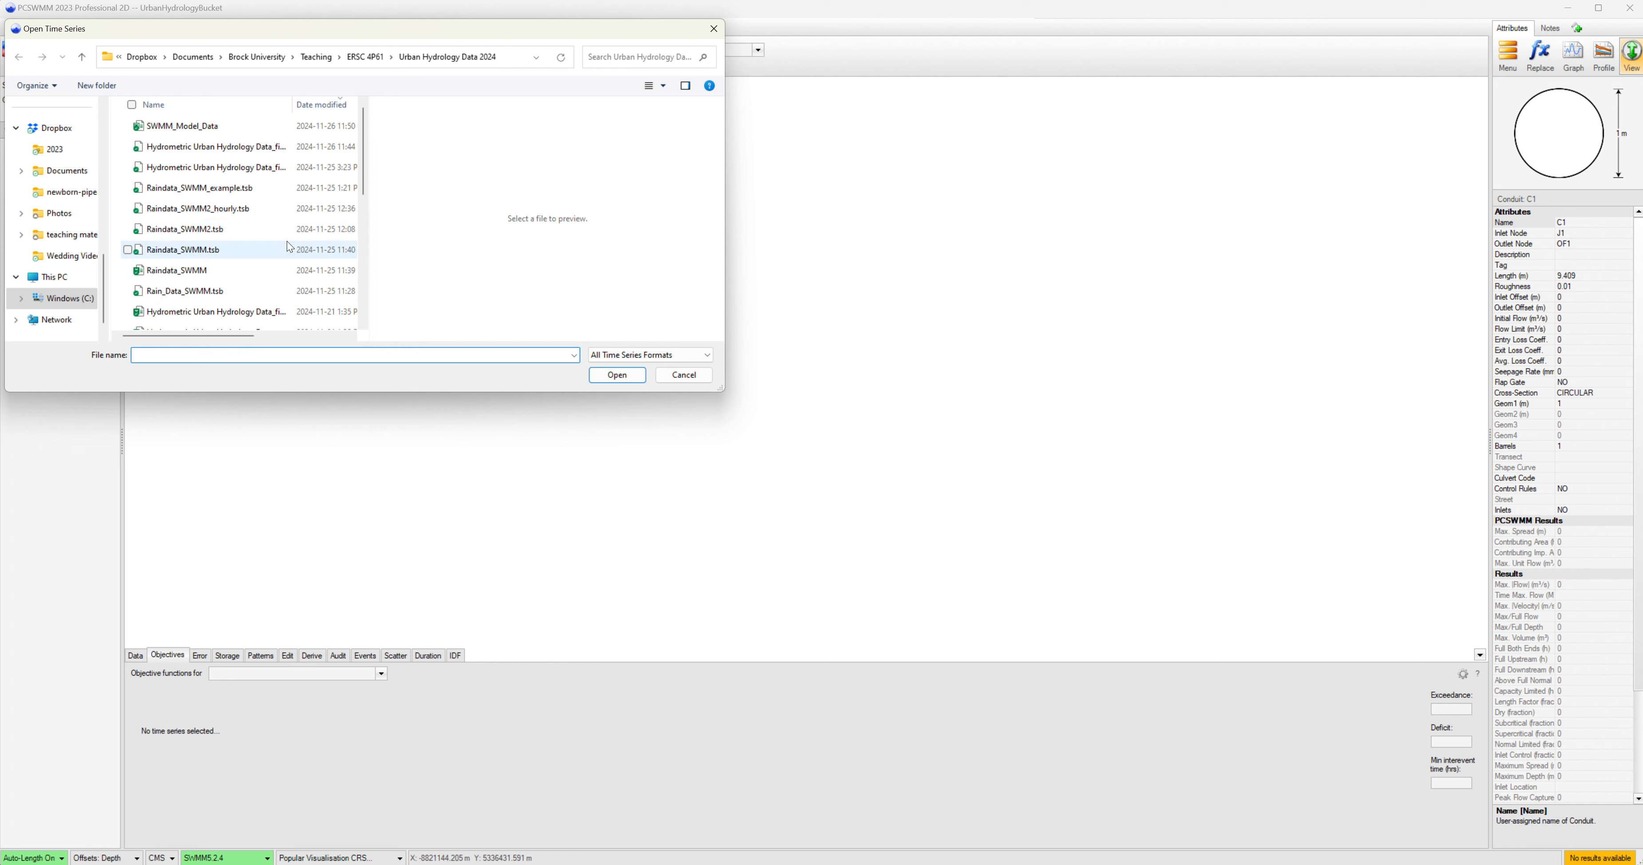
pyautogui.scroll(-1, 287, 249)
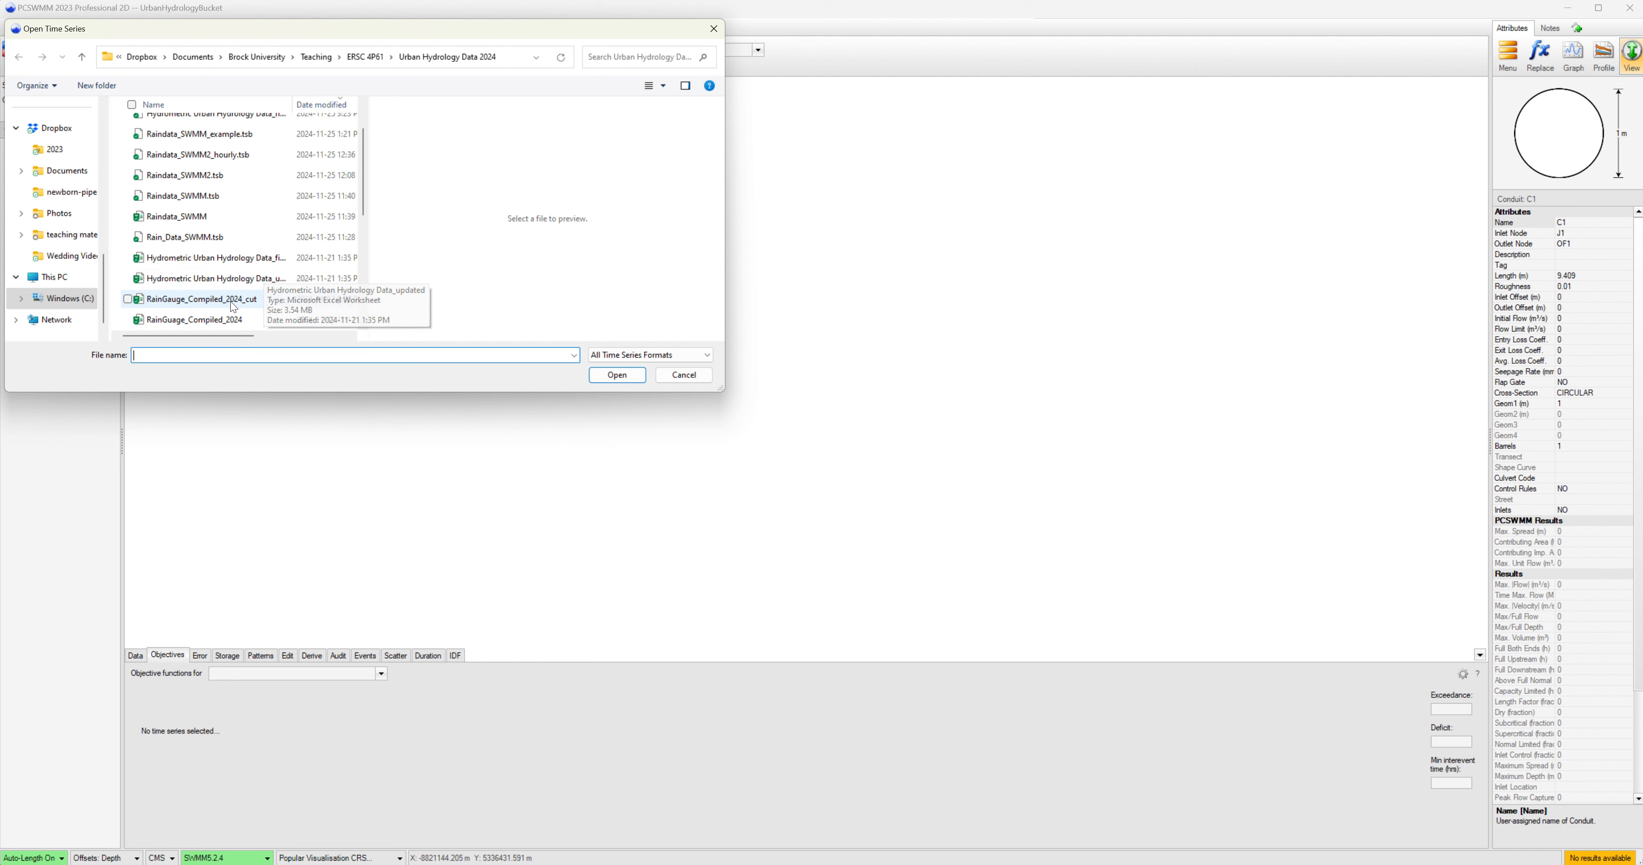
pyautogui.click(236, 256)
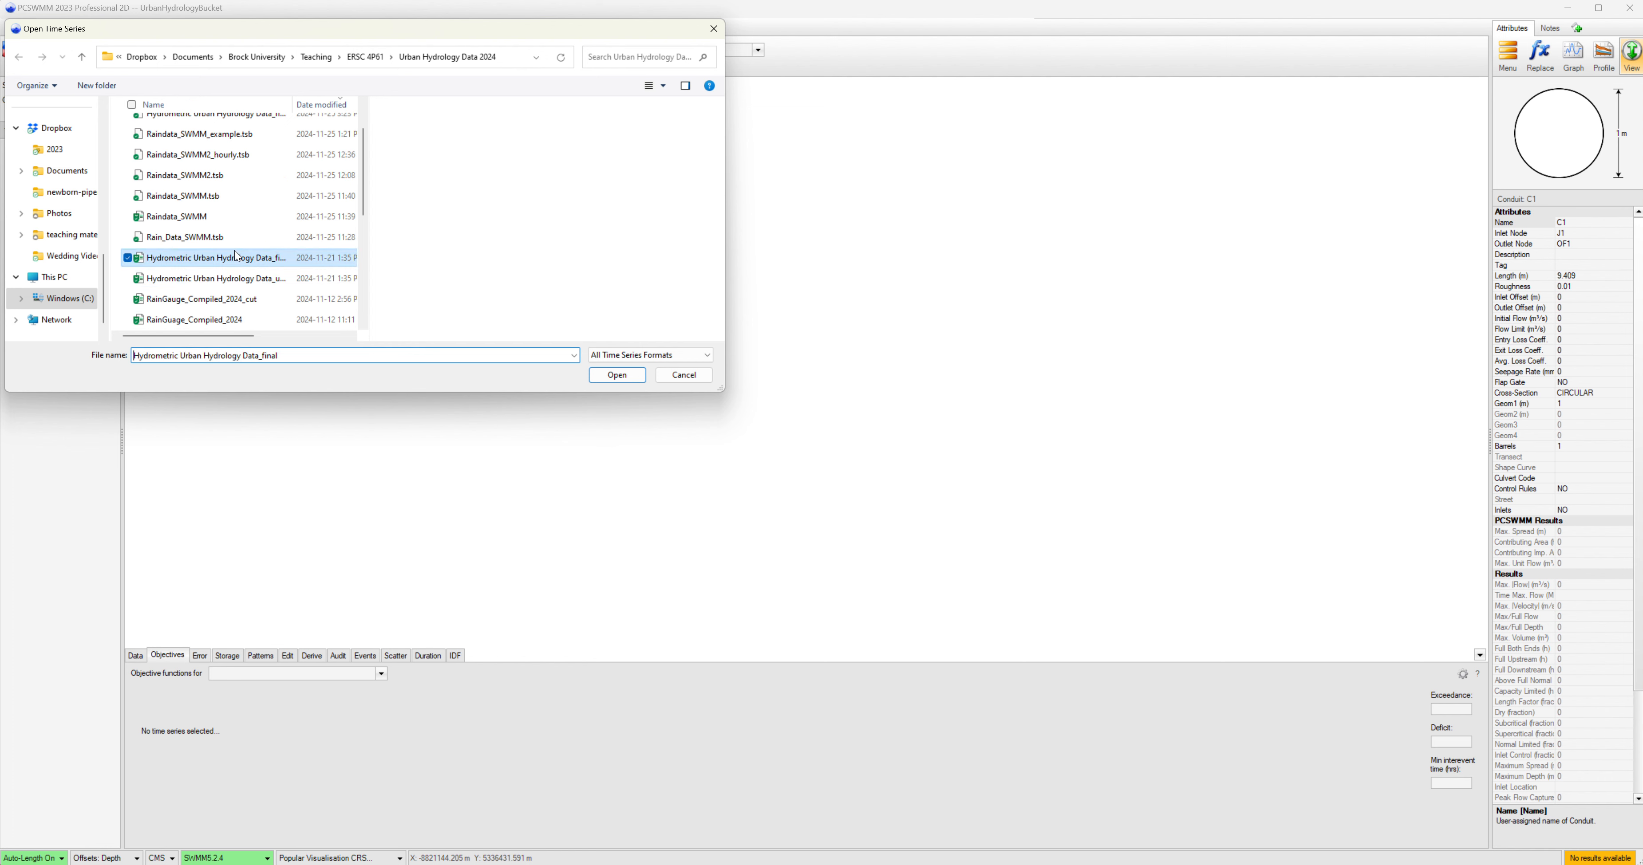
pyautogui.click(614, 376)
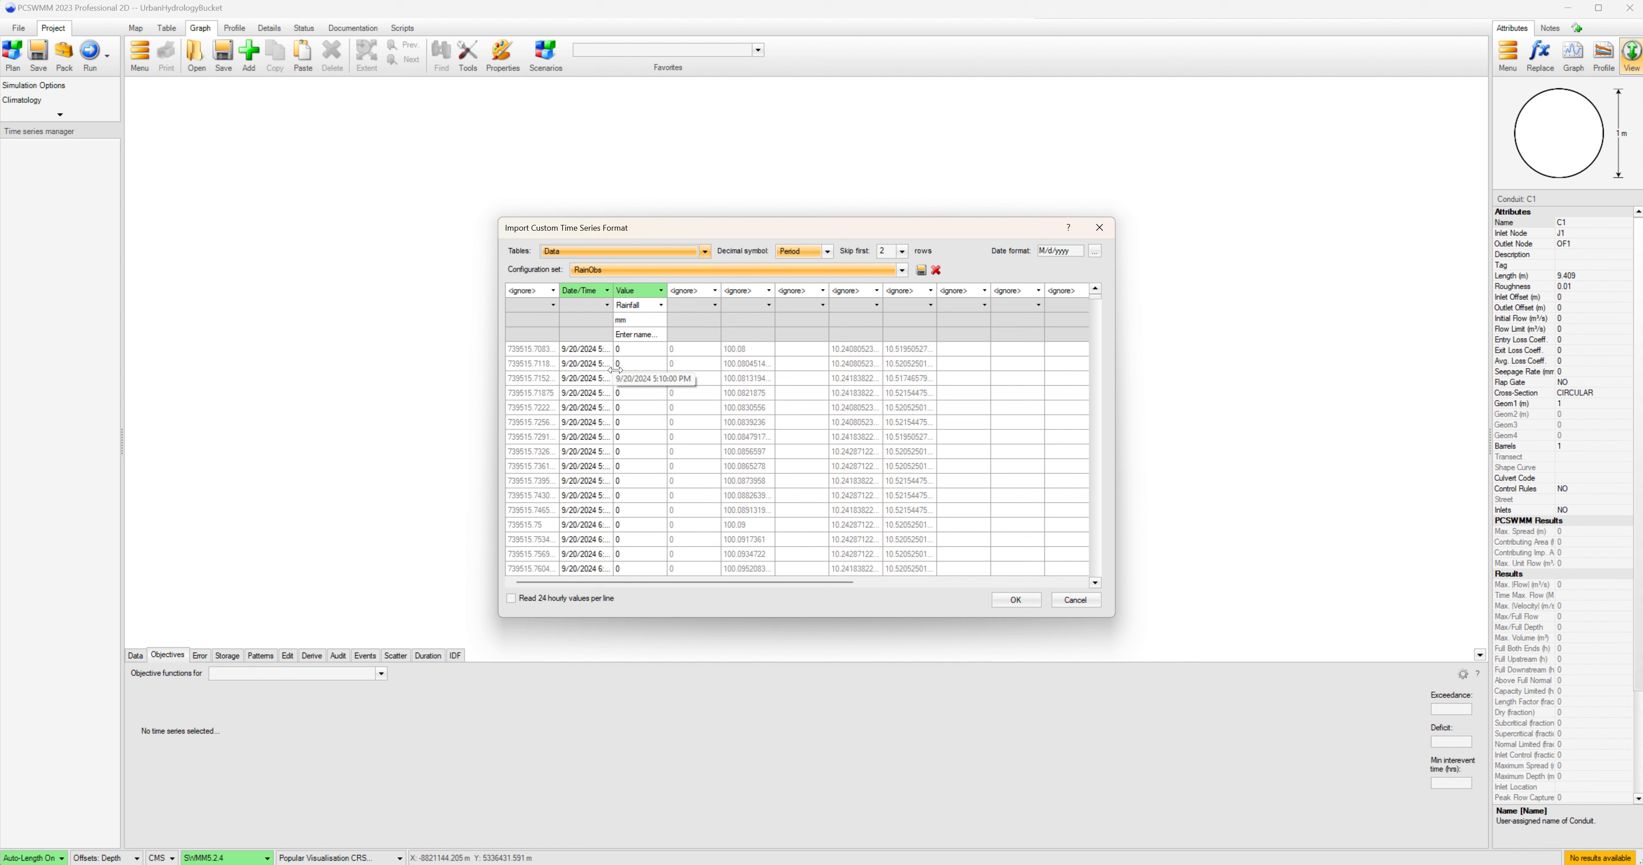
# Reassign the import columns so the second column is Date/Time and the third column is Value.
pyautogui.click(609, 293)
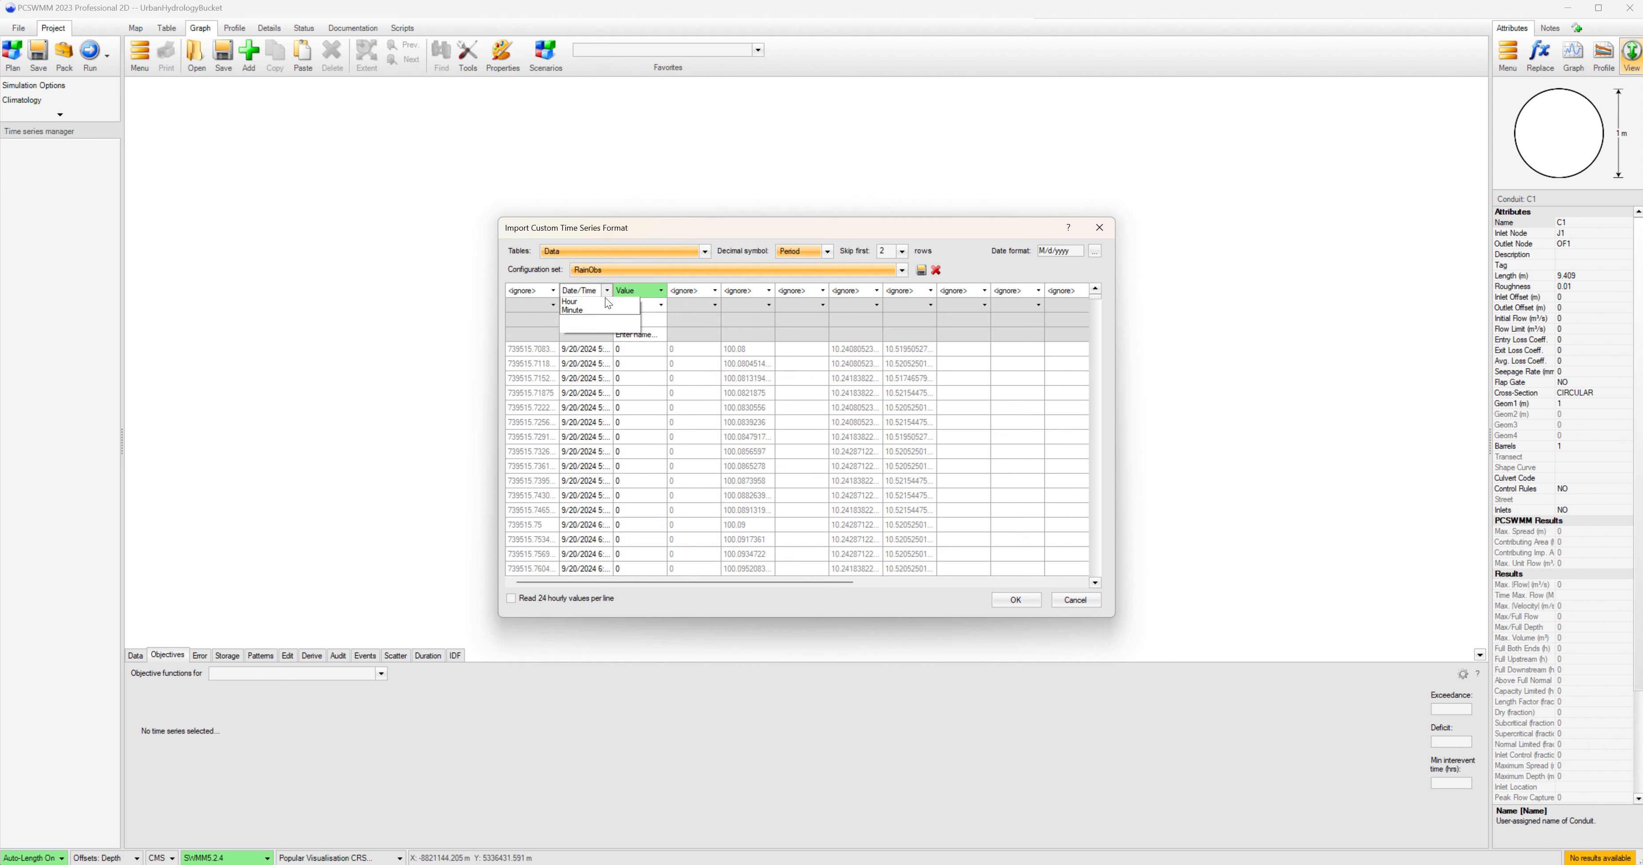
pyautogui.click(606, 300)
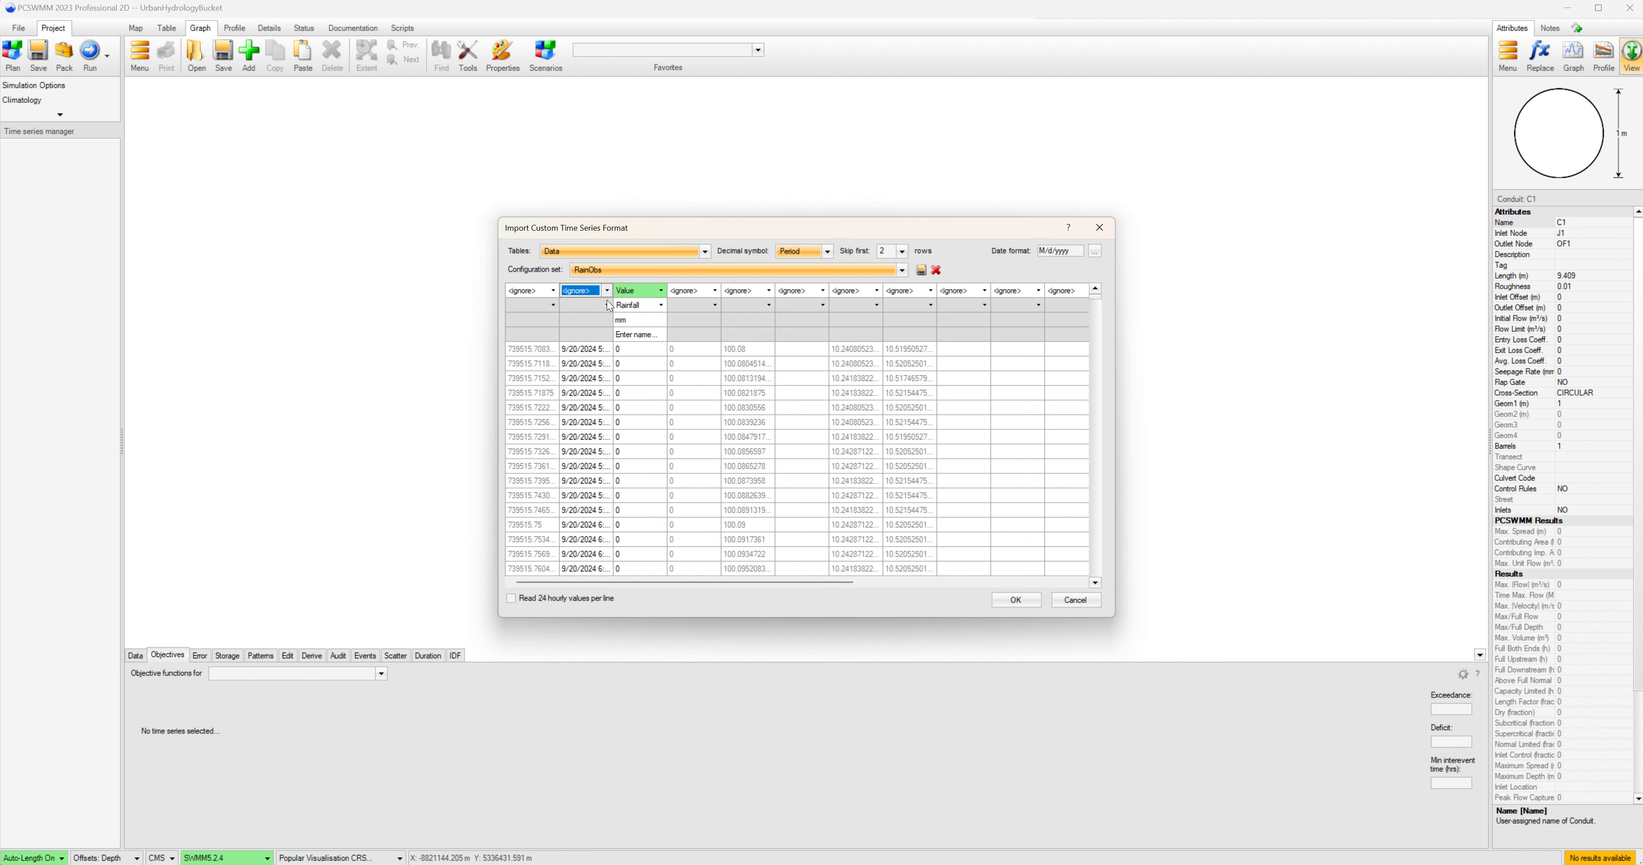
pyautogui.click(661, 291)
pyautogui.click(664, 304)
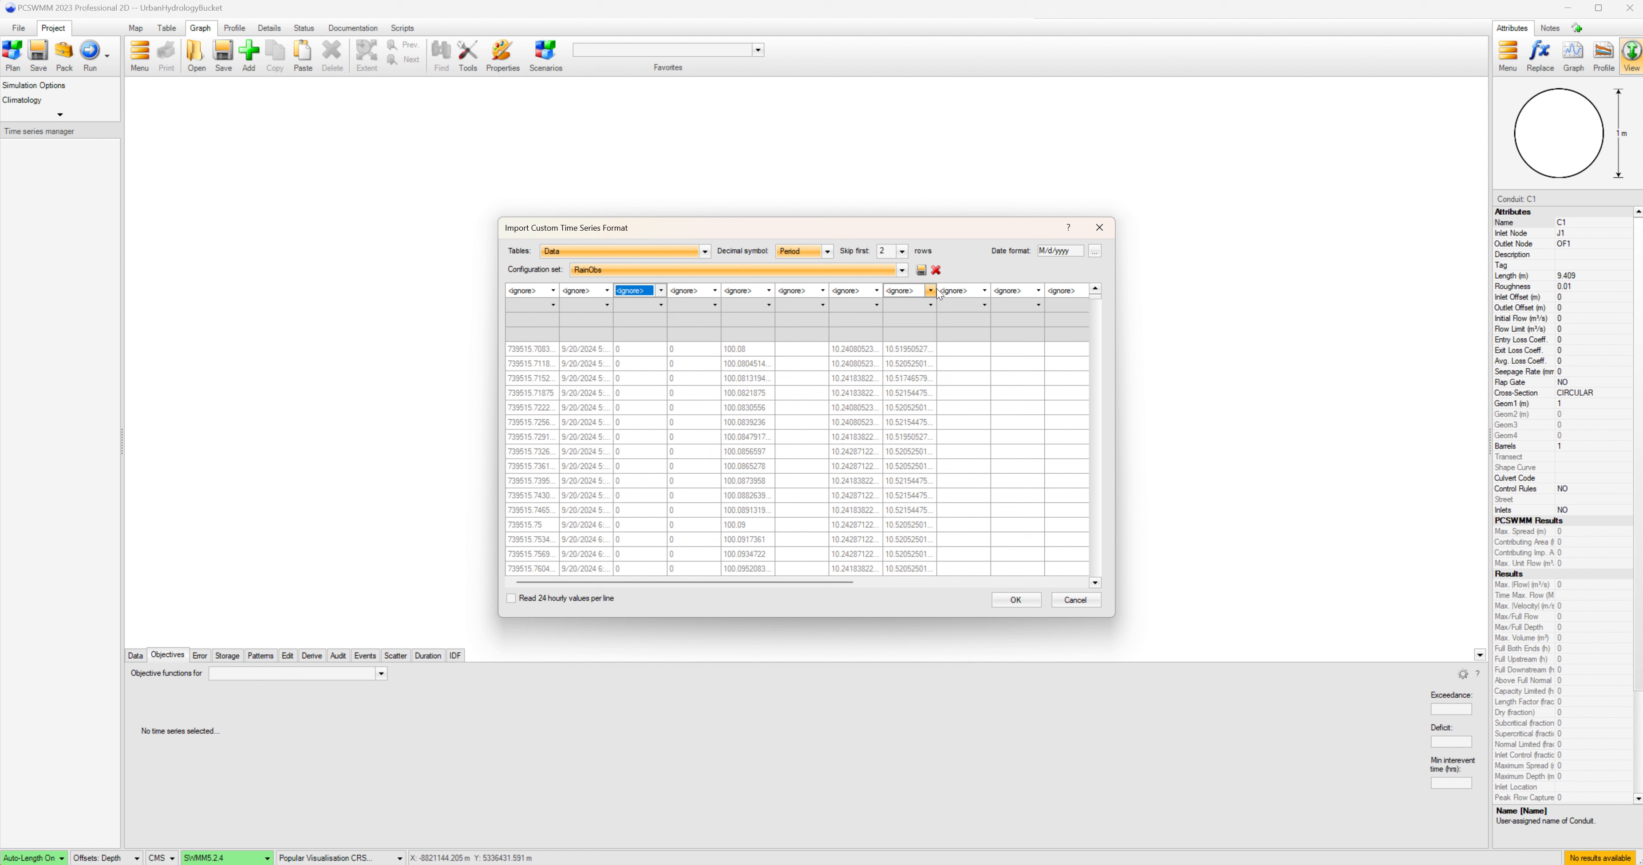
pyautogui.click(608, 292)
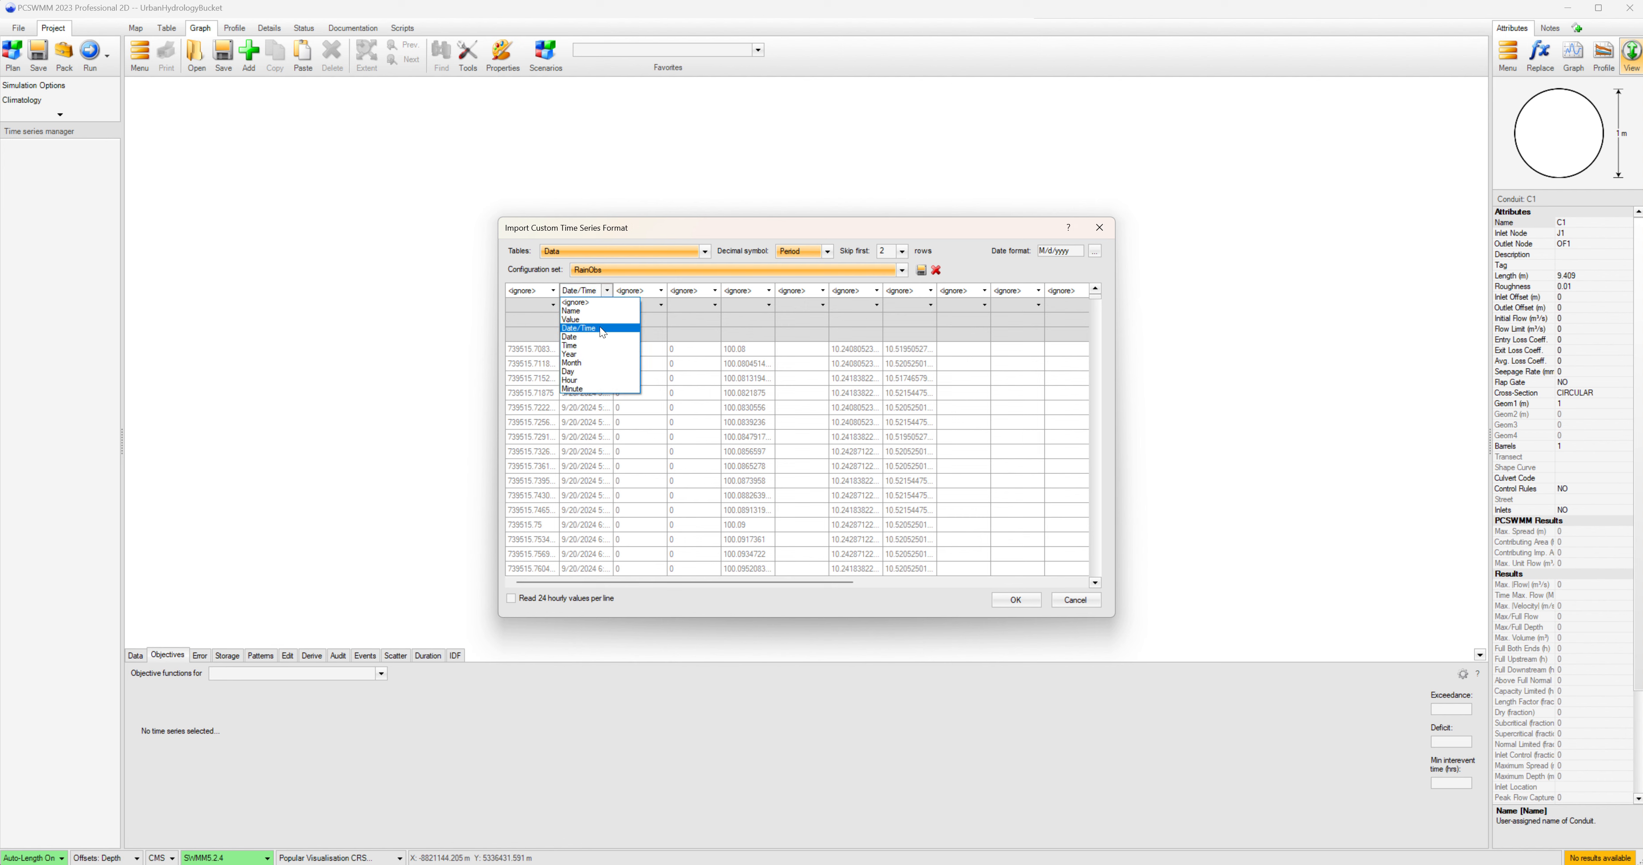
pyautogui.click(605, 328)
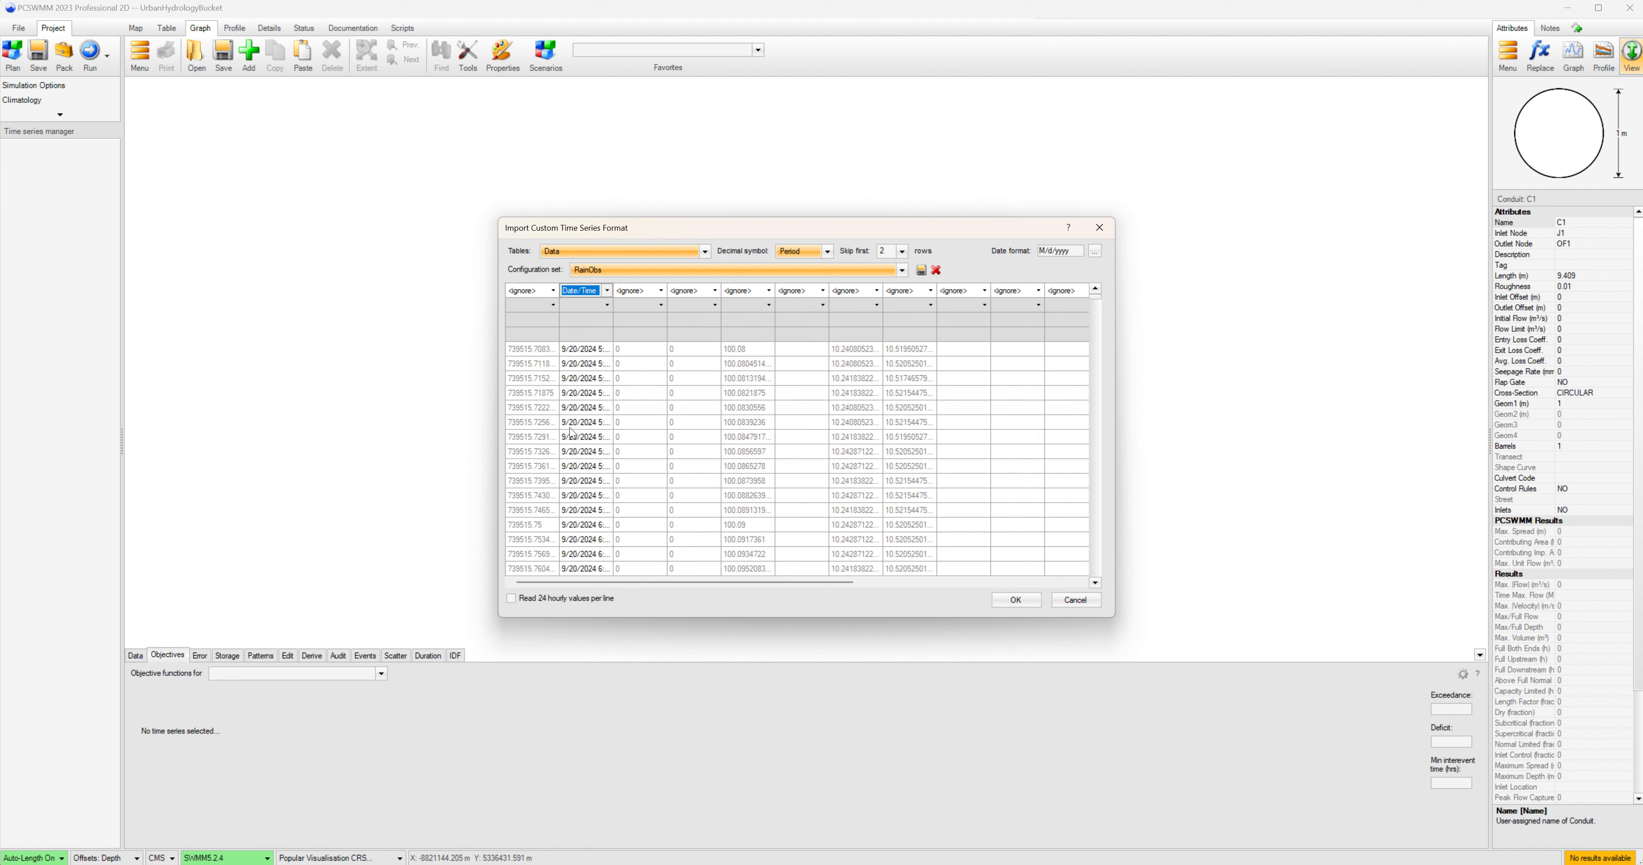
pyautogui.click(660, 291)
pyautogui.click(634, 319)
# Set the value column's type to Rainfall, its unit to mm, and its name to RainObs.
pyautogui.click(660, 306)
pyautogui.click(659, 306)
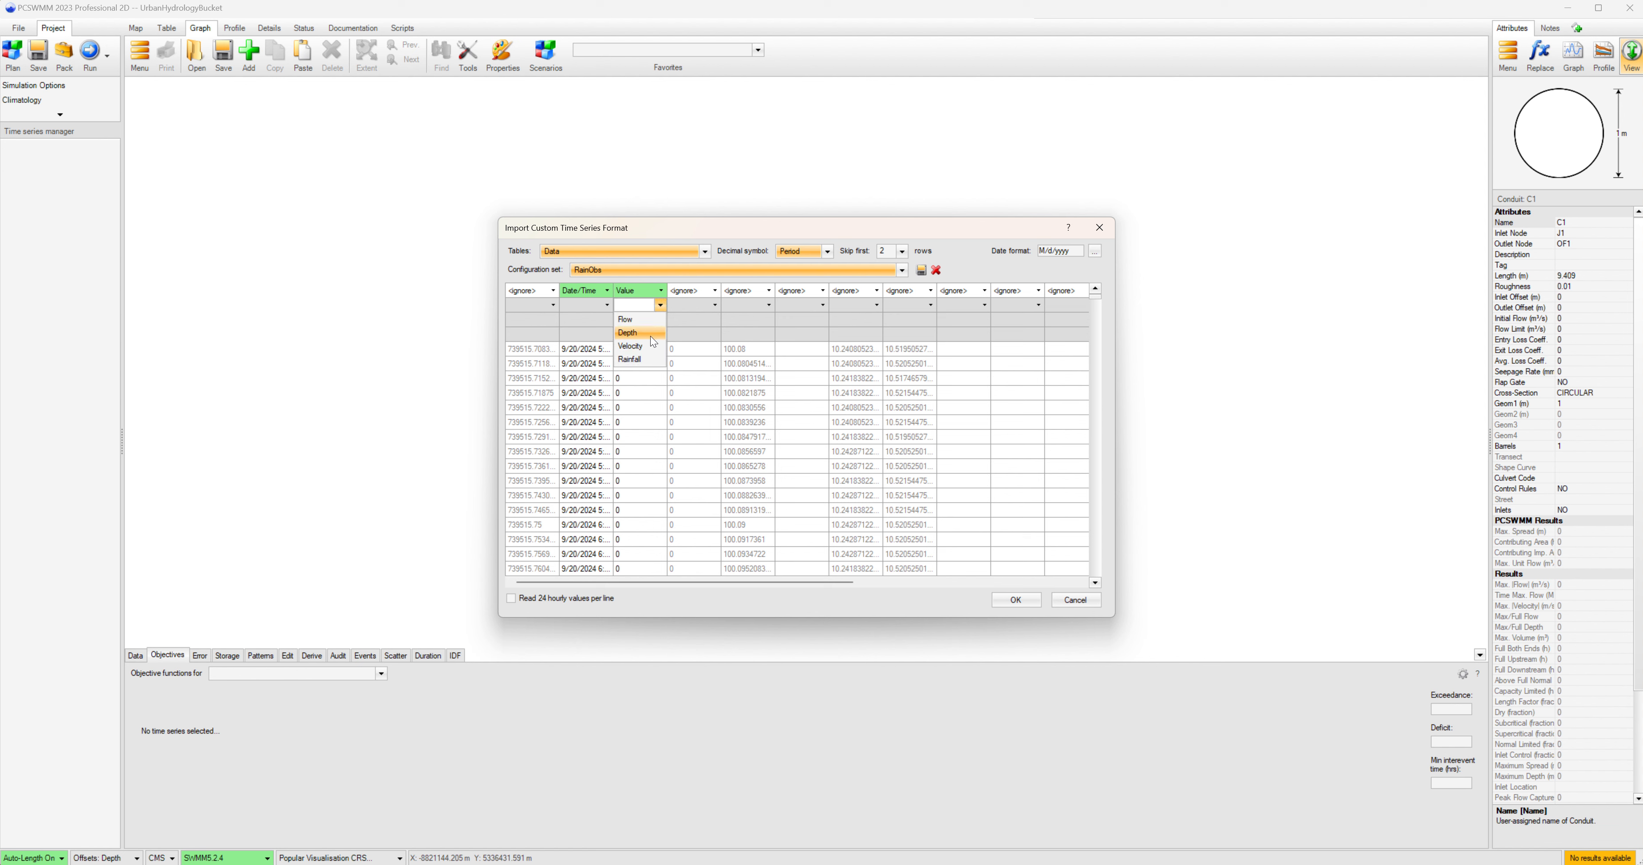
pyautogui.click(632, 359)
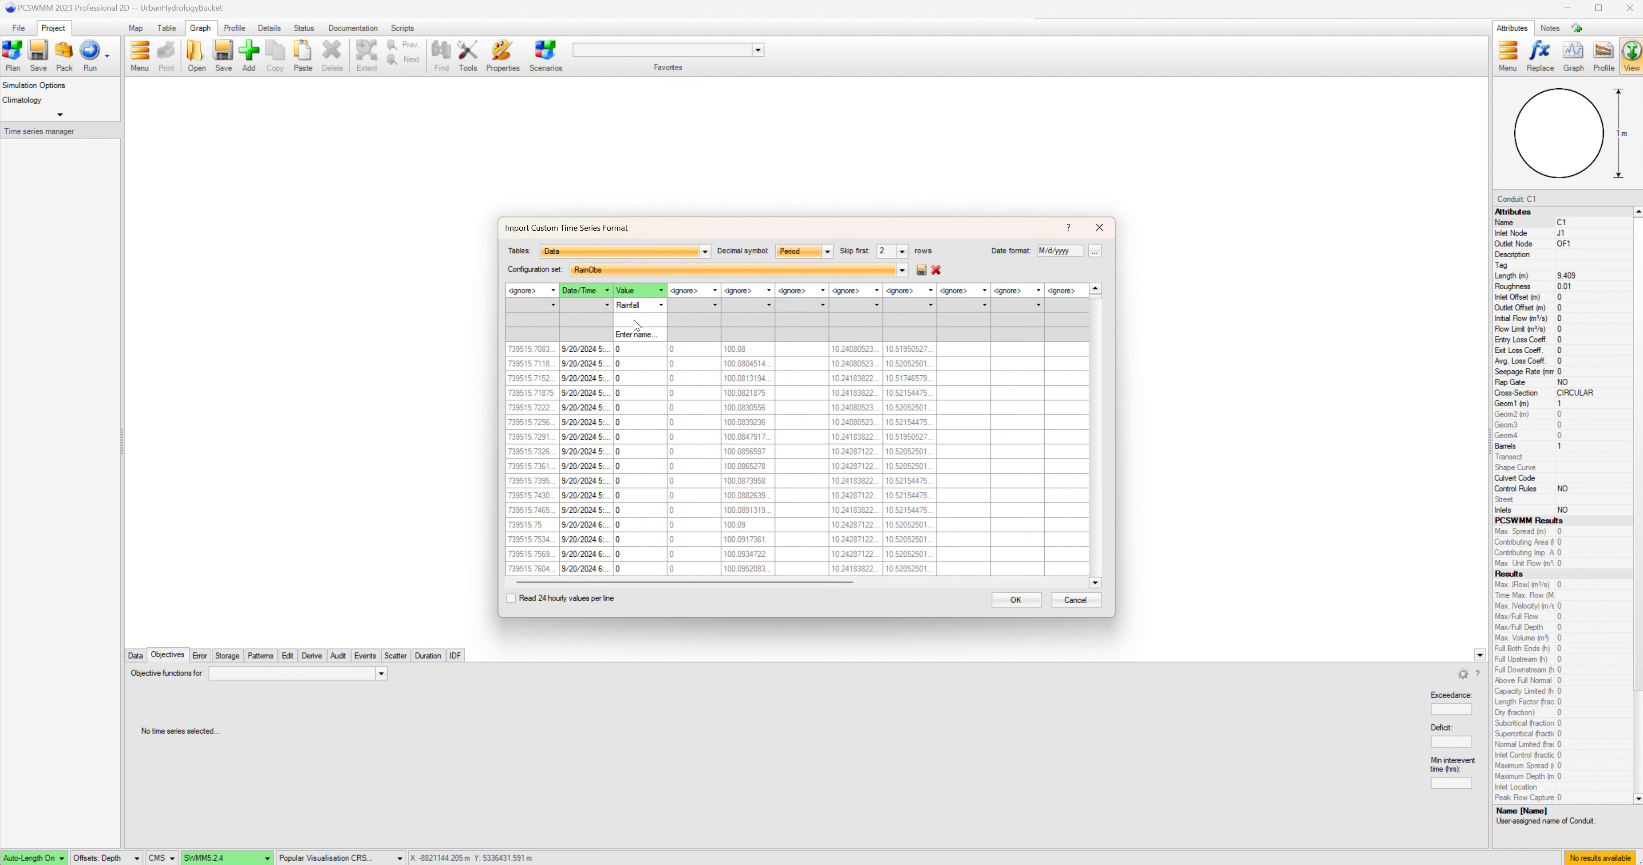
pyautogui.click(634, 321)
pyautogui.write('mm')
pyautogui.click(625, 332)
pyautogui.write('RainObs')
# Preview the file's header rows by skipping 0 rows, then set the rows to skip back to 2.
pyautogui.click(902, 251)
pyautogui.scroll(2, 889, 287)
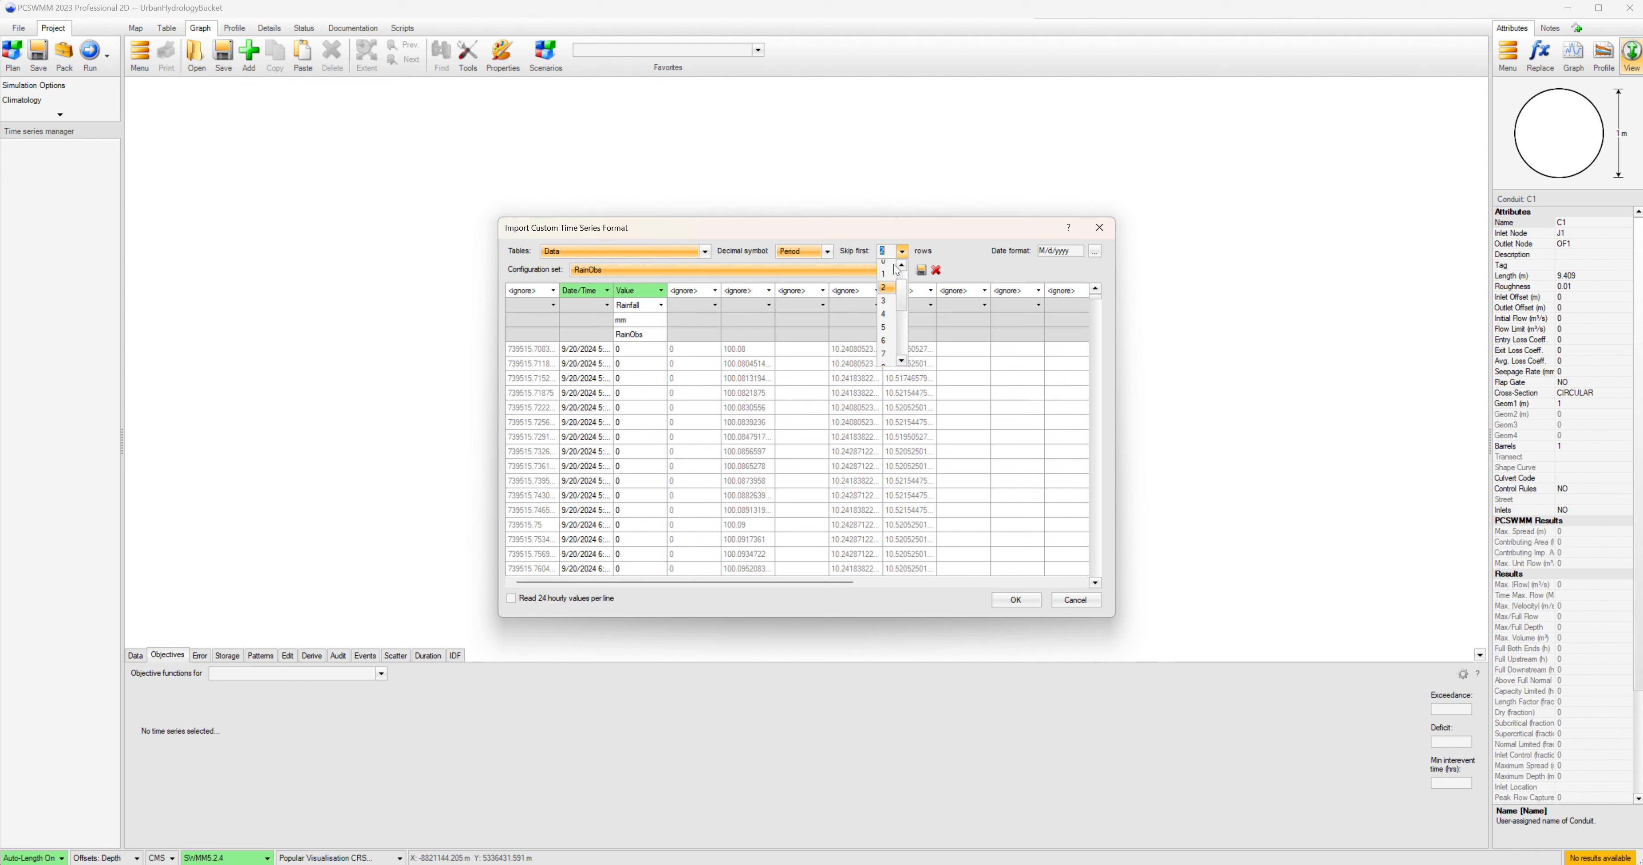
pyautogui.click(887, 265)
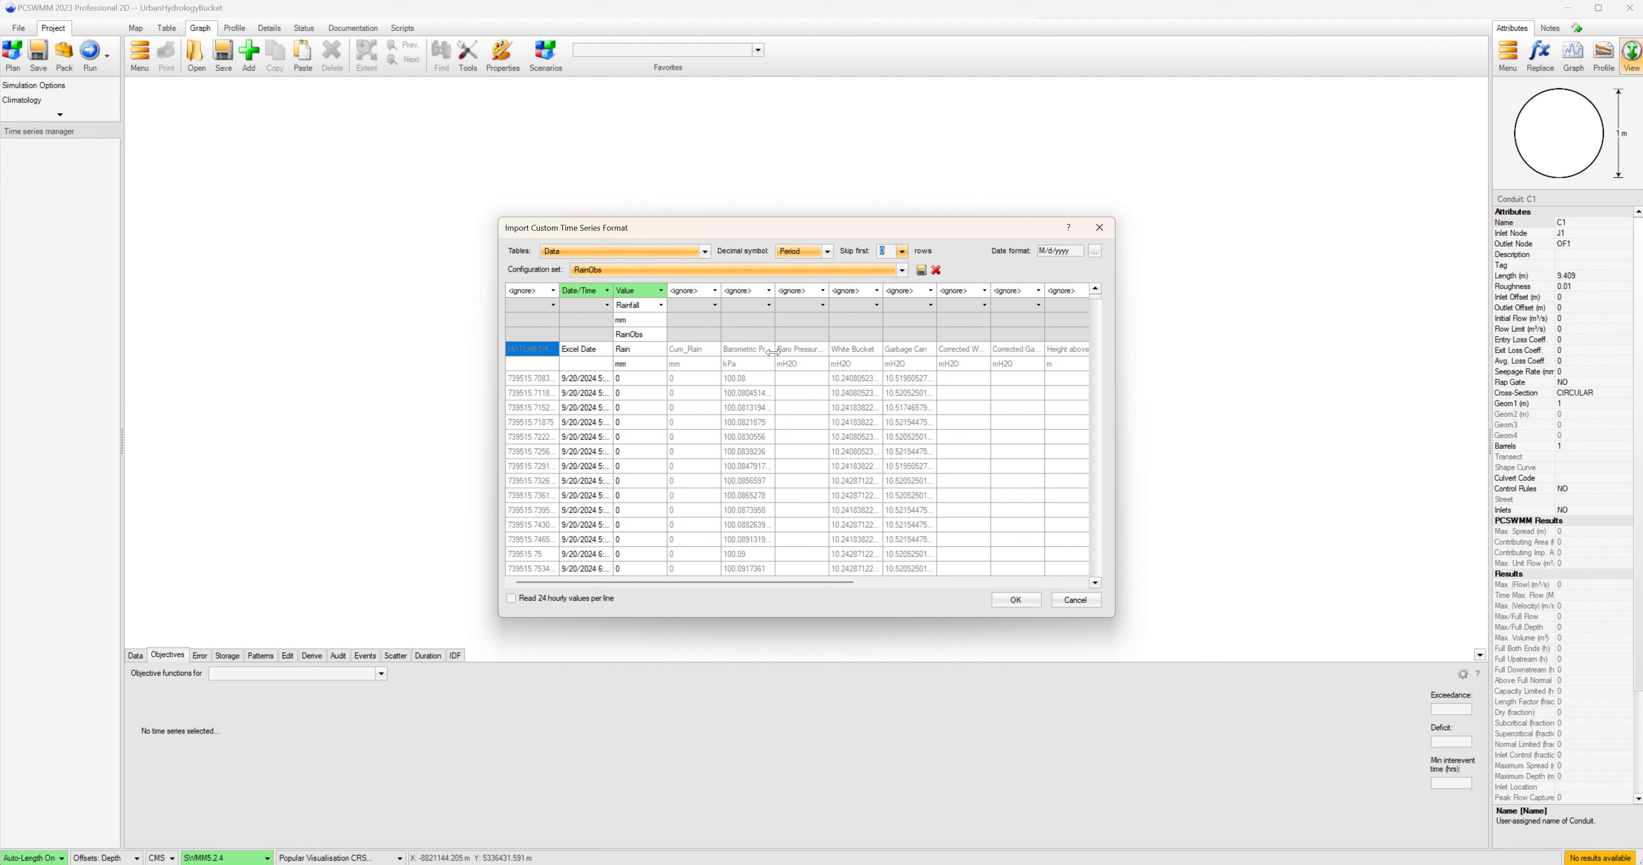
pyautogui.click(901, 251)
pyautogui.click(890, 298)
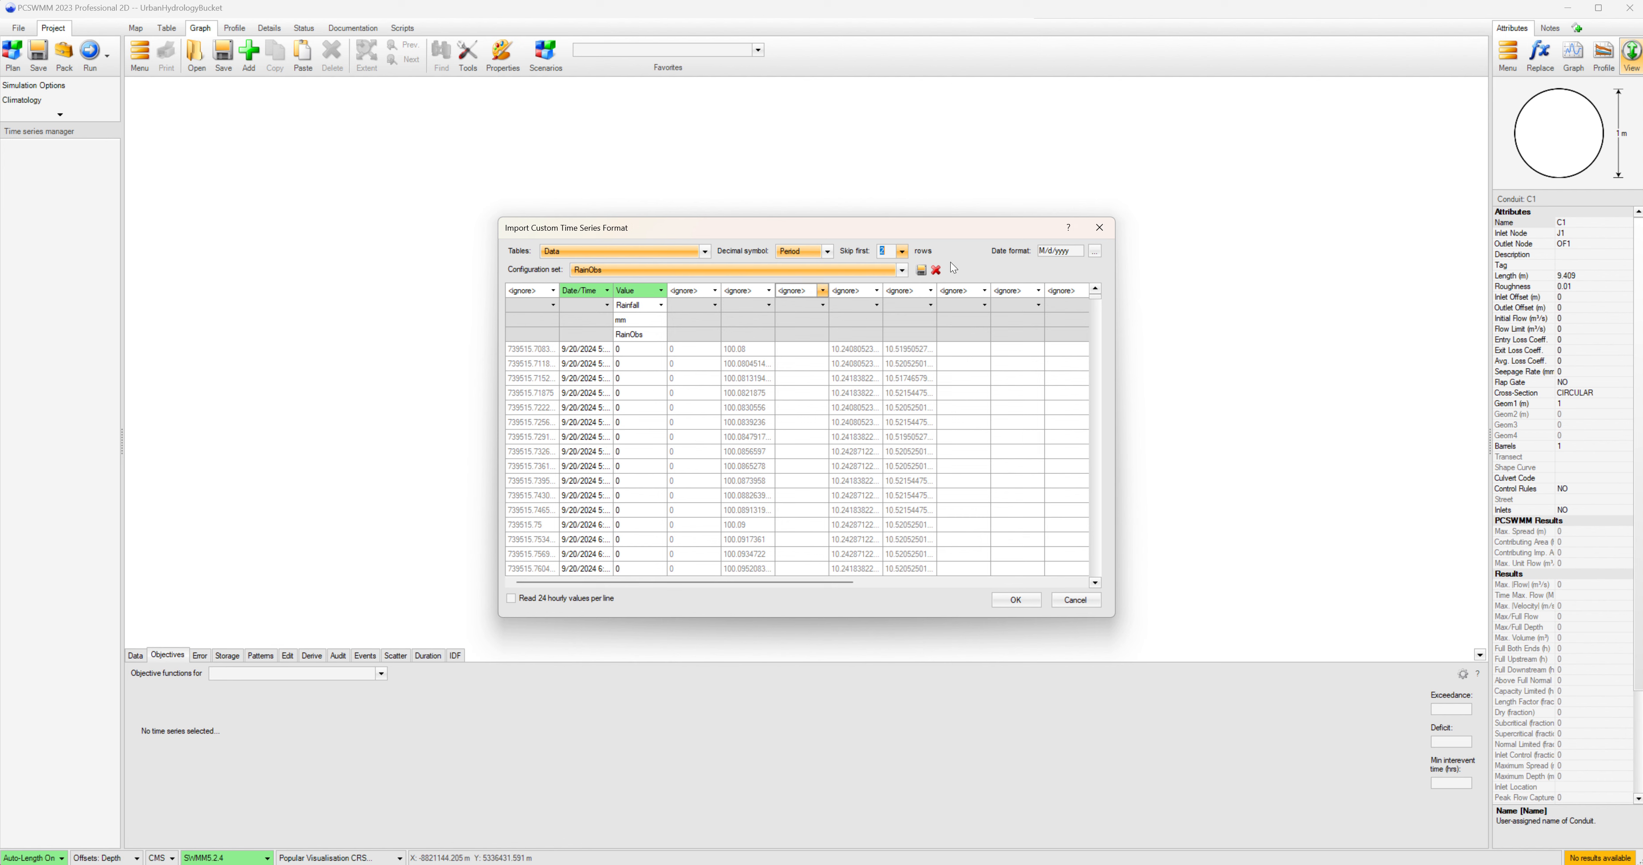
# Keep the M/d/yyyy date format and run the import, proceeding past the reported parse errors.
pyautogui.click(1095, 250)
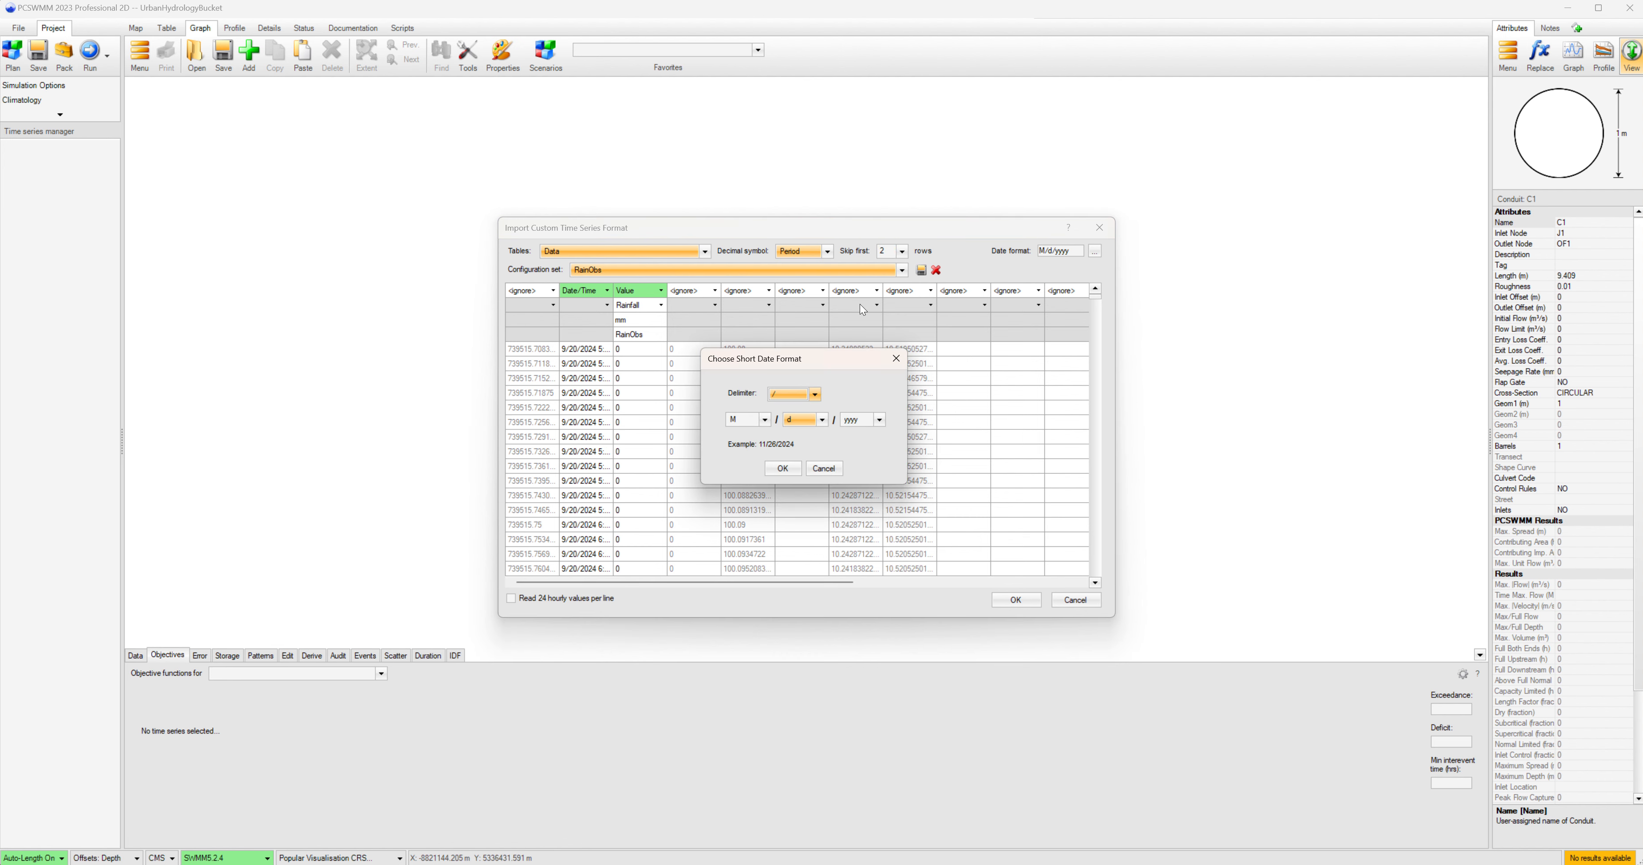
pyautogui.click(782, 469)
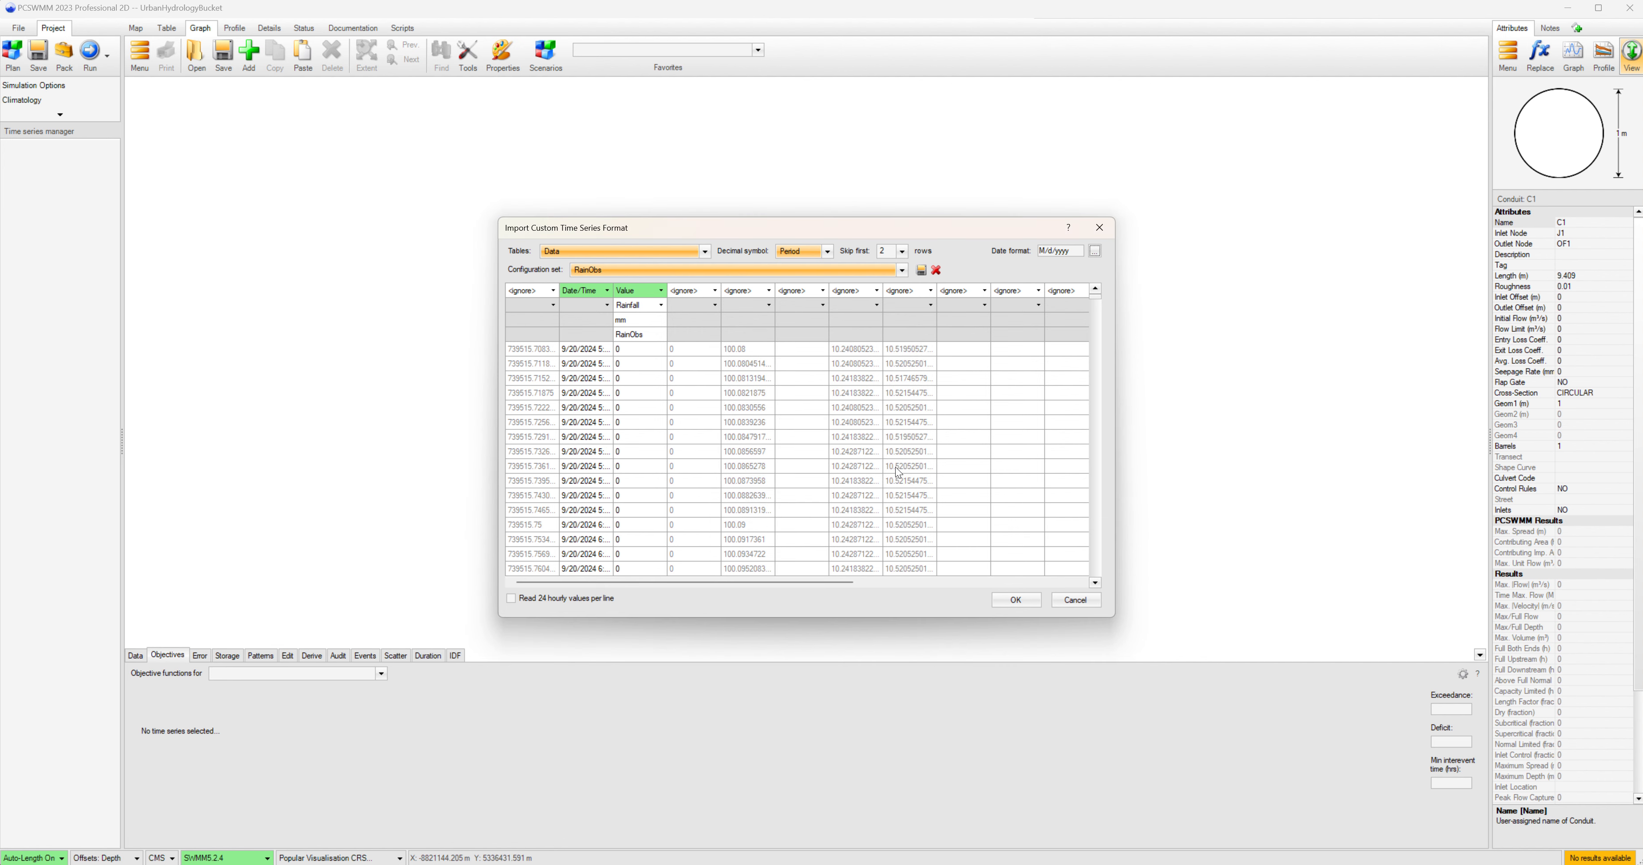
pyautogui.click(1008, 600)
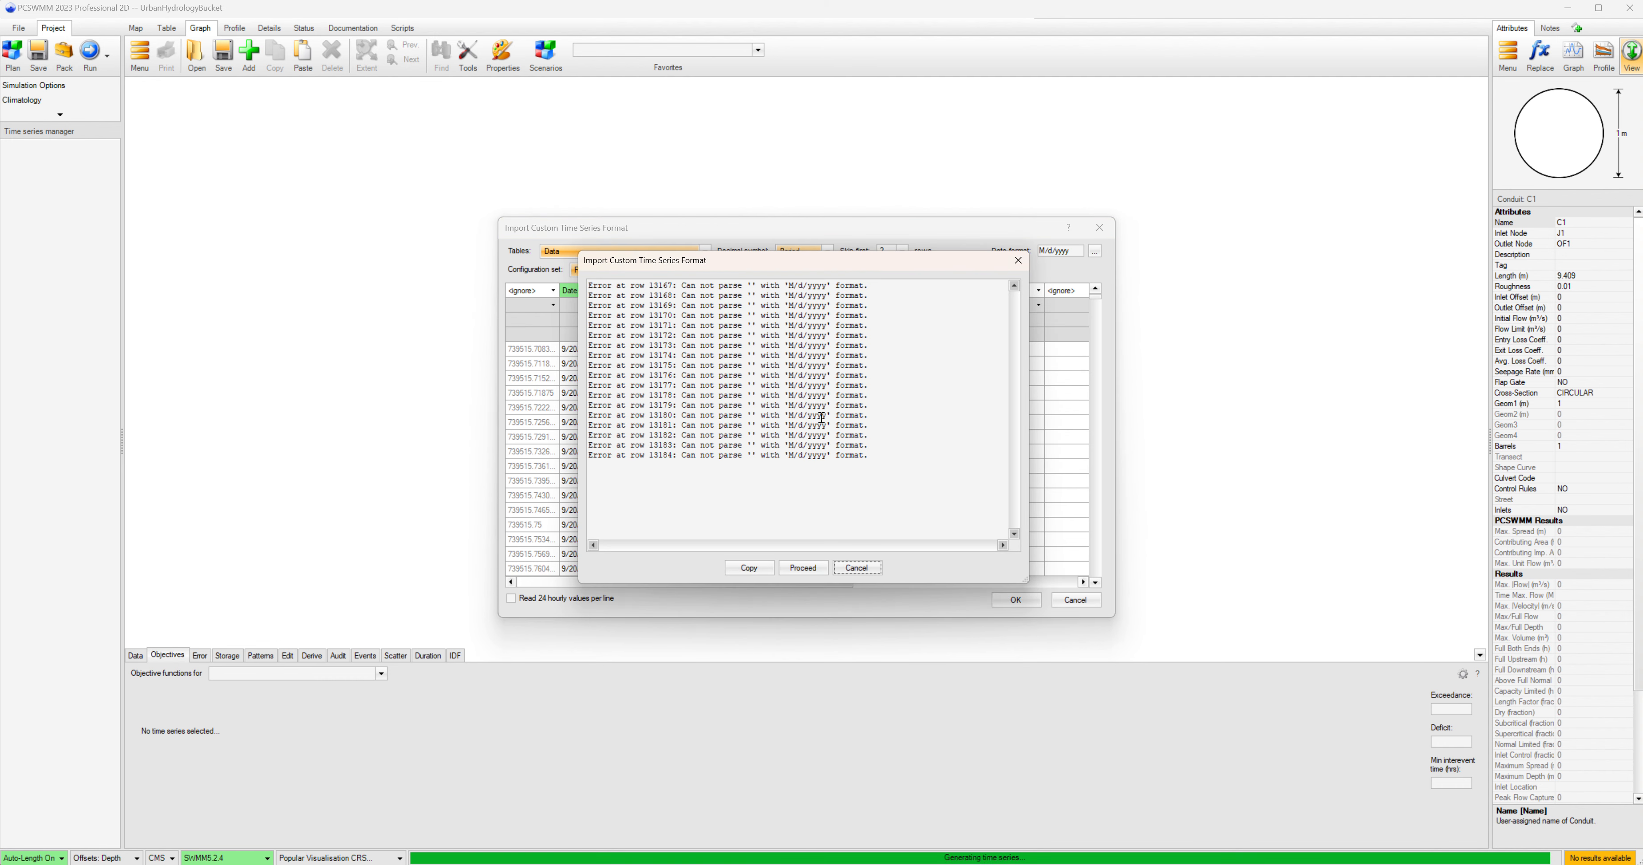
pyautogui.click(803, 567)
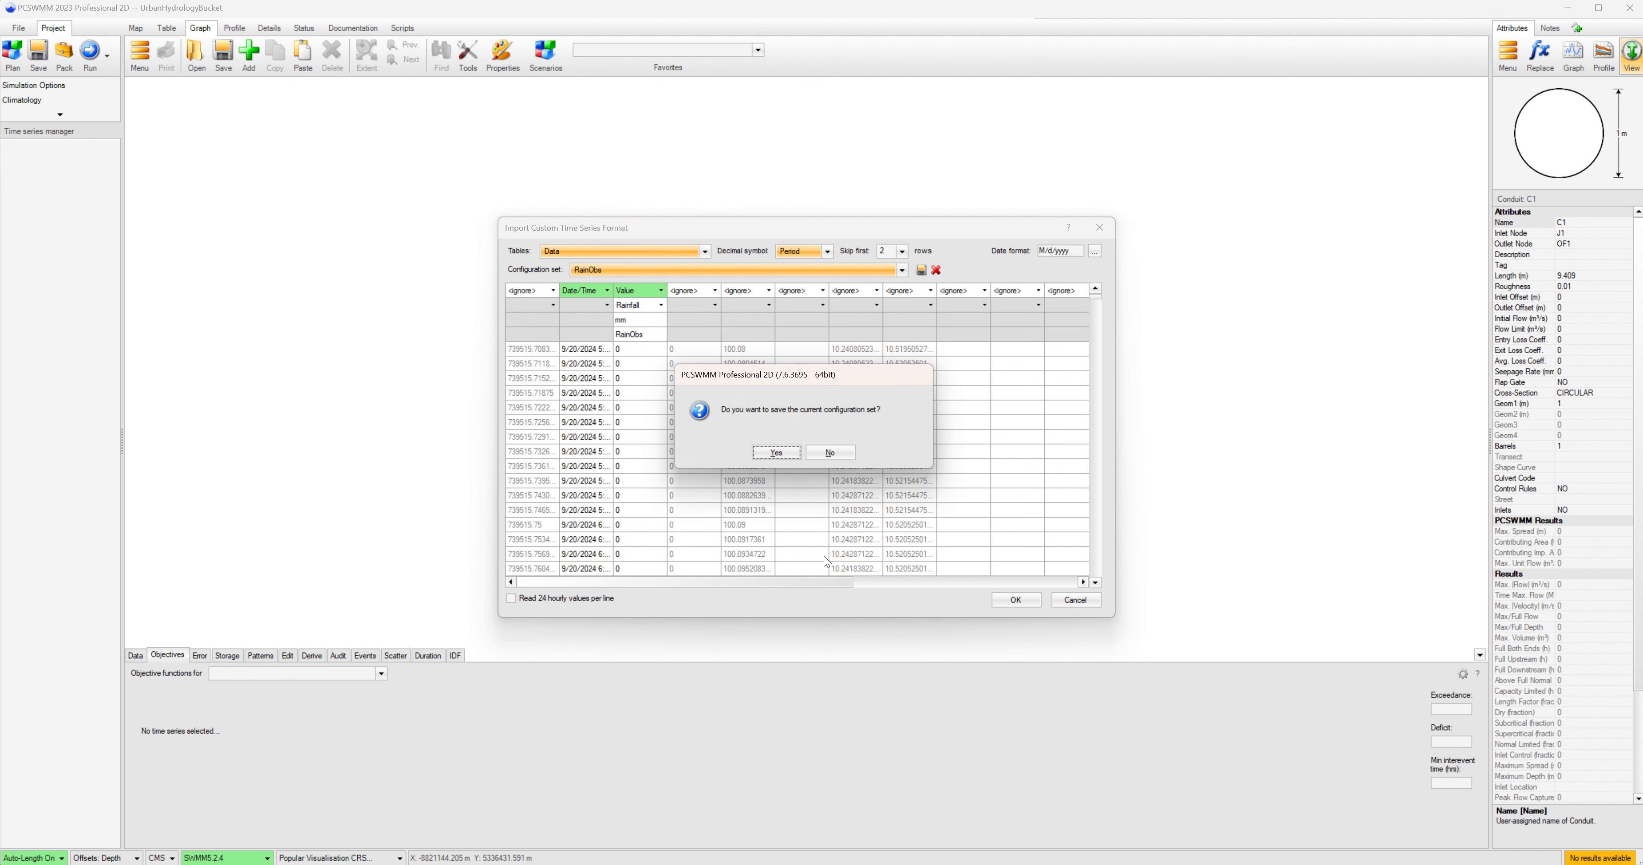
# Save the import configuration set and save the series as Hydrometric Urban Hydrology Data_final.
pyautogui.click(776, 452)
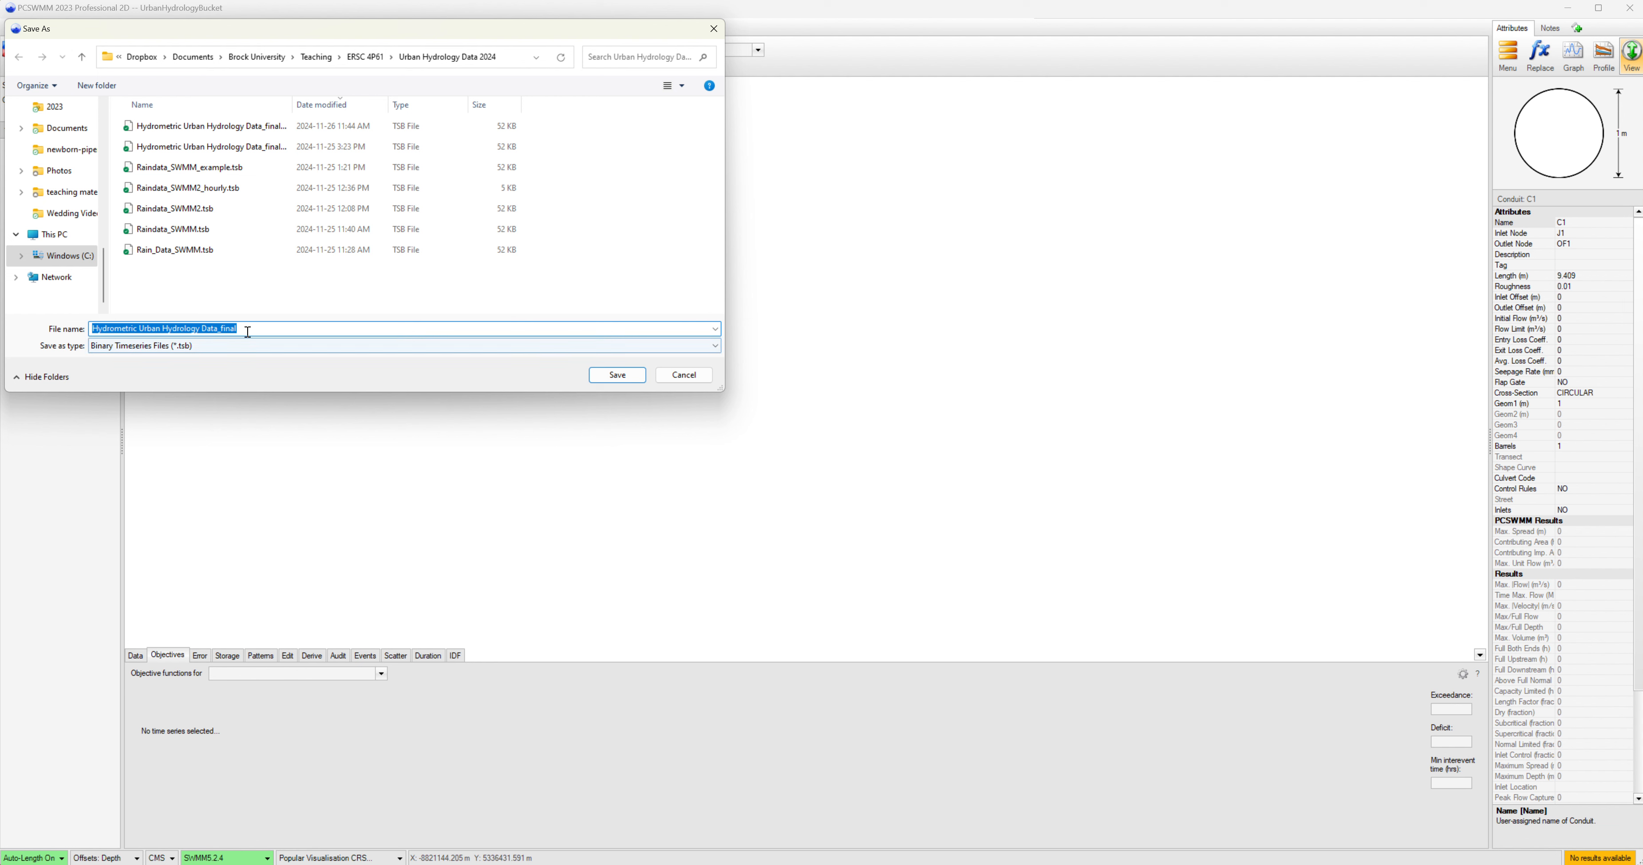
pyautogui.click(615, 375)
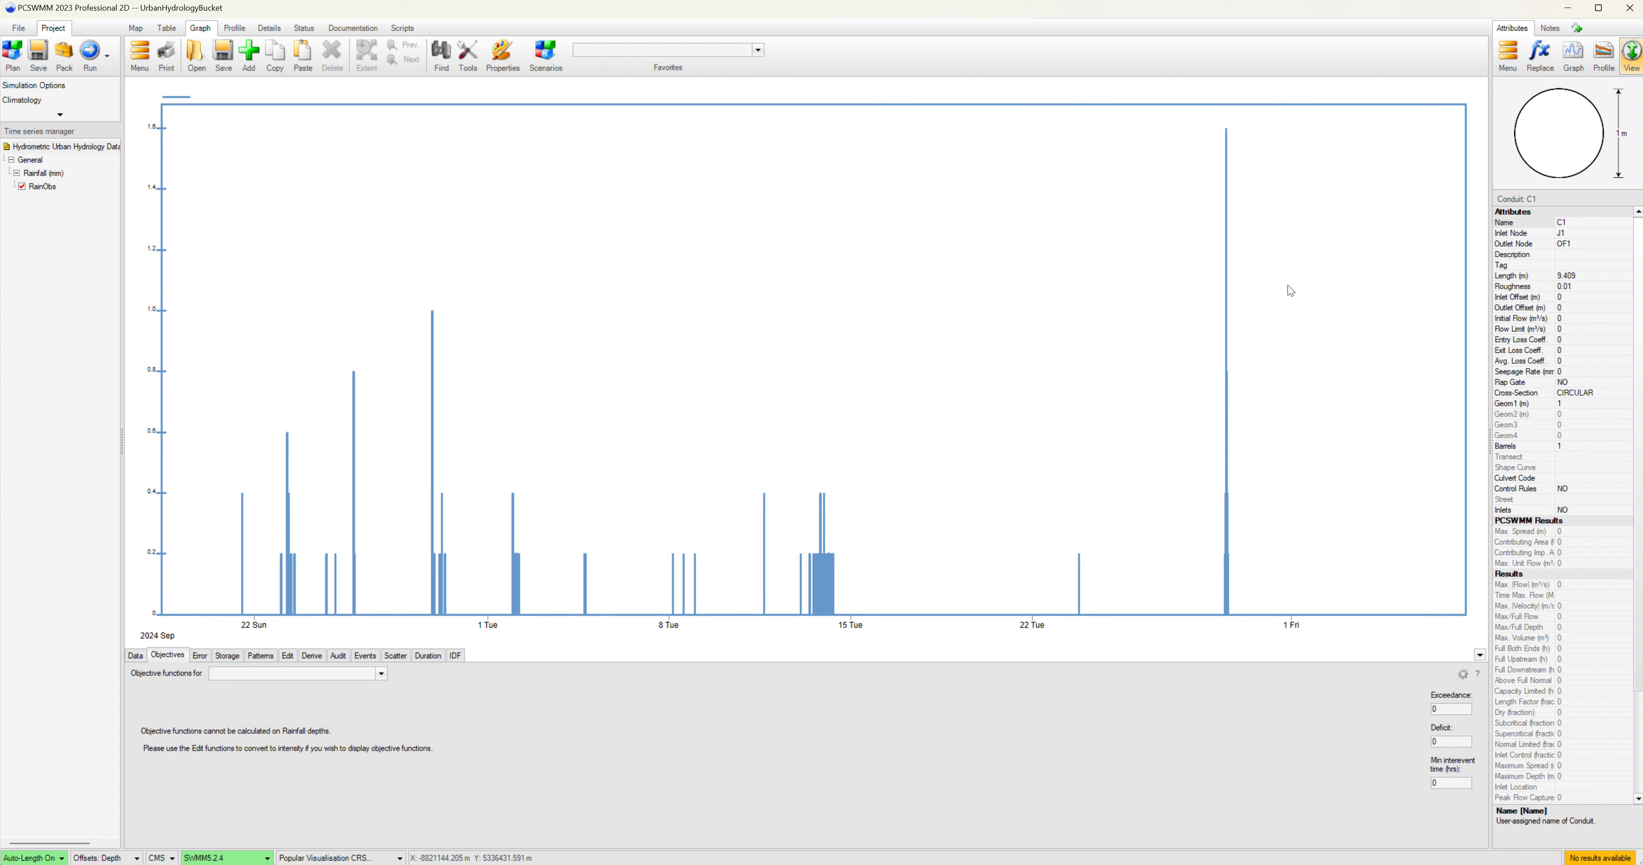
# View the RainObs Rainfall (mm) values in the data table below the graph.
pyautogui.click(98, 150)
pyautogui.click(136, 656)
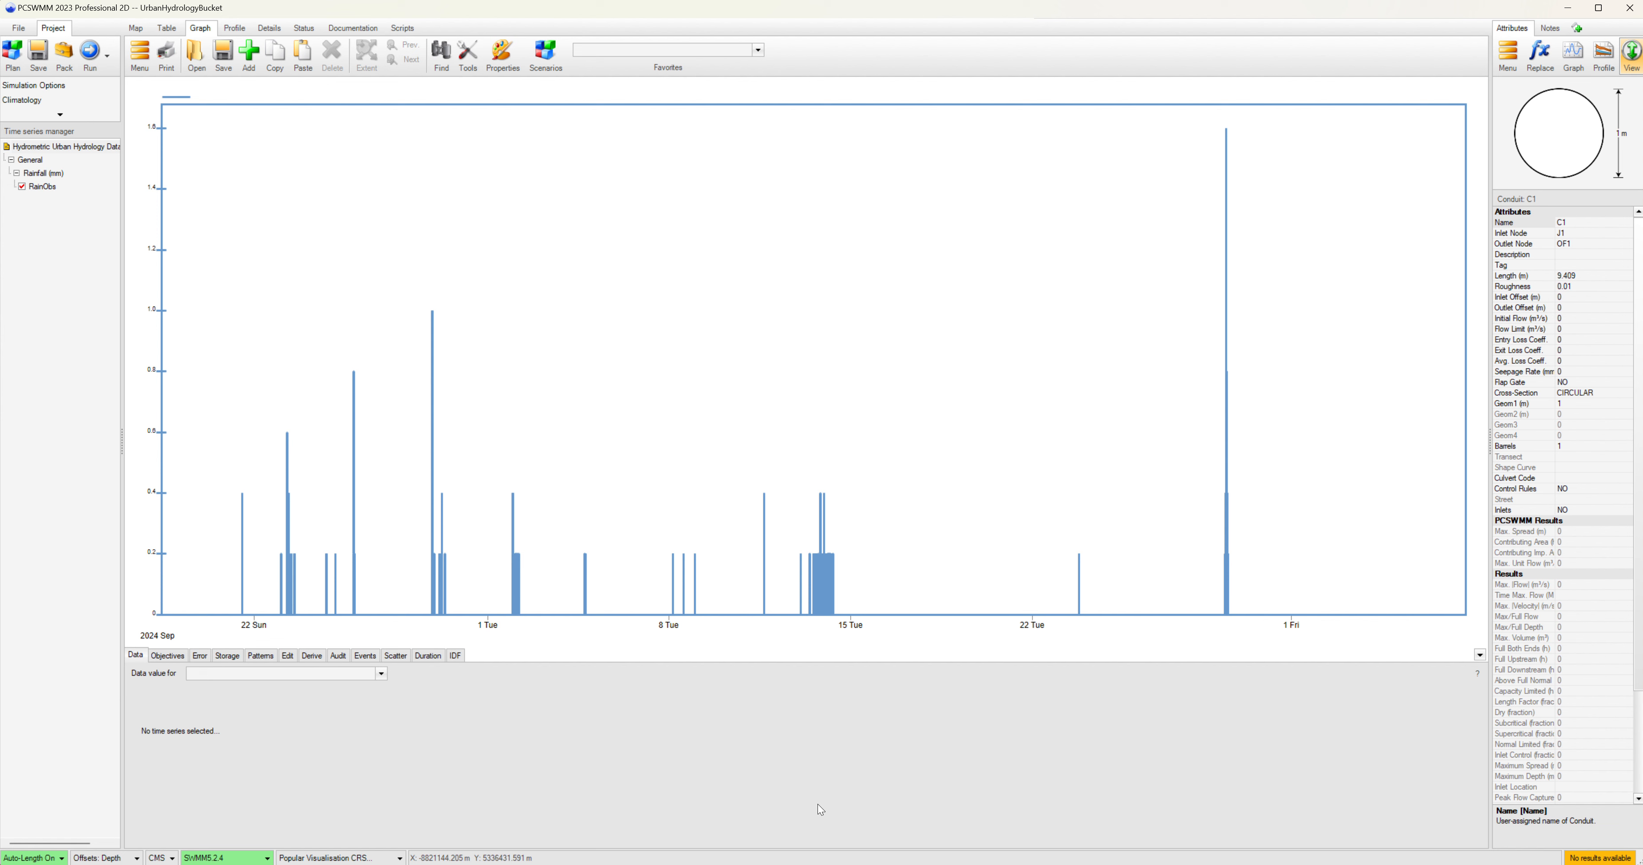
pyautogui.click(1478, 656)
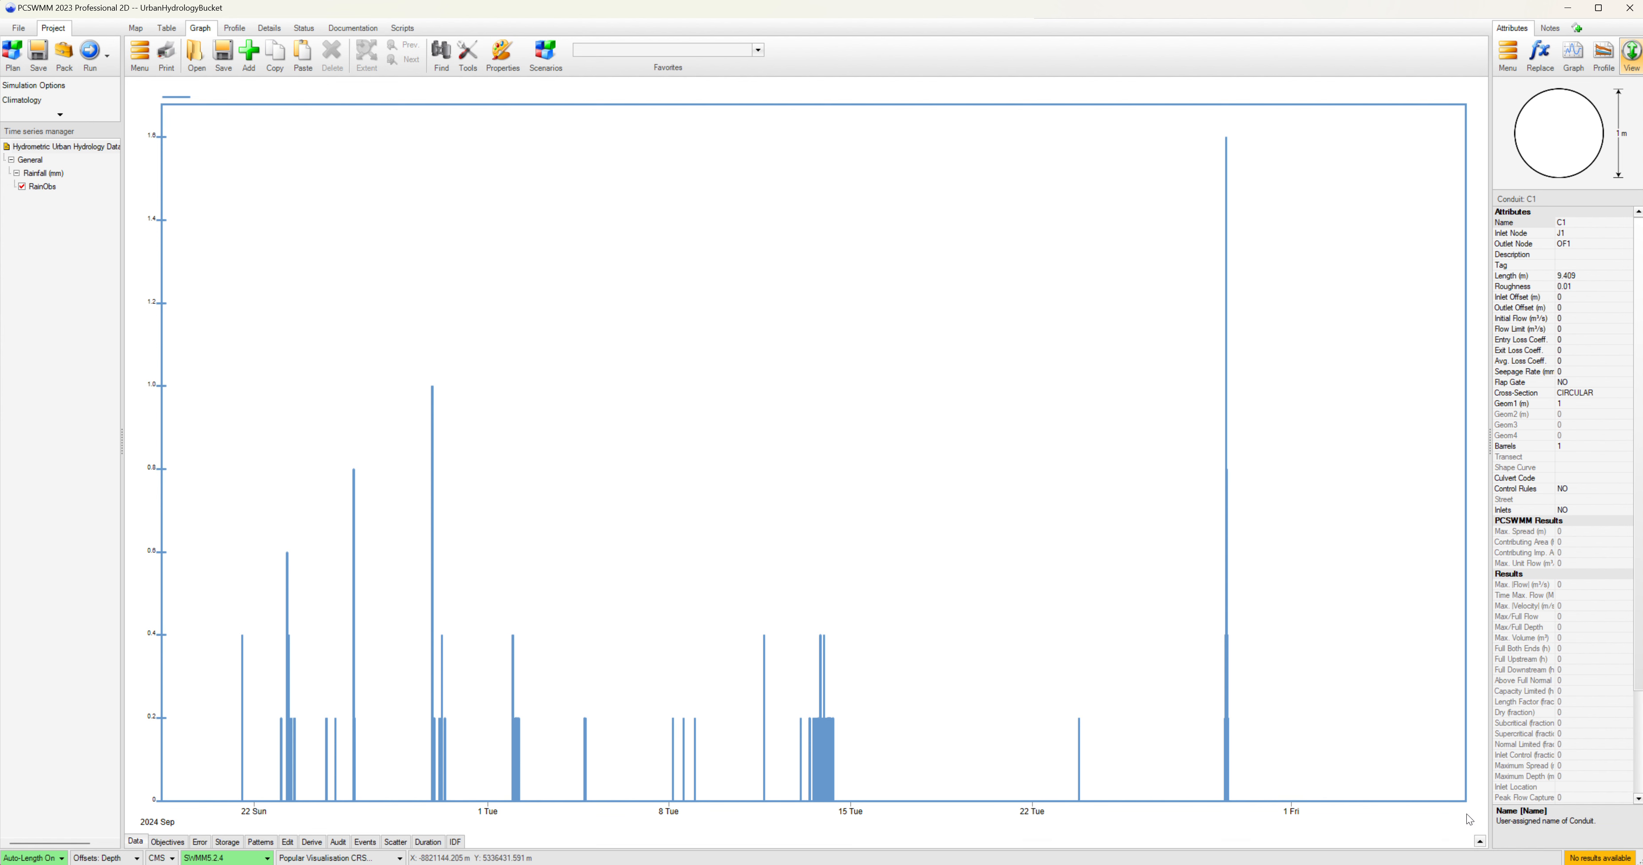
pyautogui.click(1480, 841)
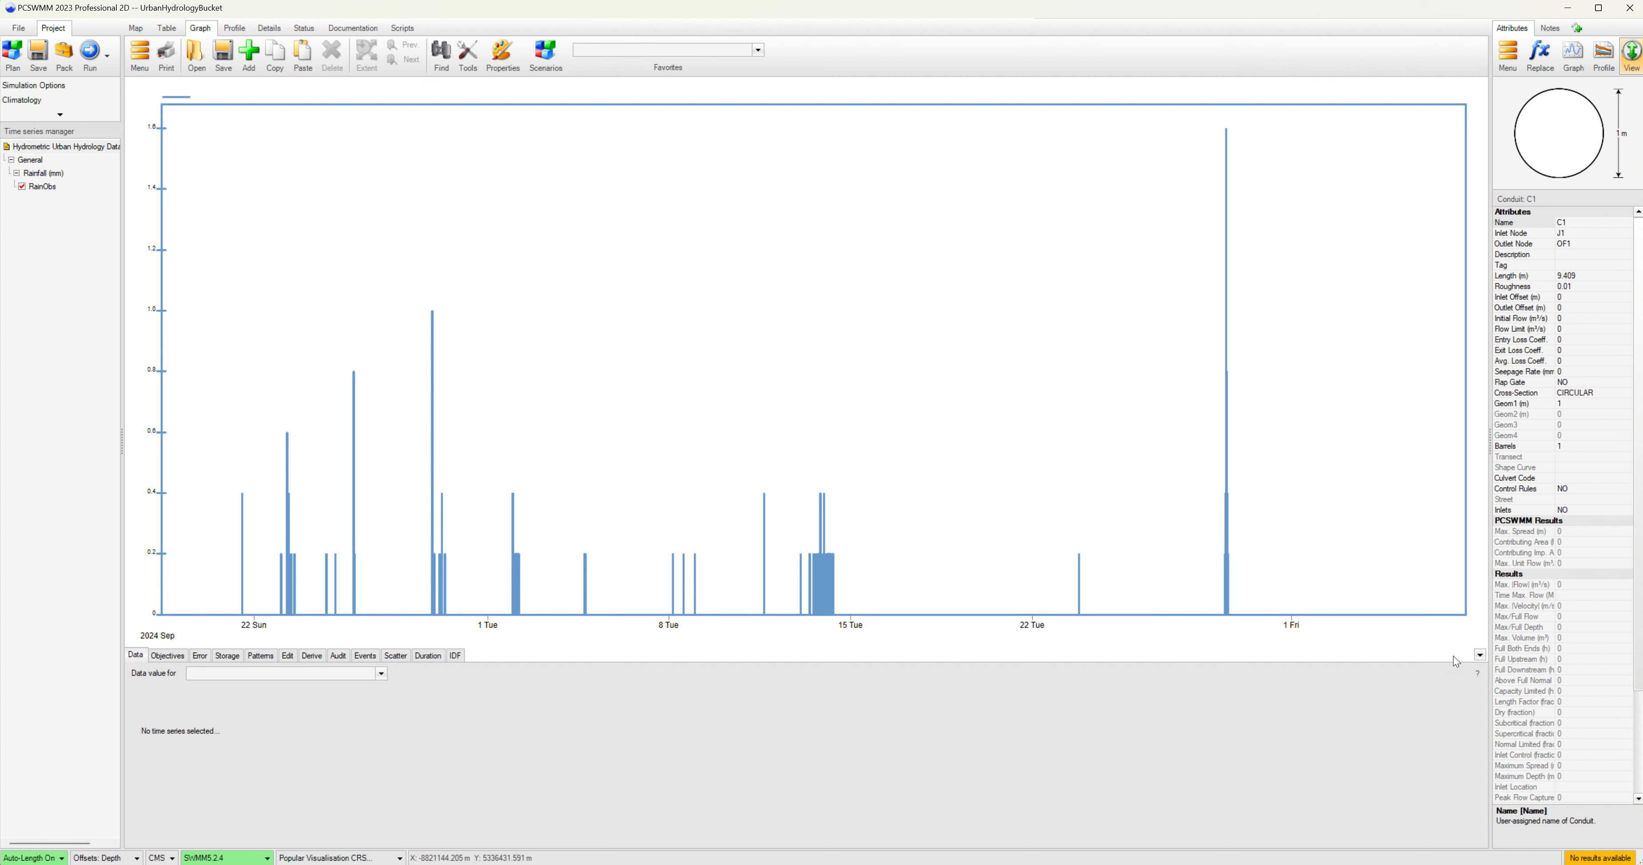
pyautogui.click(199, 675)
pyautogui.click(201, 687)
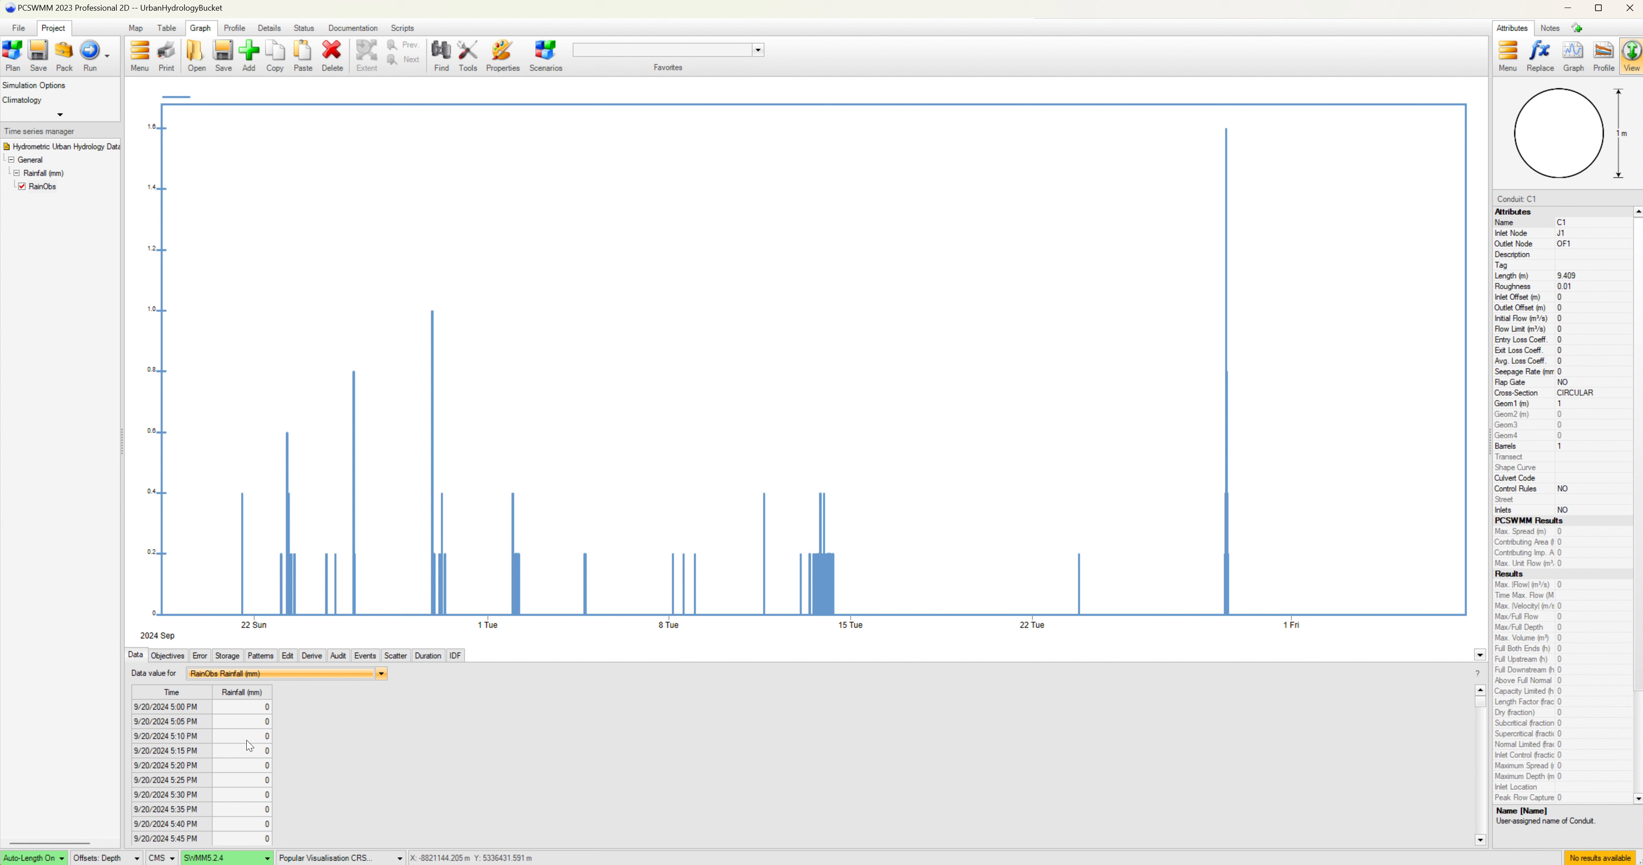
pyautogui.click(168, 657)
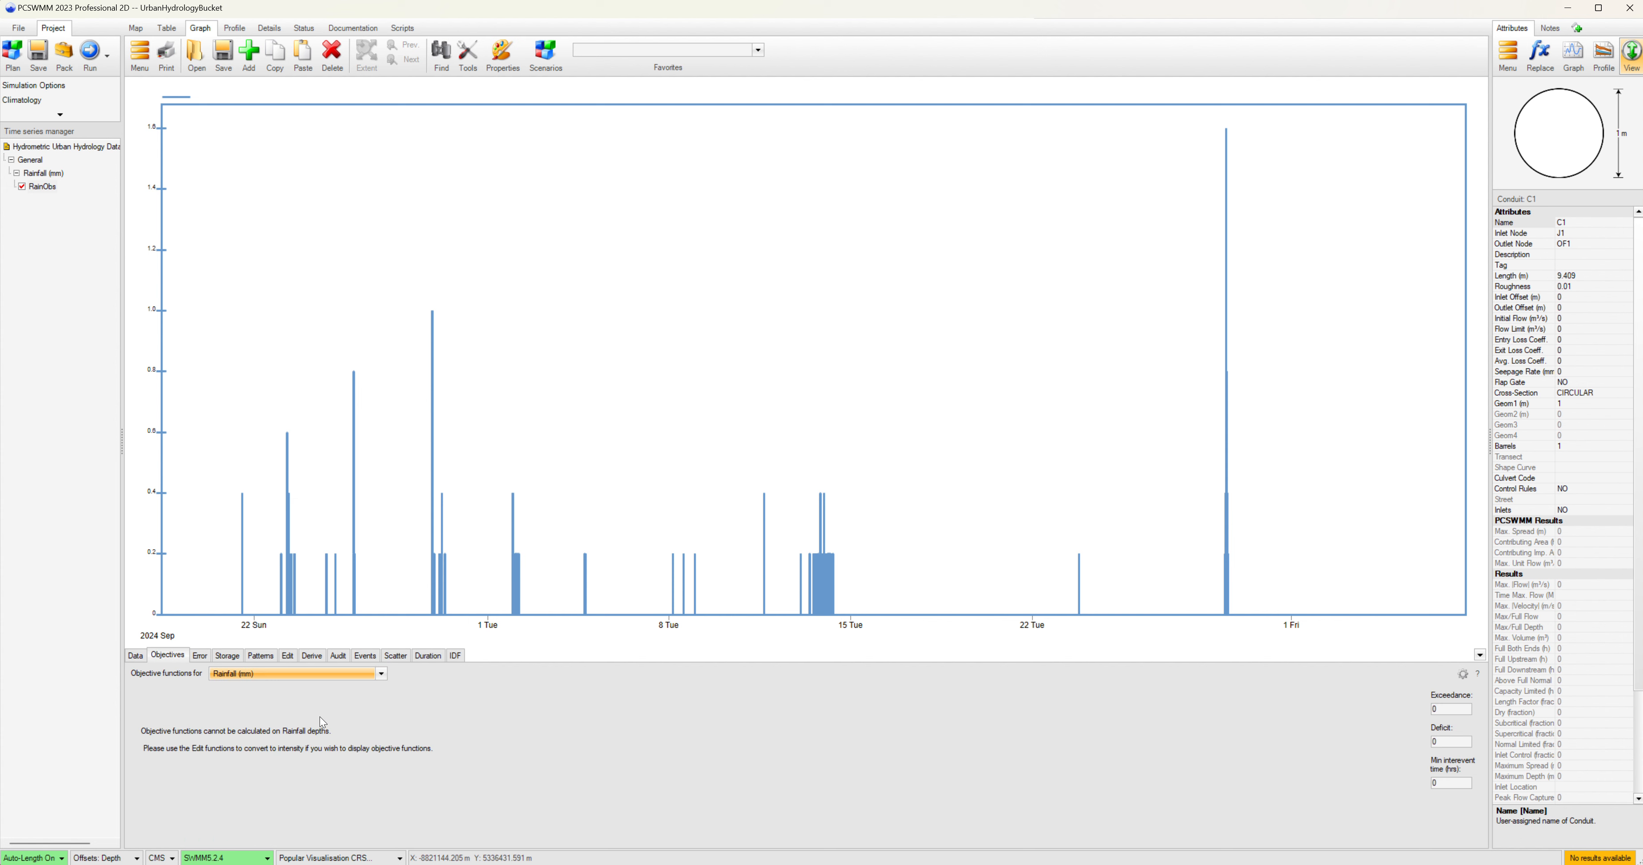
# Convert the RainObs Rainfall (mm) series from rainfall depths to intensities using the Edit Convert function.
pyautogui.click(288, 657)
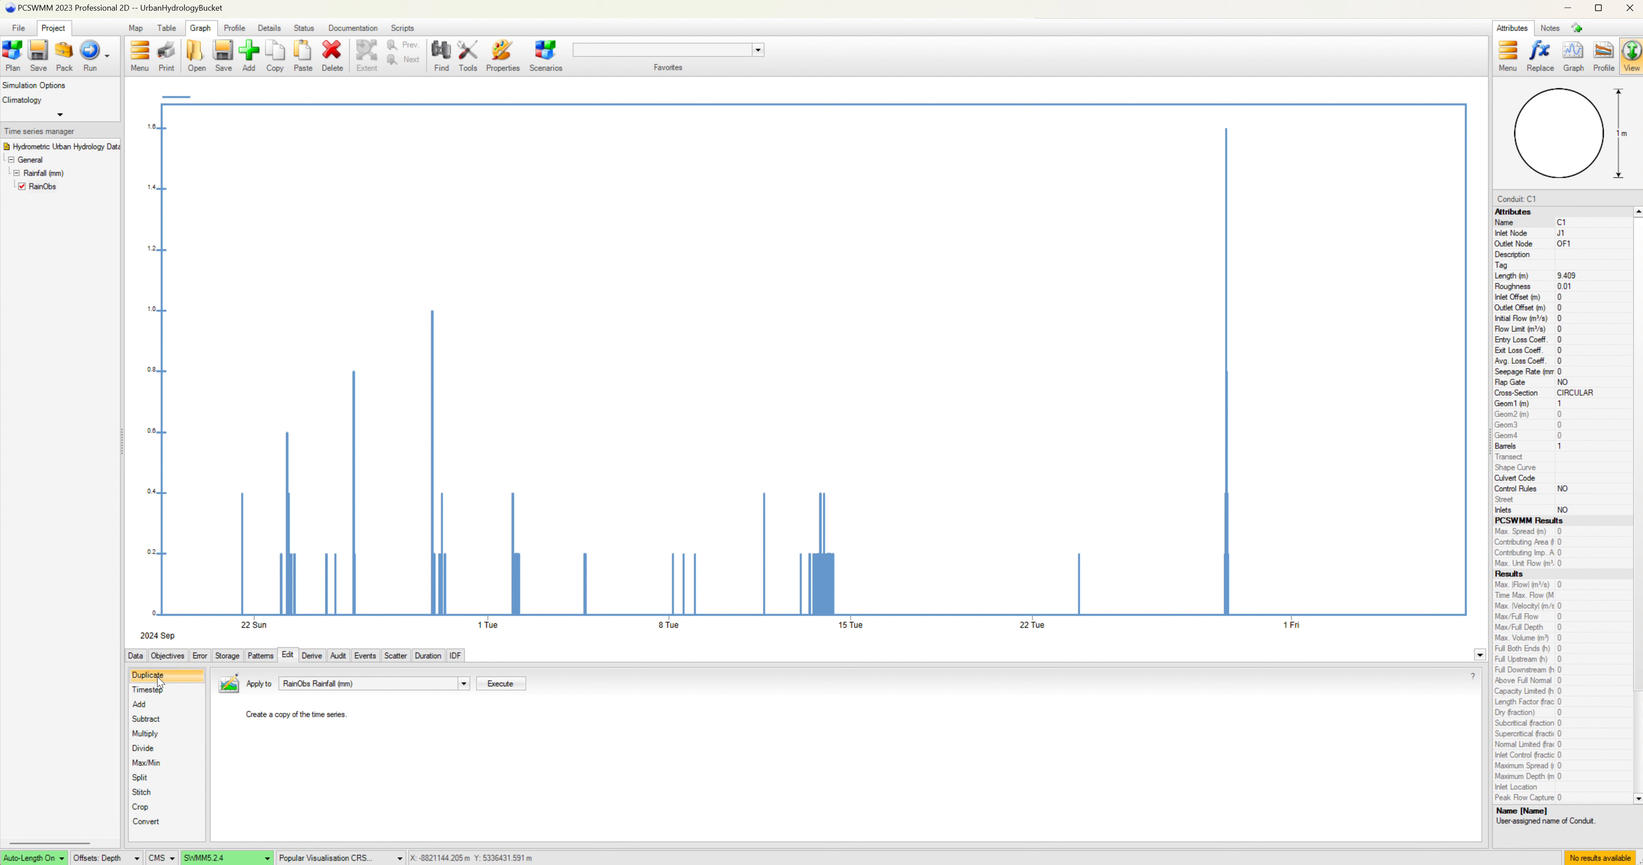
pyautogui.click(152, 823)
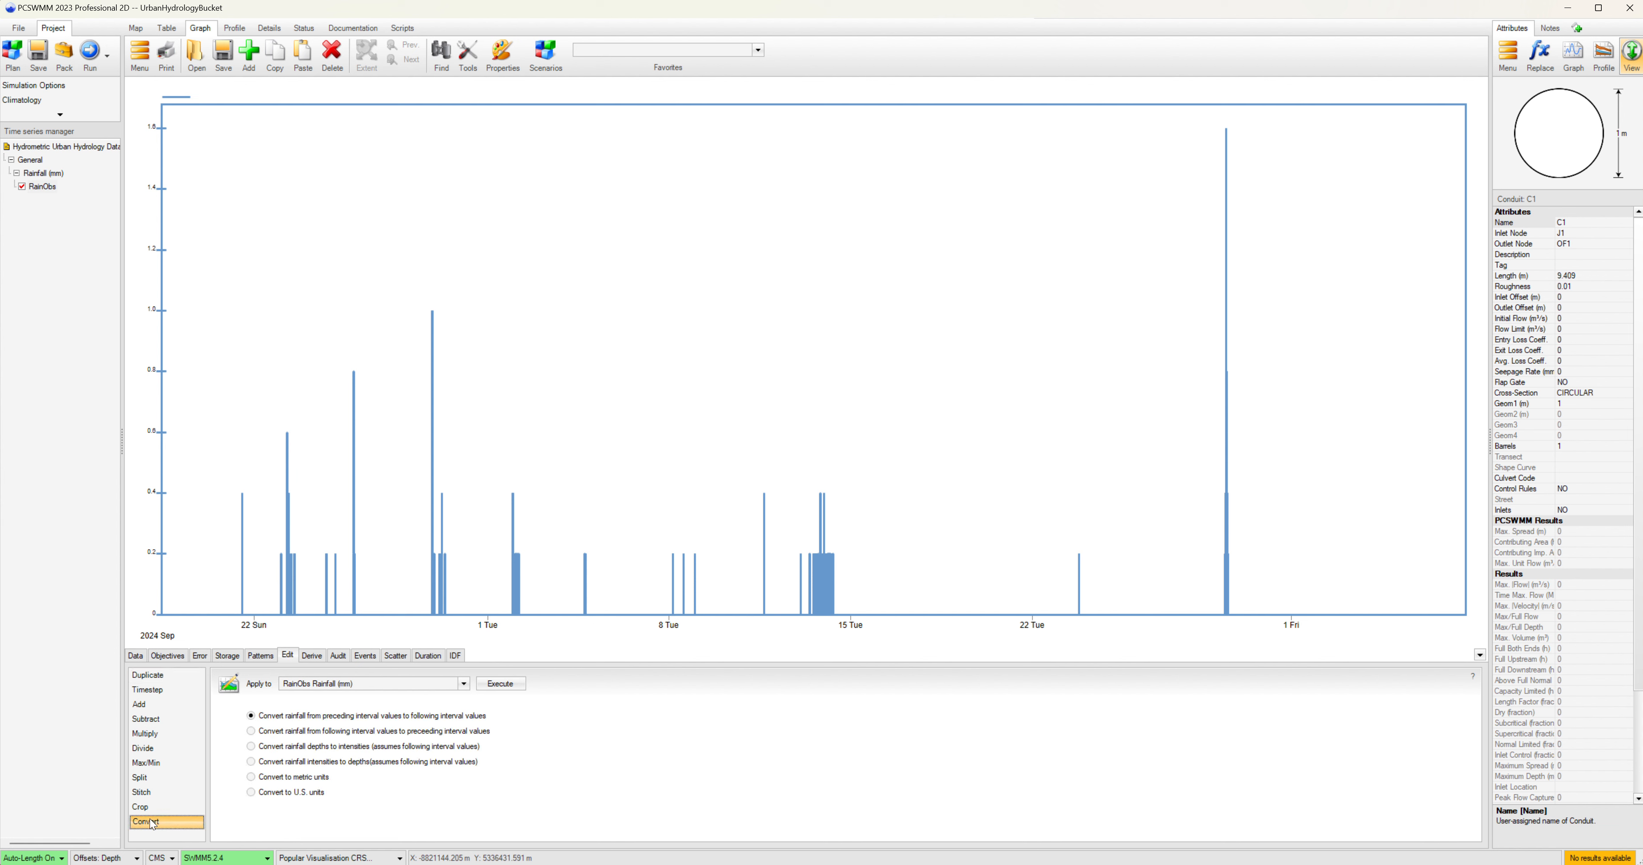
pyautogui.click(285, 750)
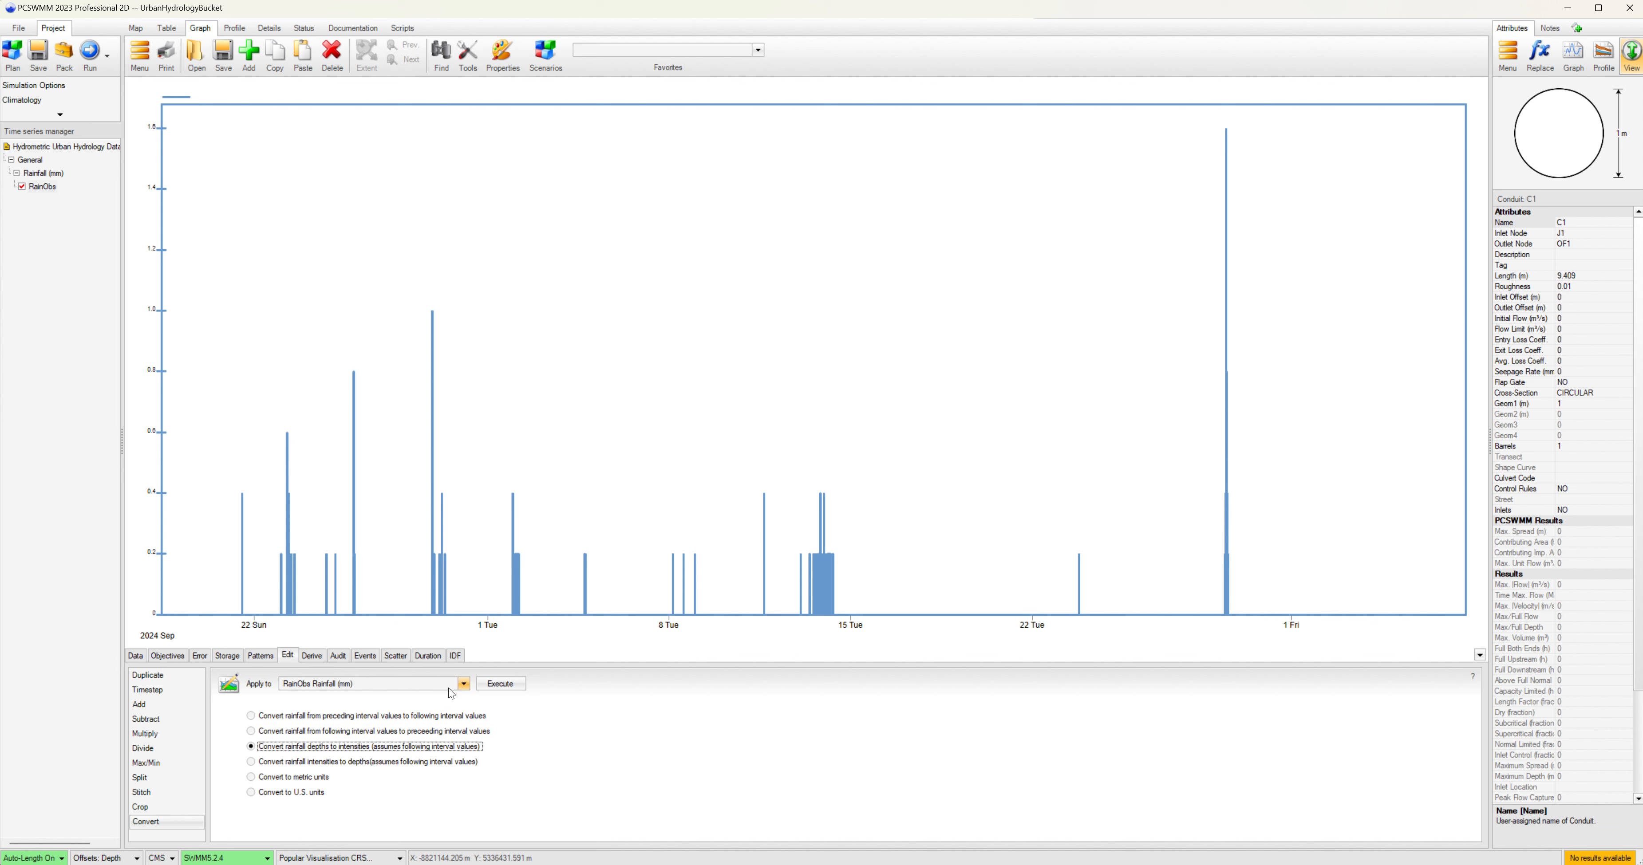
pyautogui.click(463, 685)
pyautogui.click(320, 713)
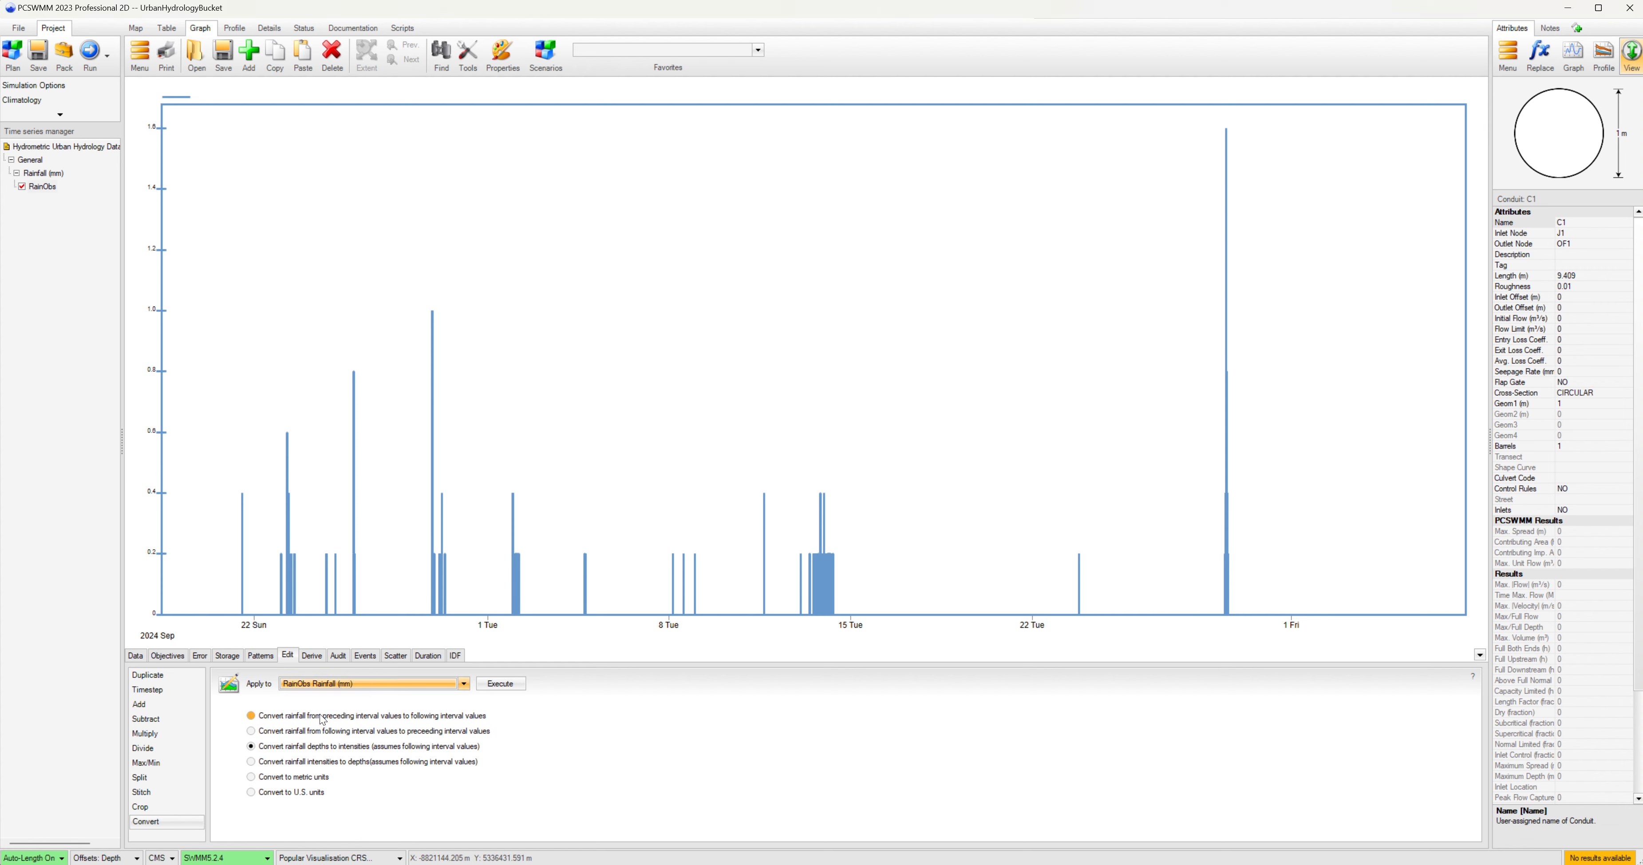
pyautogui.click(500, 684)
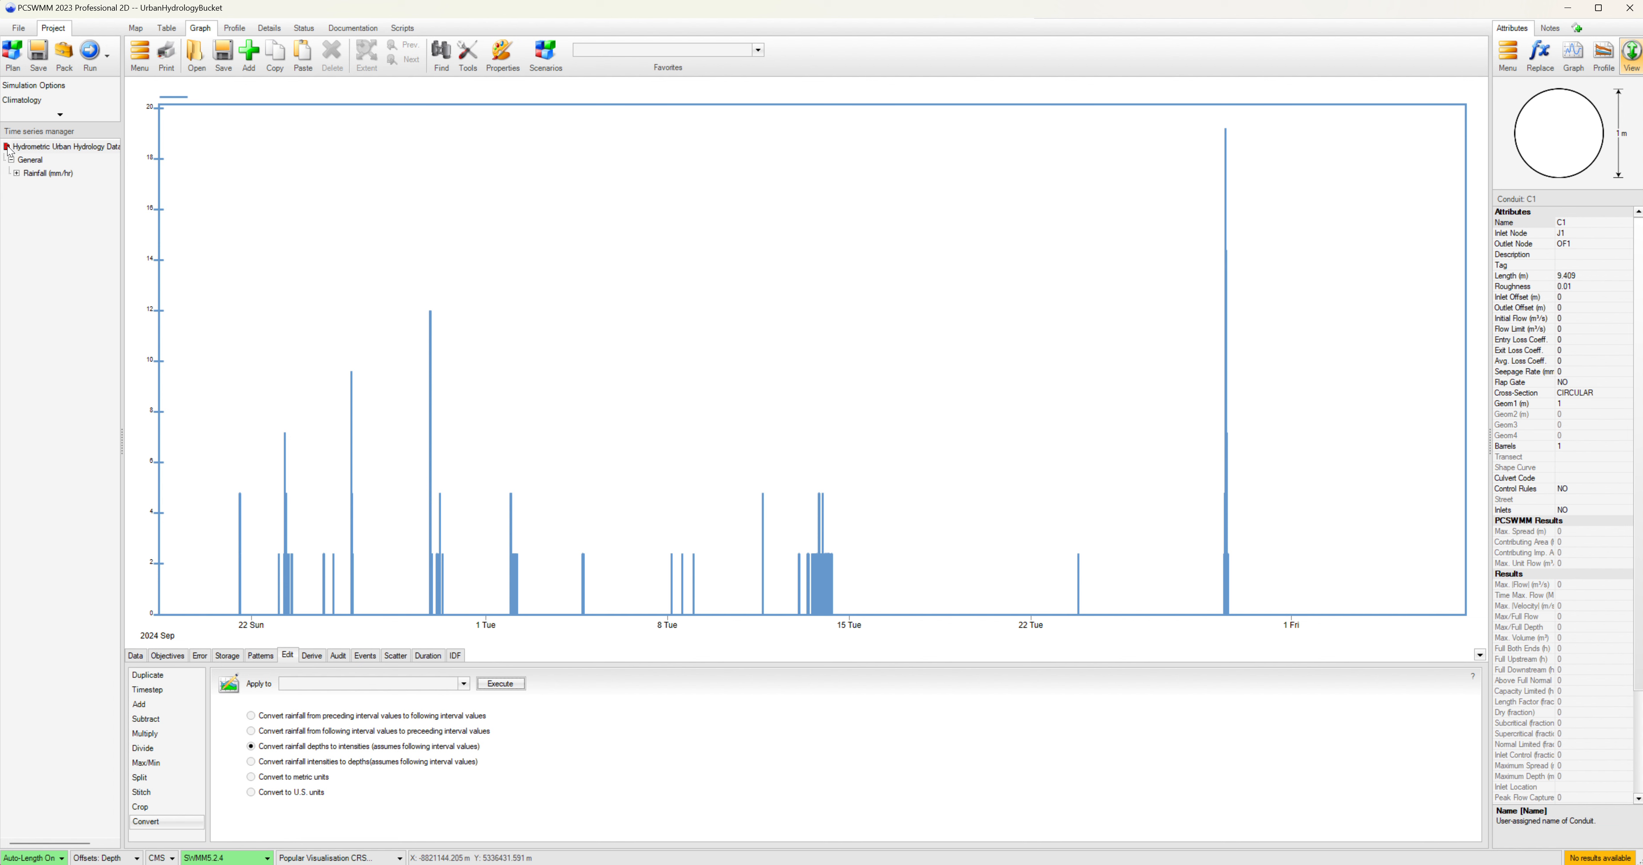
# Save the converted time series file and add it to the Time Series Editor.
pyautogui.click(223, 57)
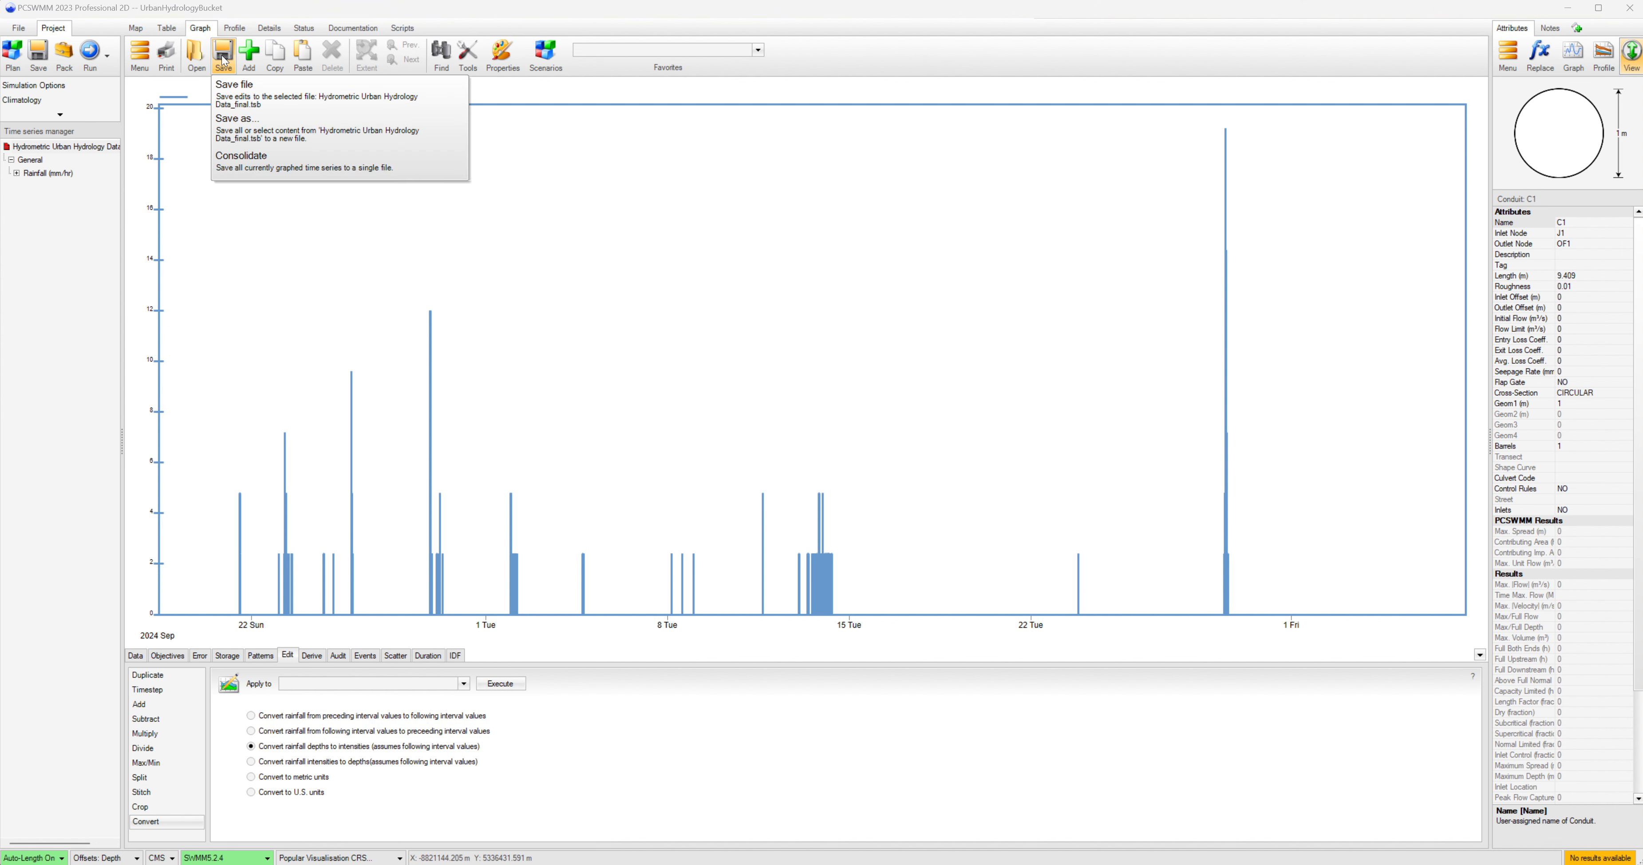
pyautogui.click(235, 90)
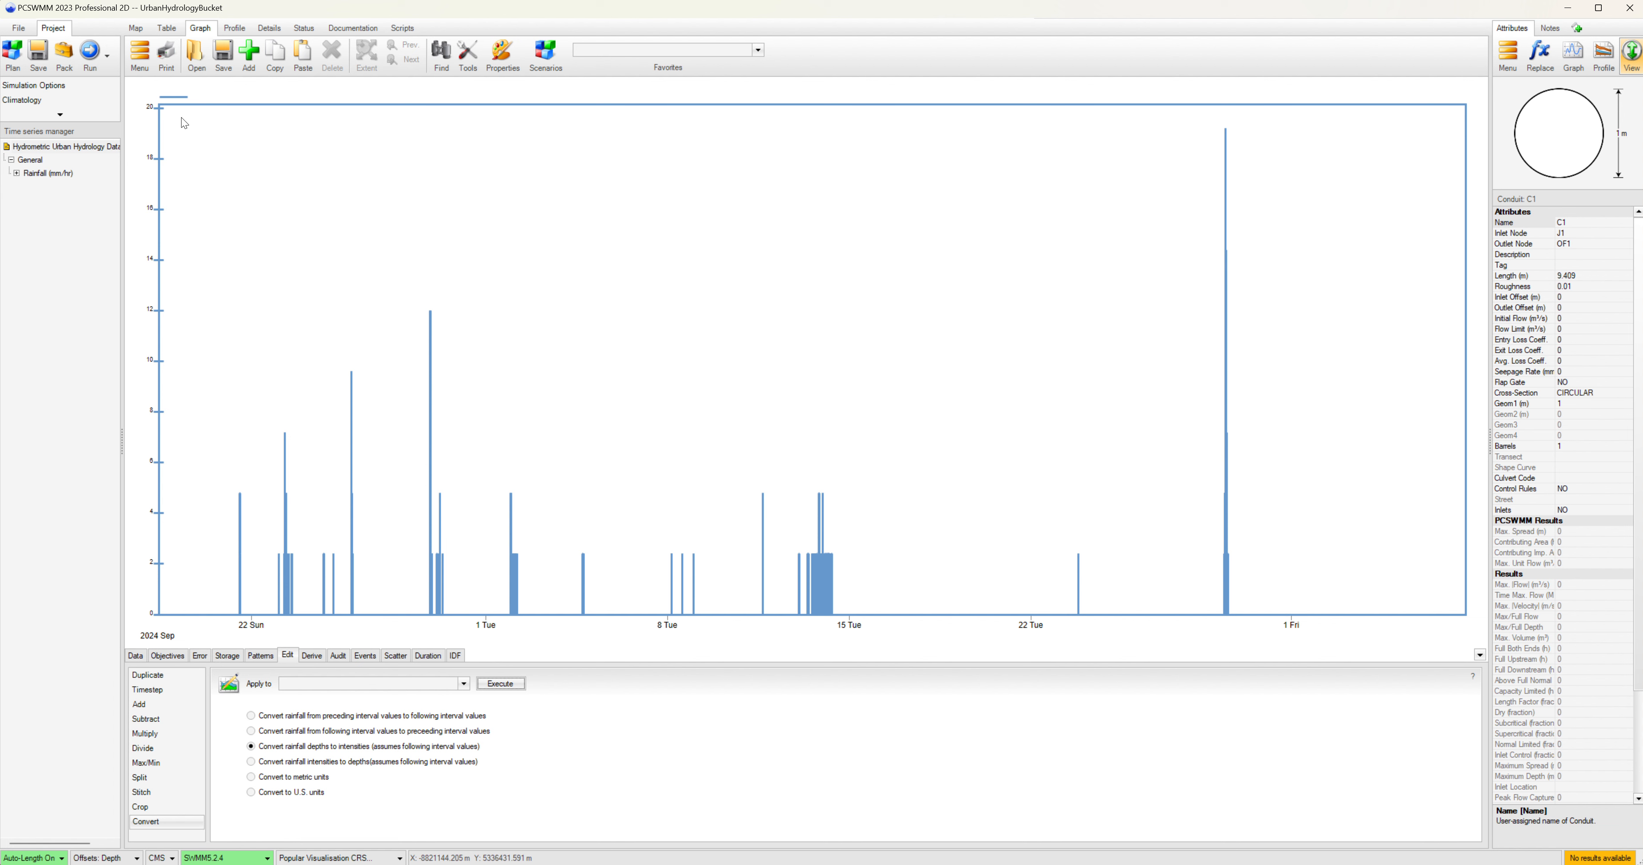
pyautogui.click(146, 66)
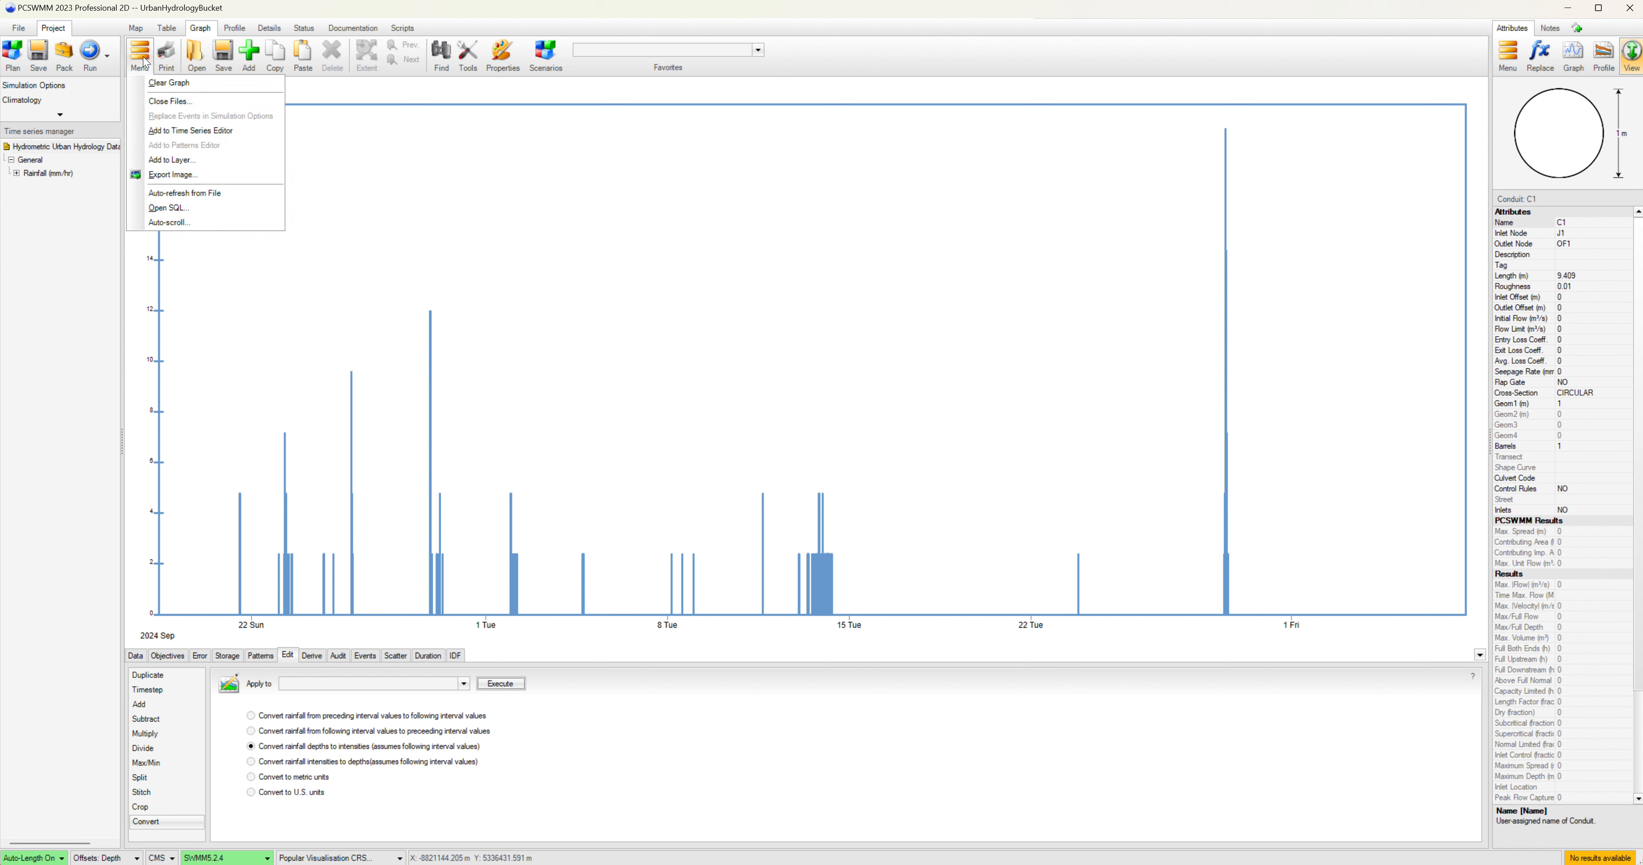
pyautogui.click(198, 130)
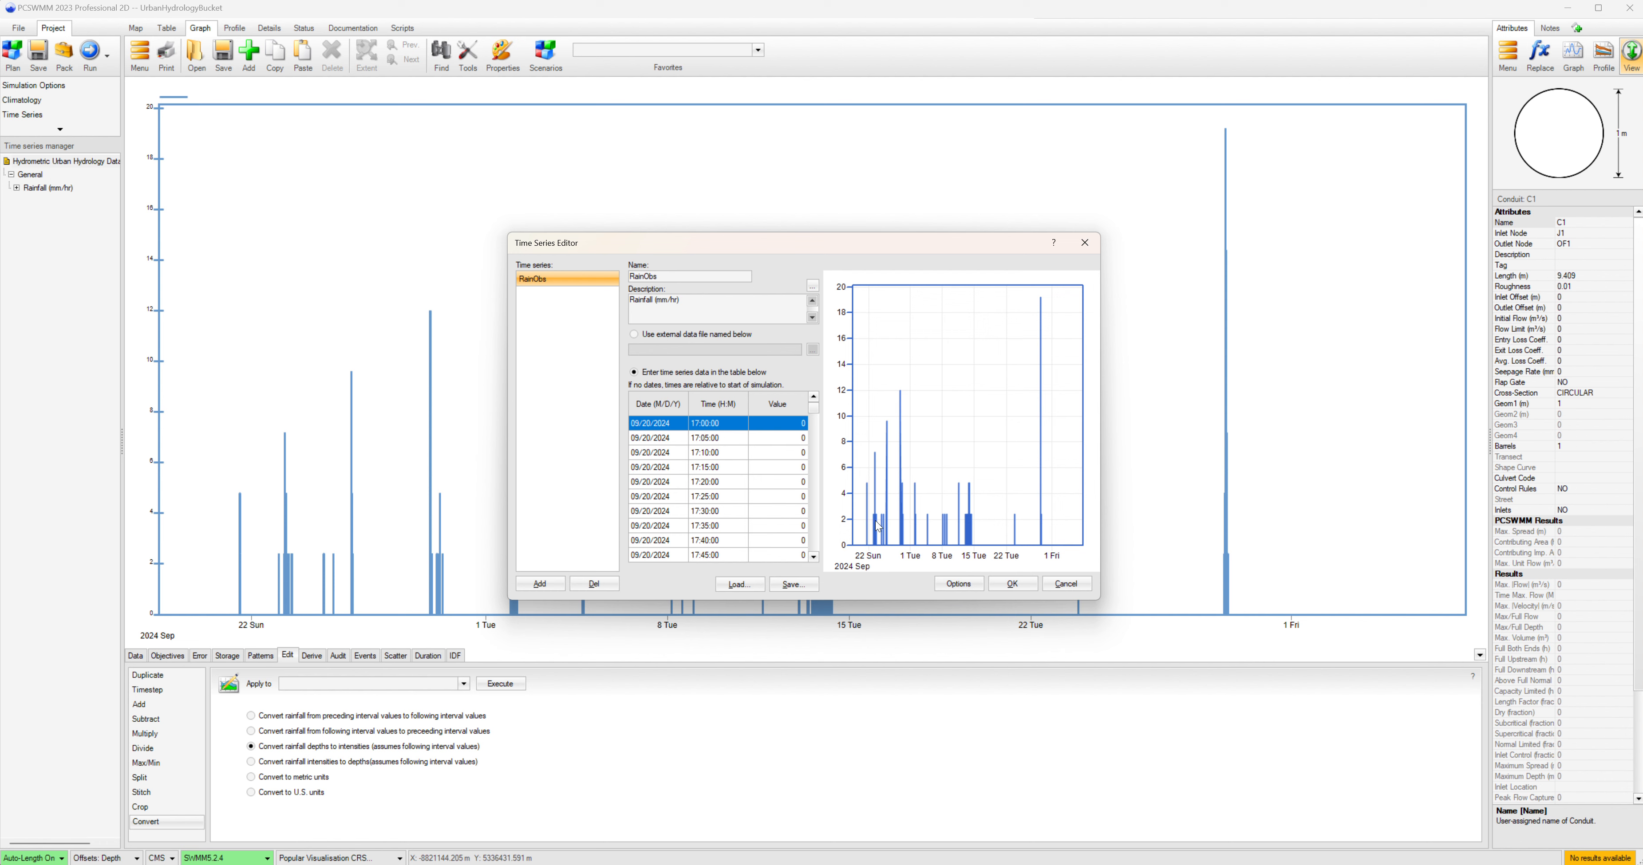
# Create a rain gage from the RainObs series using the Intensity rain format.
pyautogui.click(950, 584)
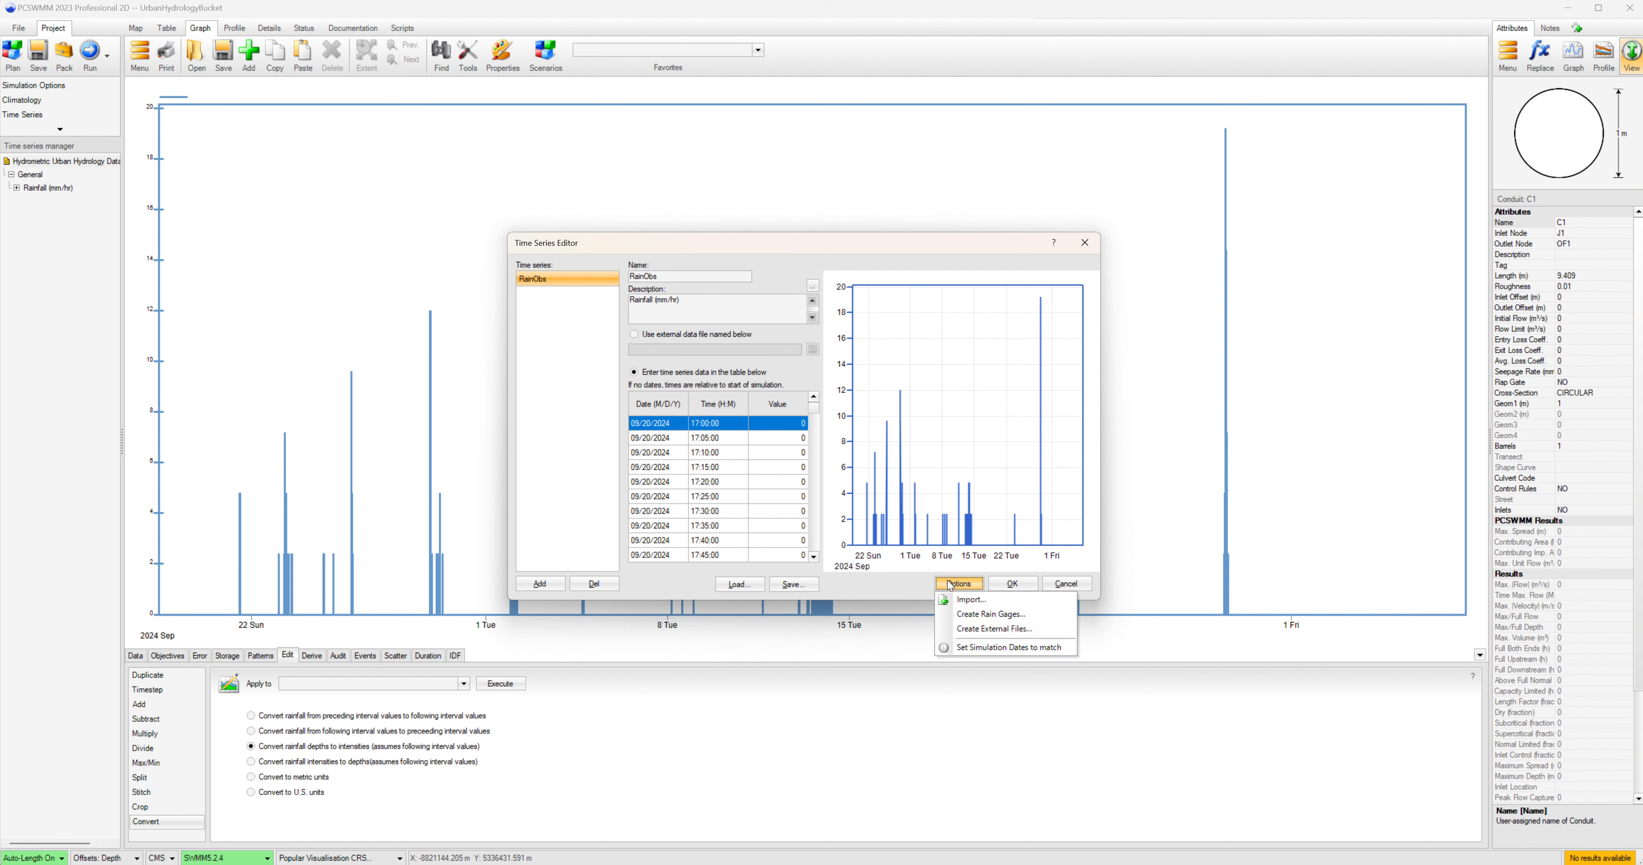
pyautogui.click(979, 615)
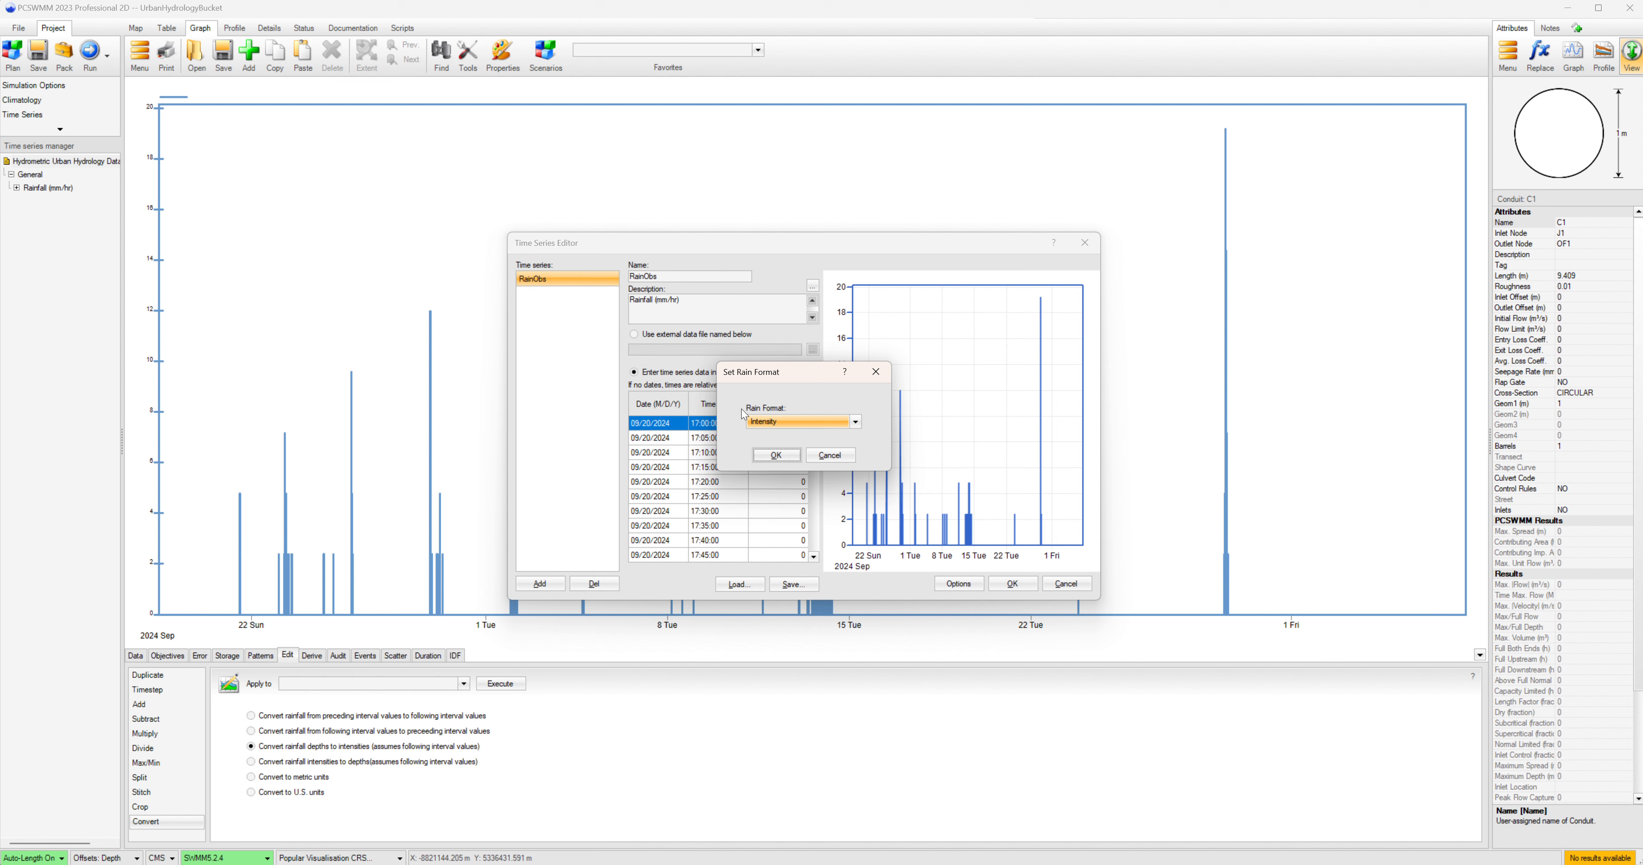
pyautogui.click(779, 456)
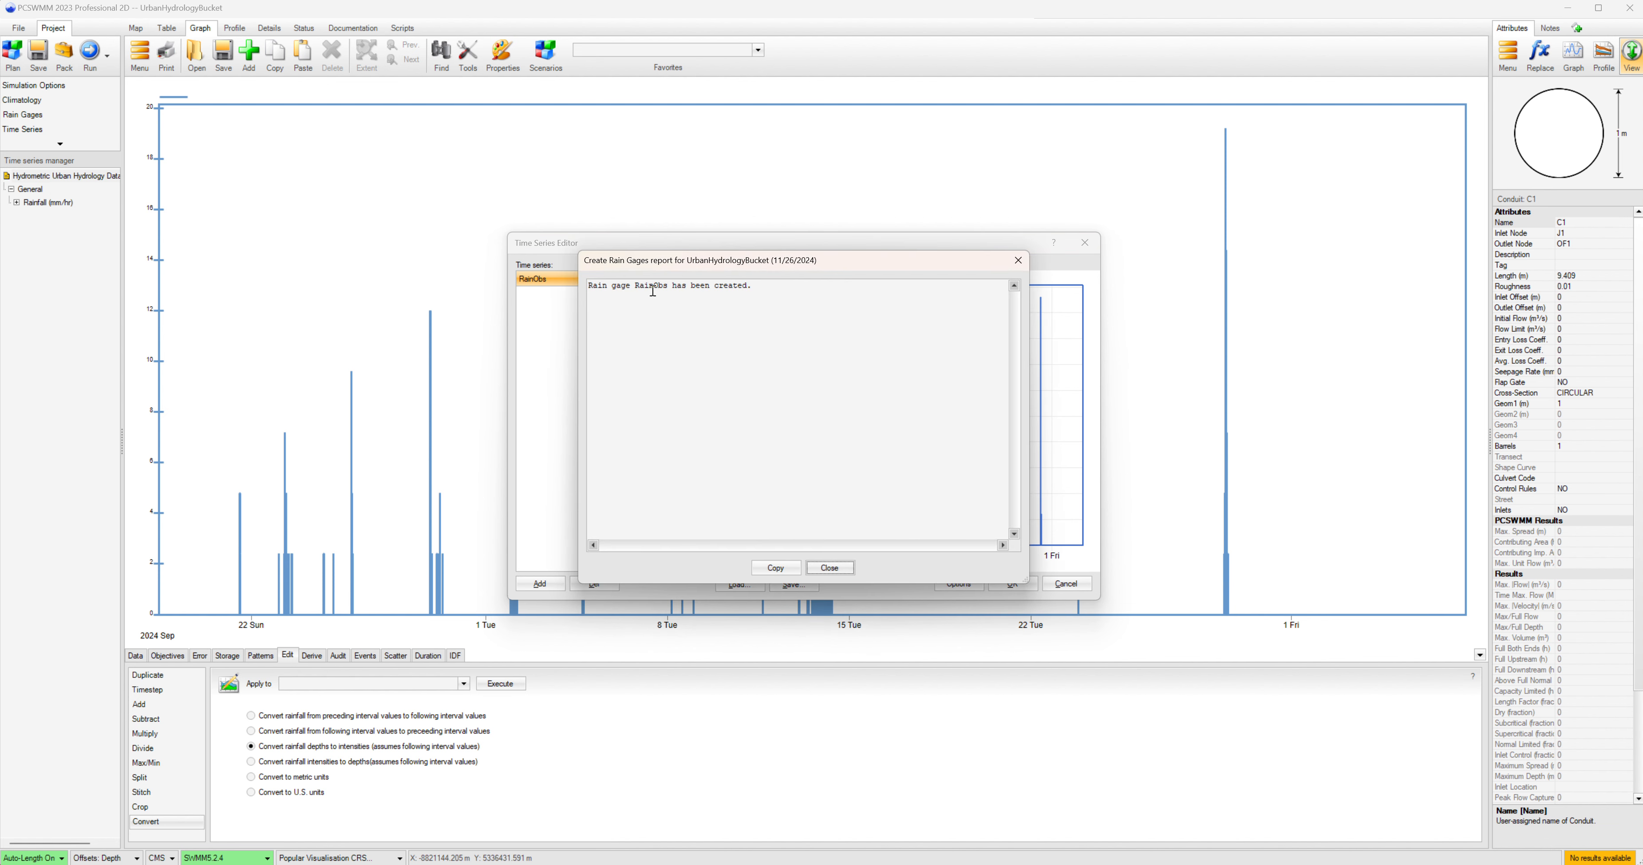
pyautogui.click(829, 567)
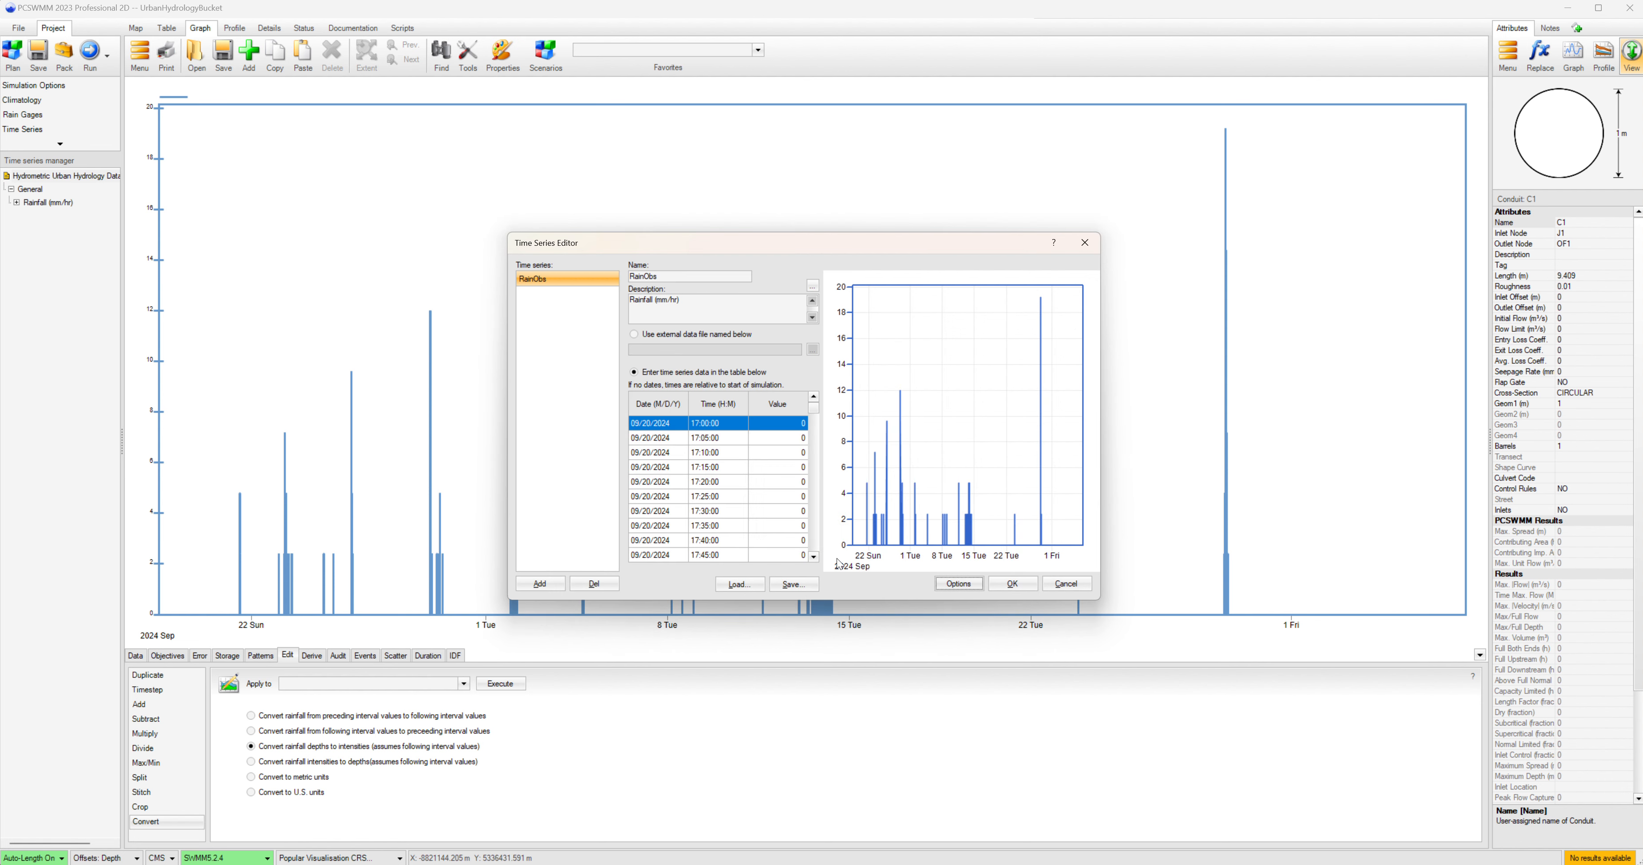
# Set the simulation's start analysis date to 09/20/2024 with a start time of 17:00:00.
pyautogui.click(1012, 583)
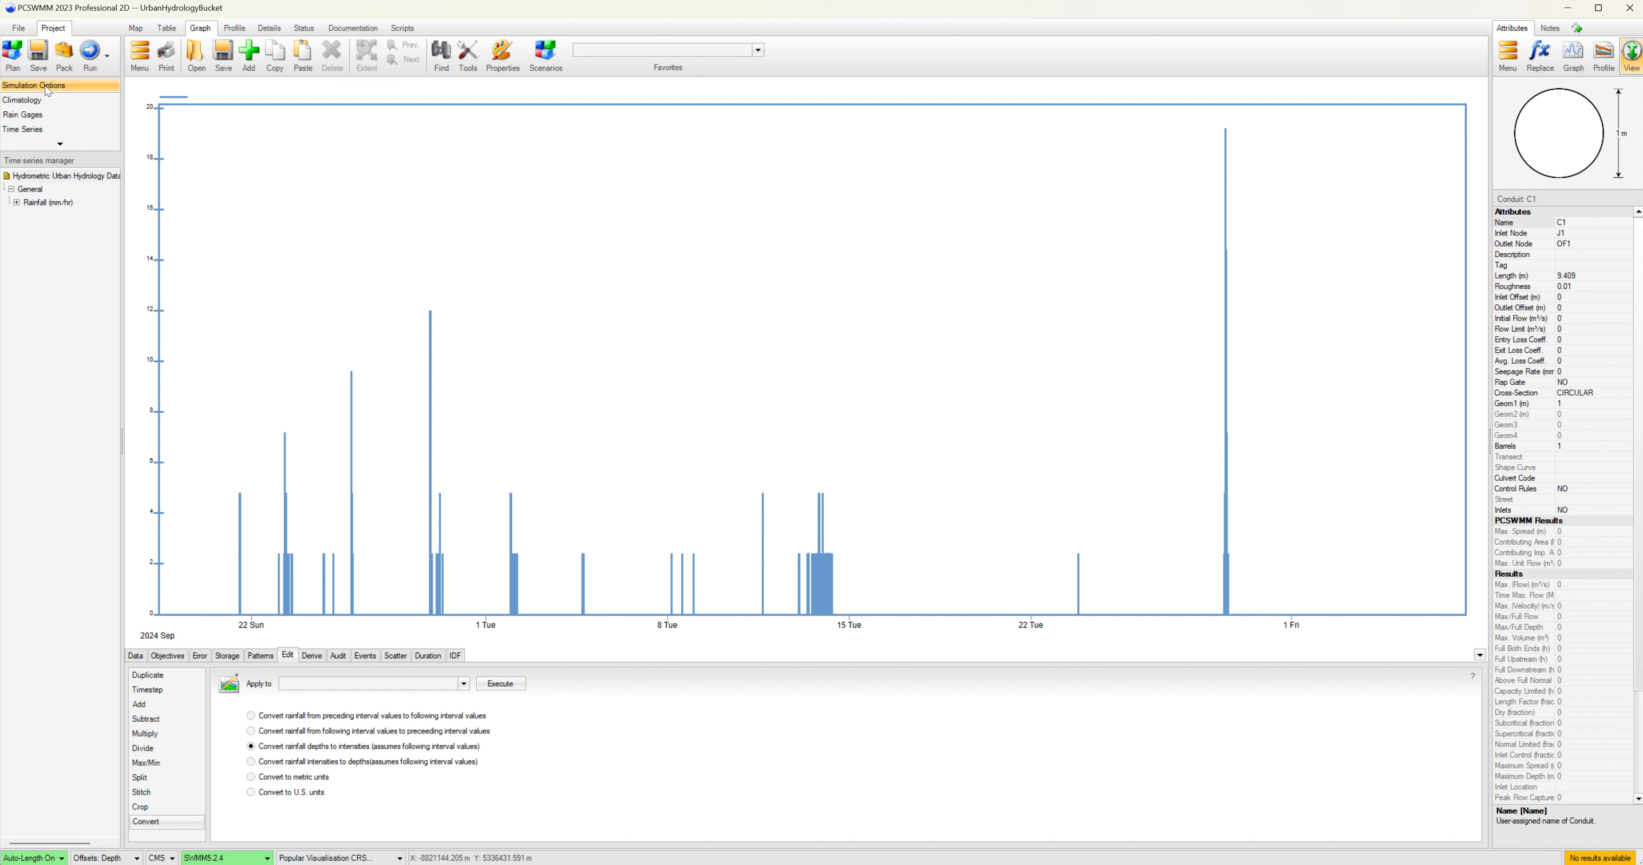
pyautogui.click(47, 90)
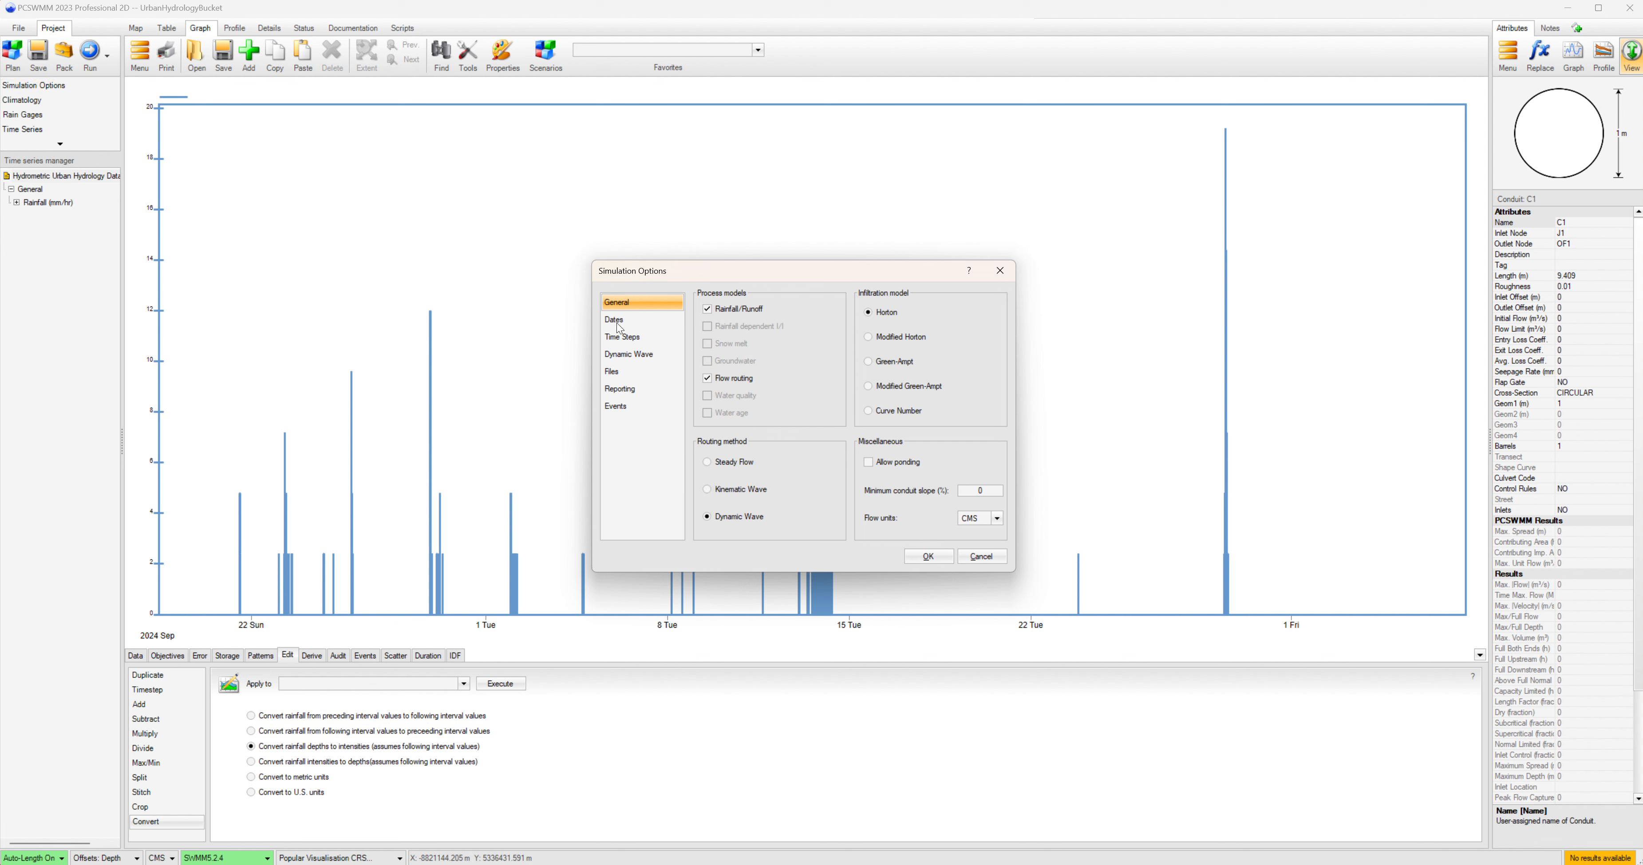
pyautogui.click(615, 321)
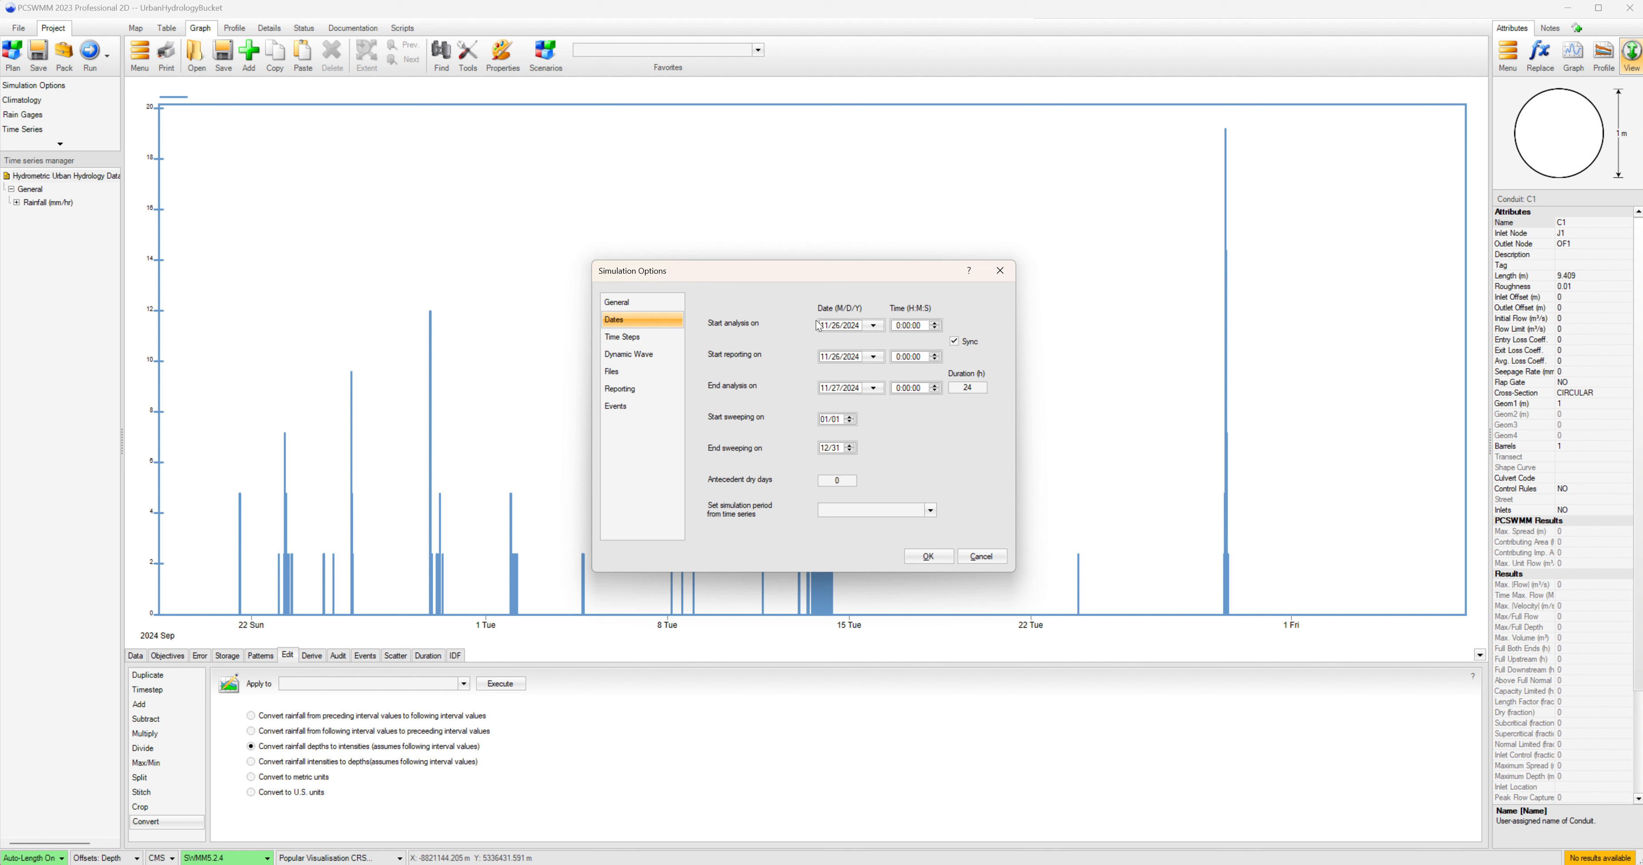
pyautogui.click(873, 325)
pyautogui.click(826, 344)
pyautogui.click(826, 345)
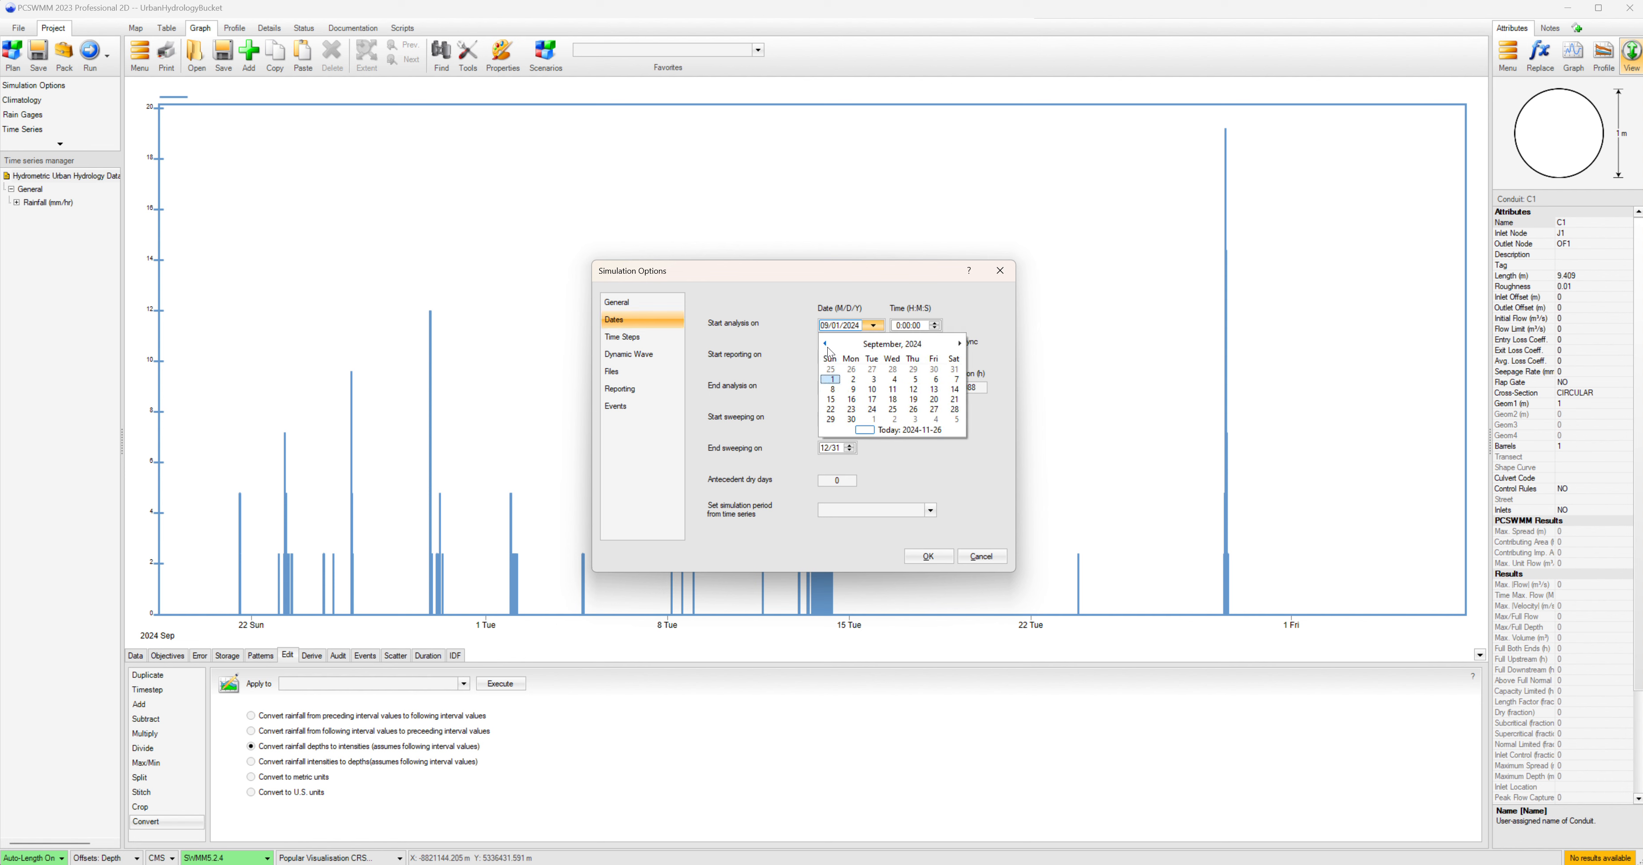
pyautogui.click(934, 399)
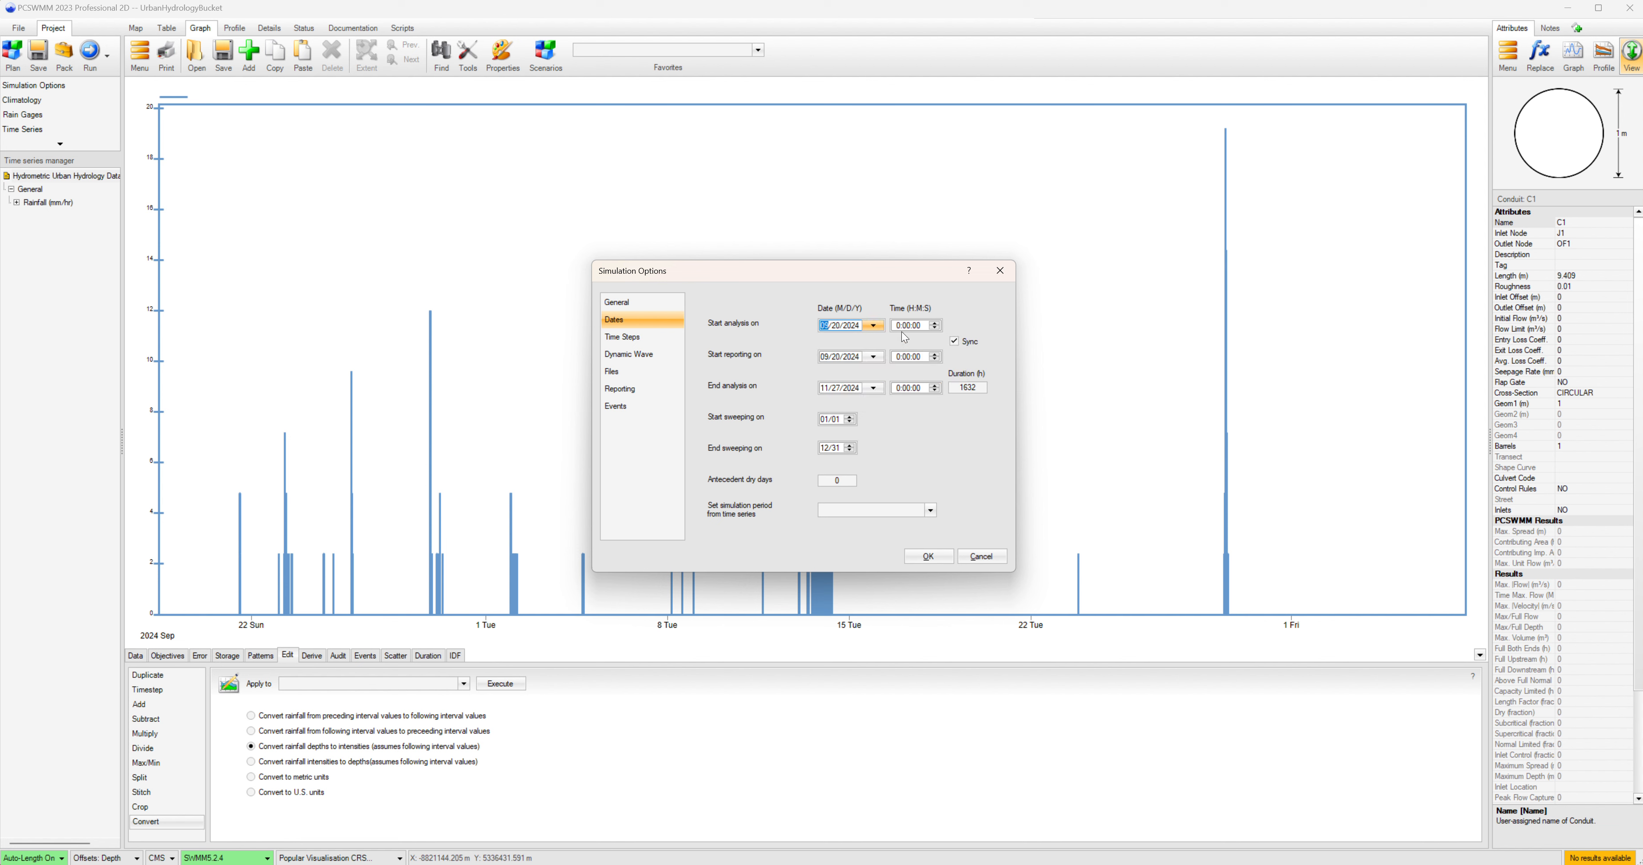
pyautogui.click(897, 326)
# Set the end analysis date to 11/05/2024 at 10:00 and apply the simulation options.
pyautogui.click(873, 388)
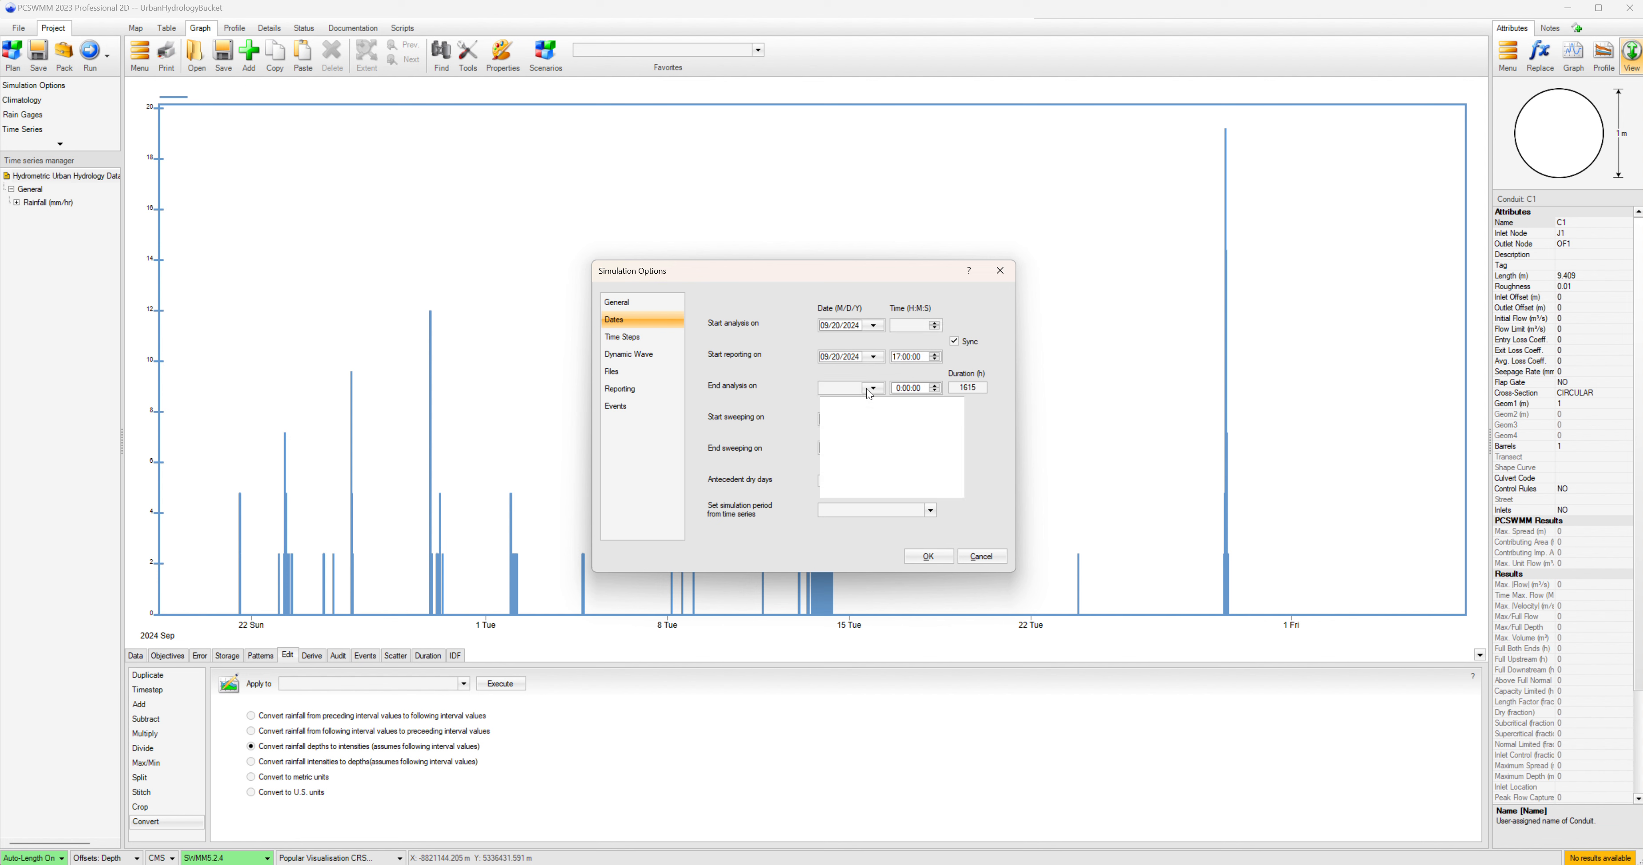
pyautogui.click(874, 441)
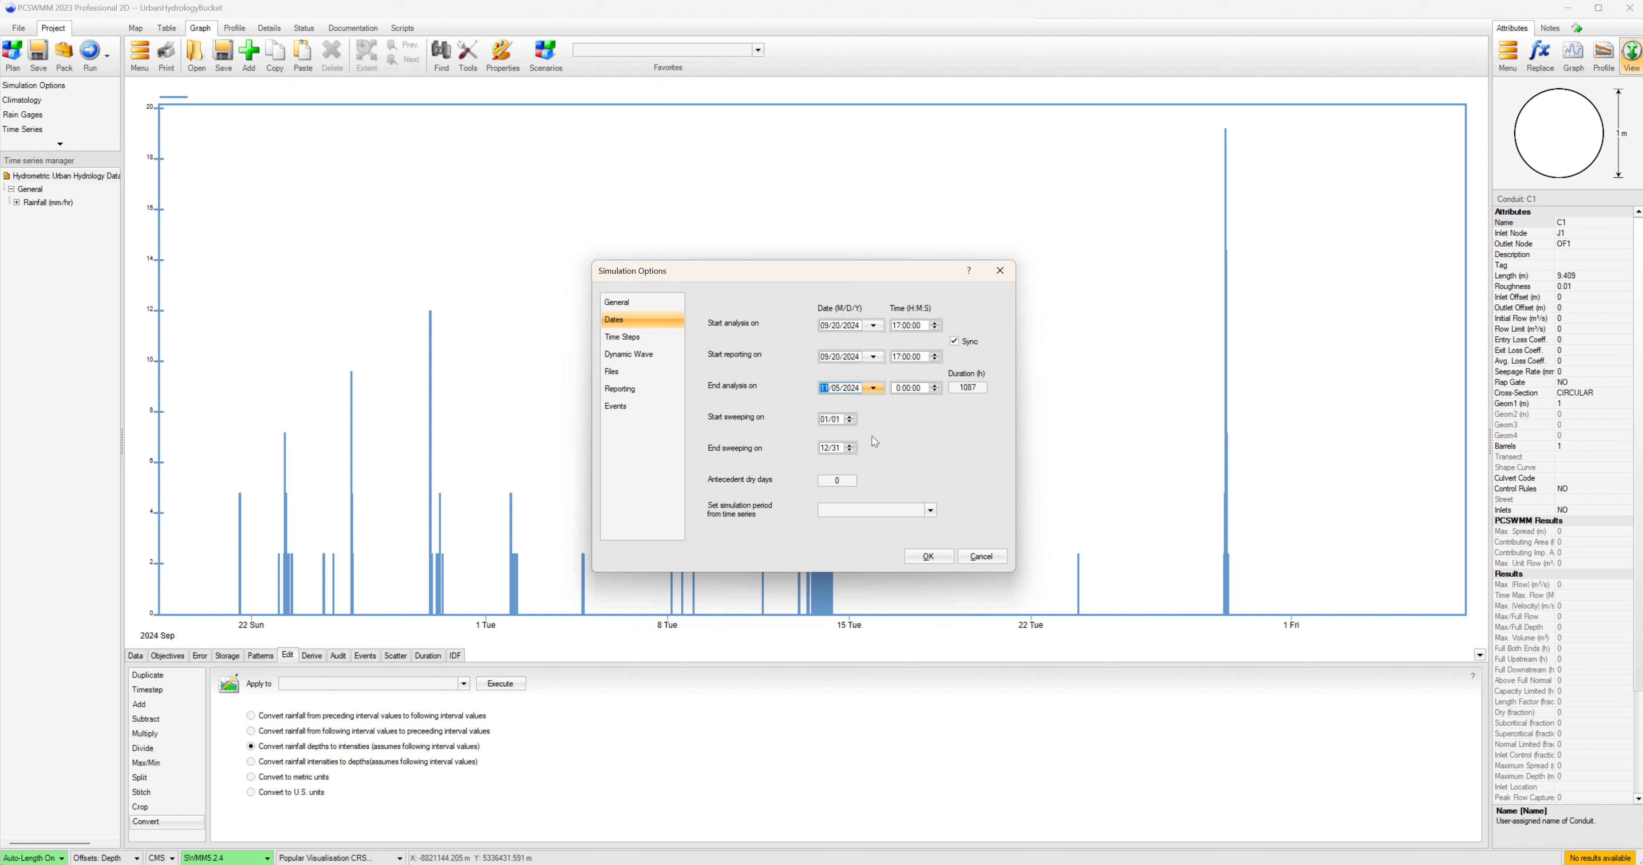
pyautogui.click(898, 390)
pyautogui.write('10')
pyautogui.click(929, 556)
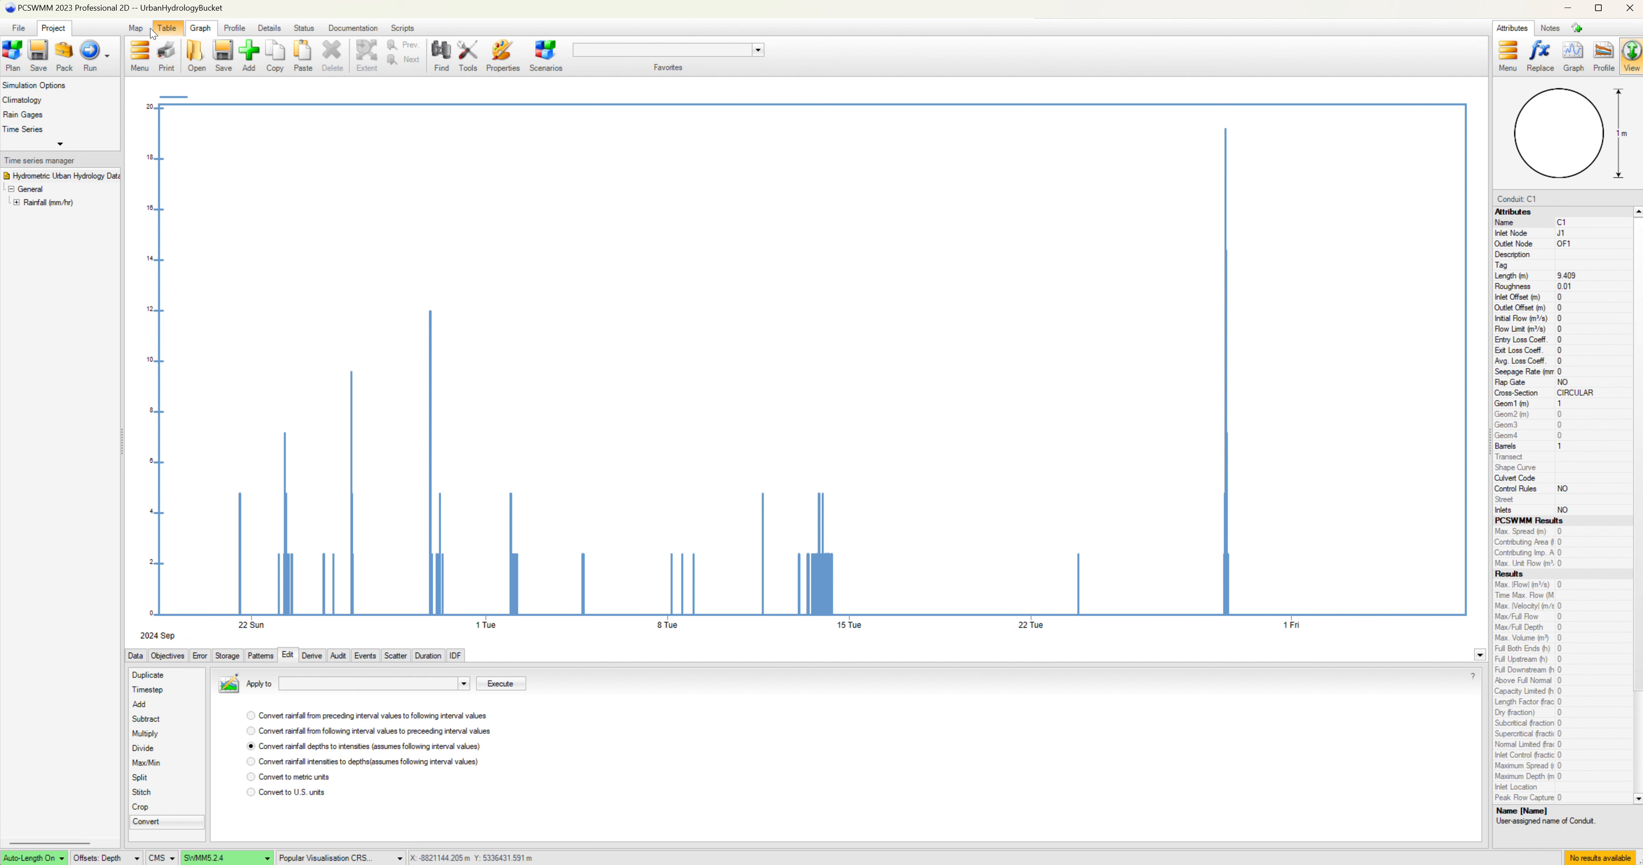
# Assign rain gage RainObs and outlet OF1 to the rooftop subcatchment S1.
pyautogui.click(135, 30)
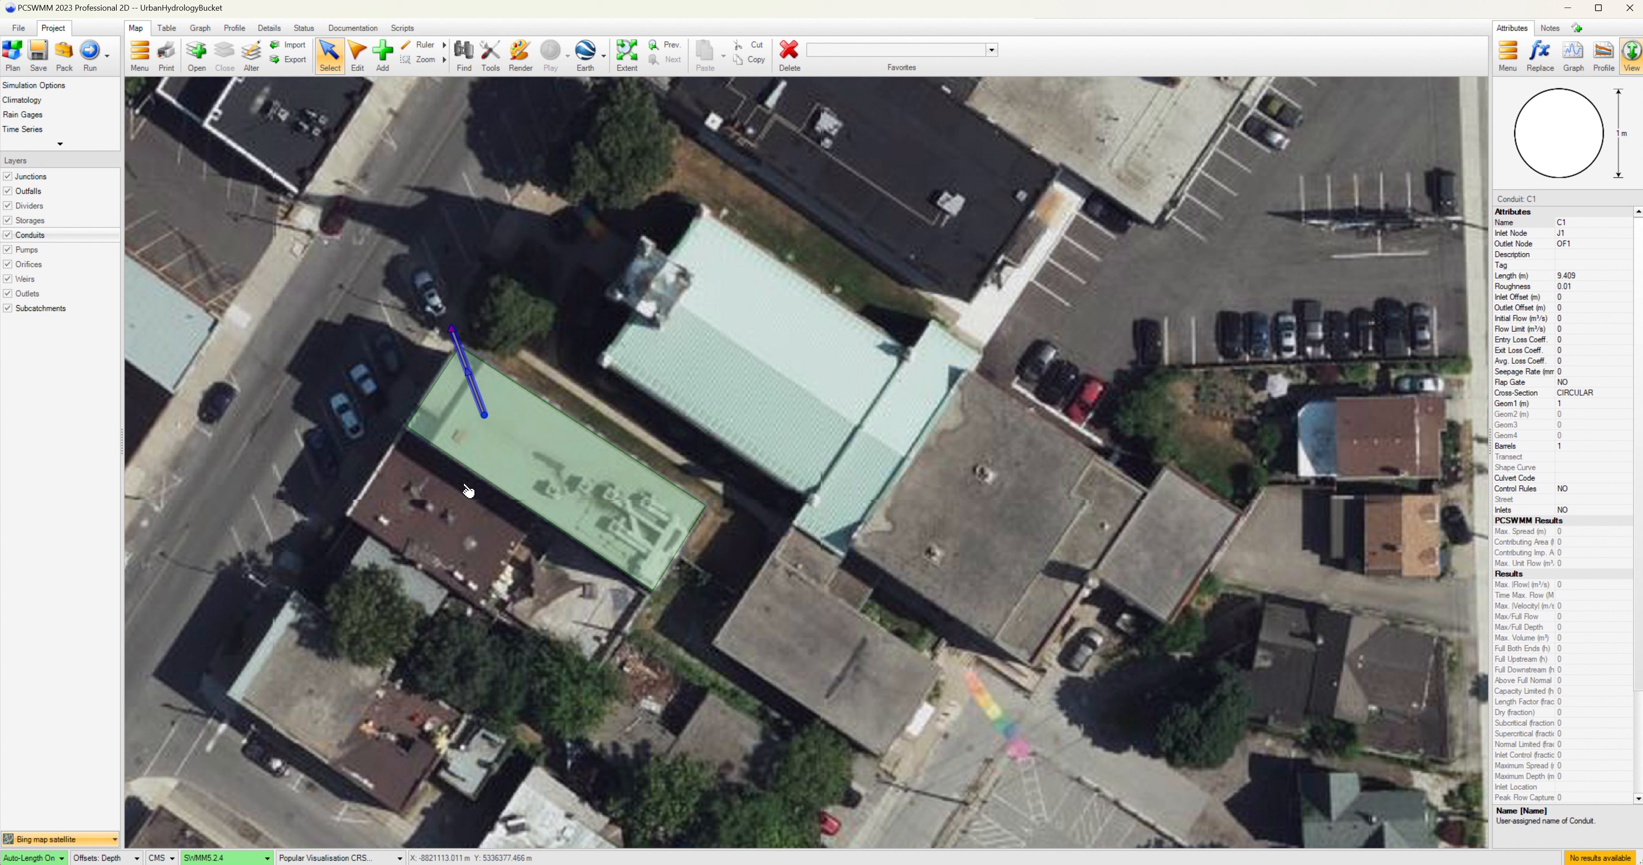
pyautogui.click(562, 459)
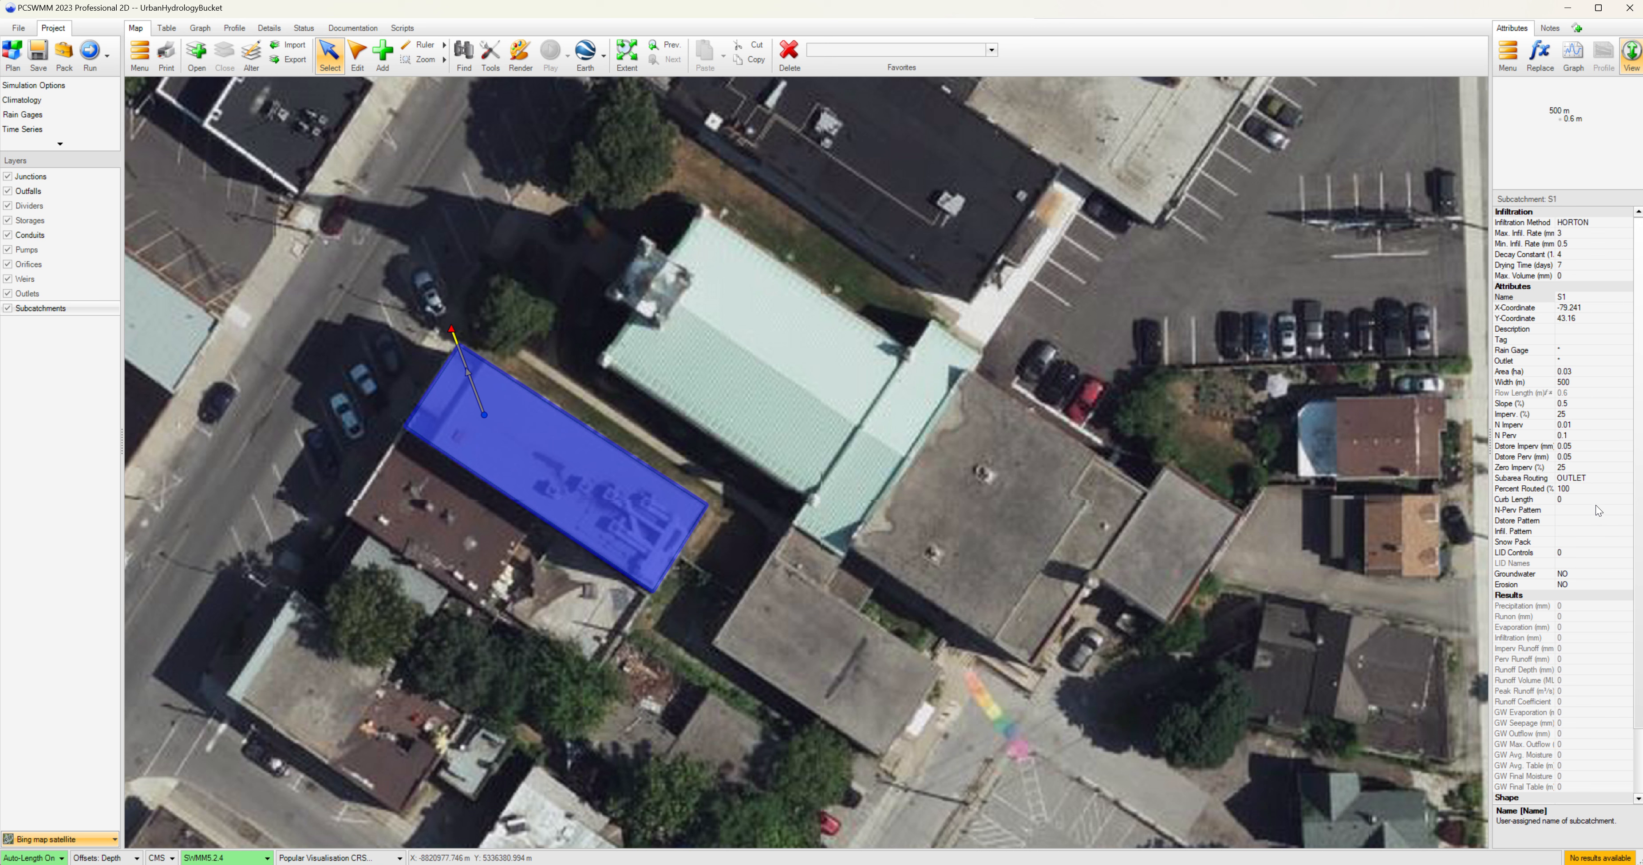
pyautogui.click(1527, 352)
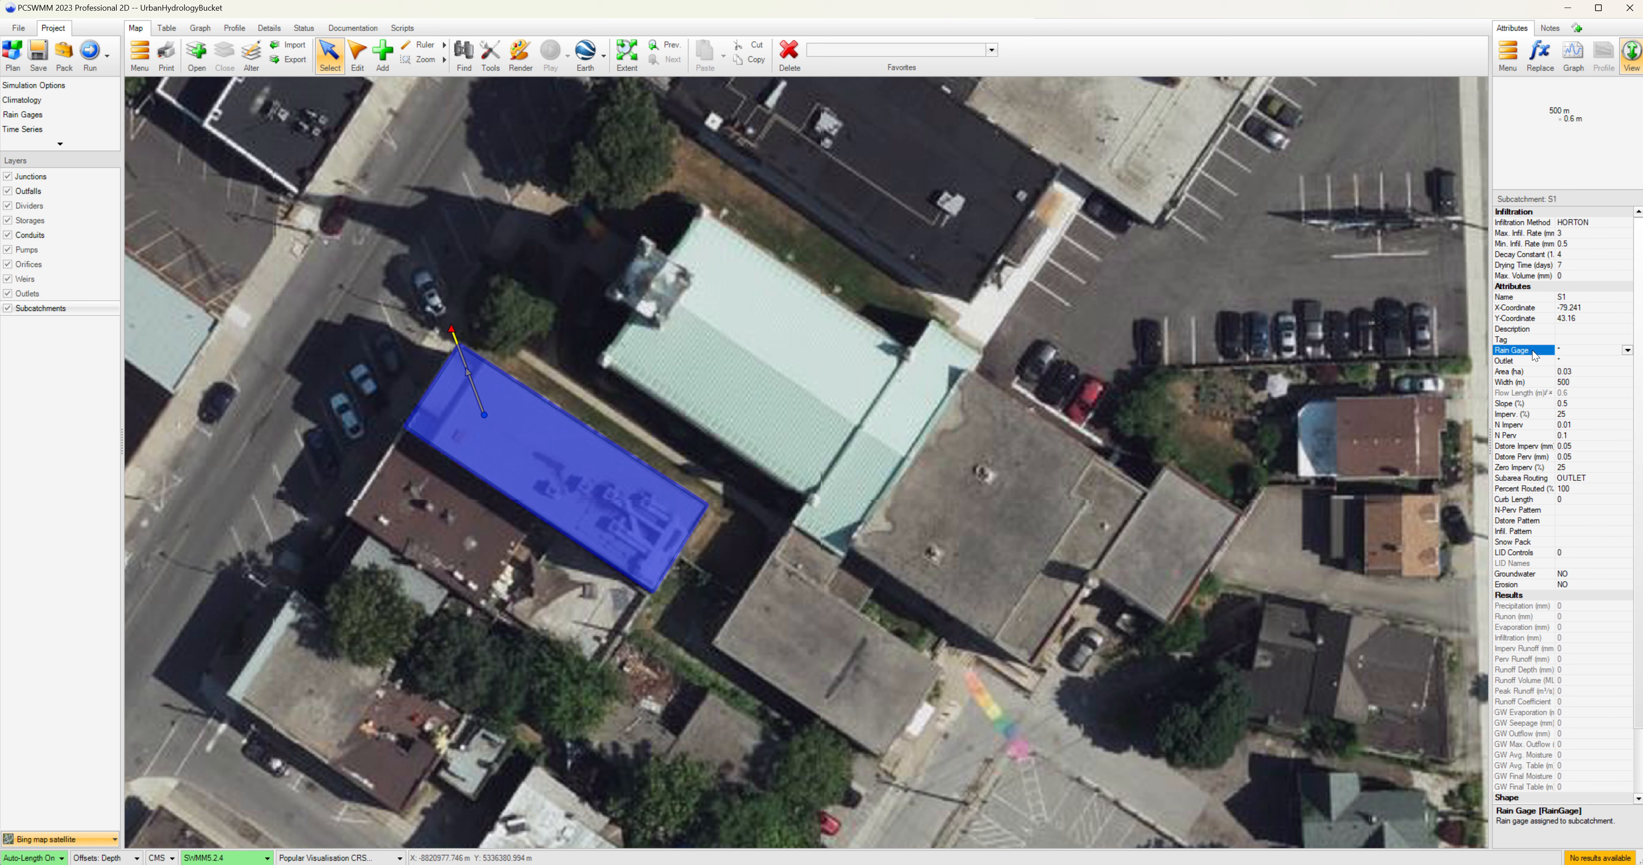
pyautogui.click(1627, 350)
pyautogui.click(1597, 362)
pyautogui.click(1627, 362)
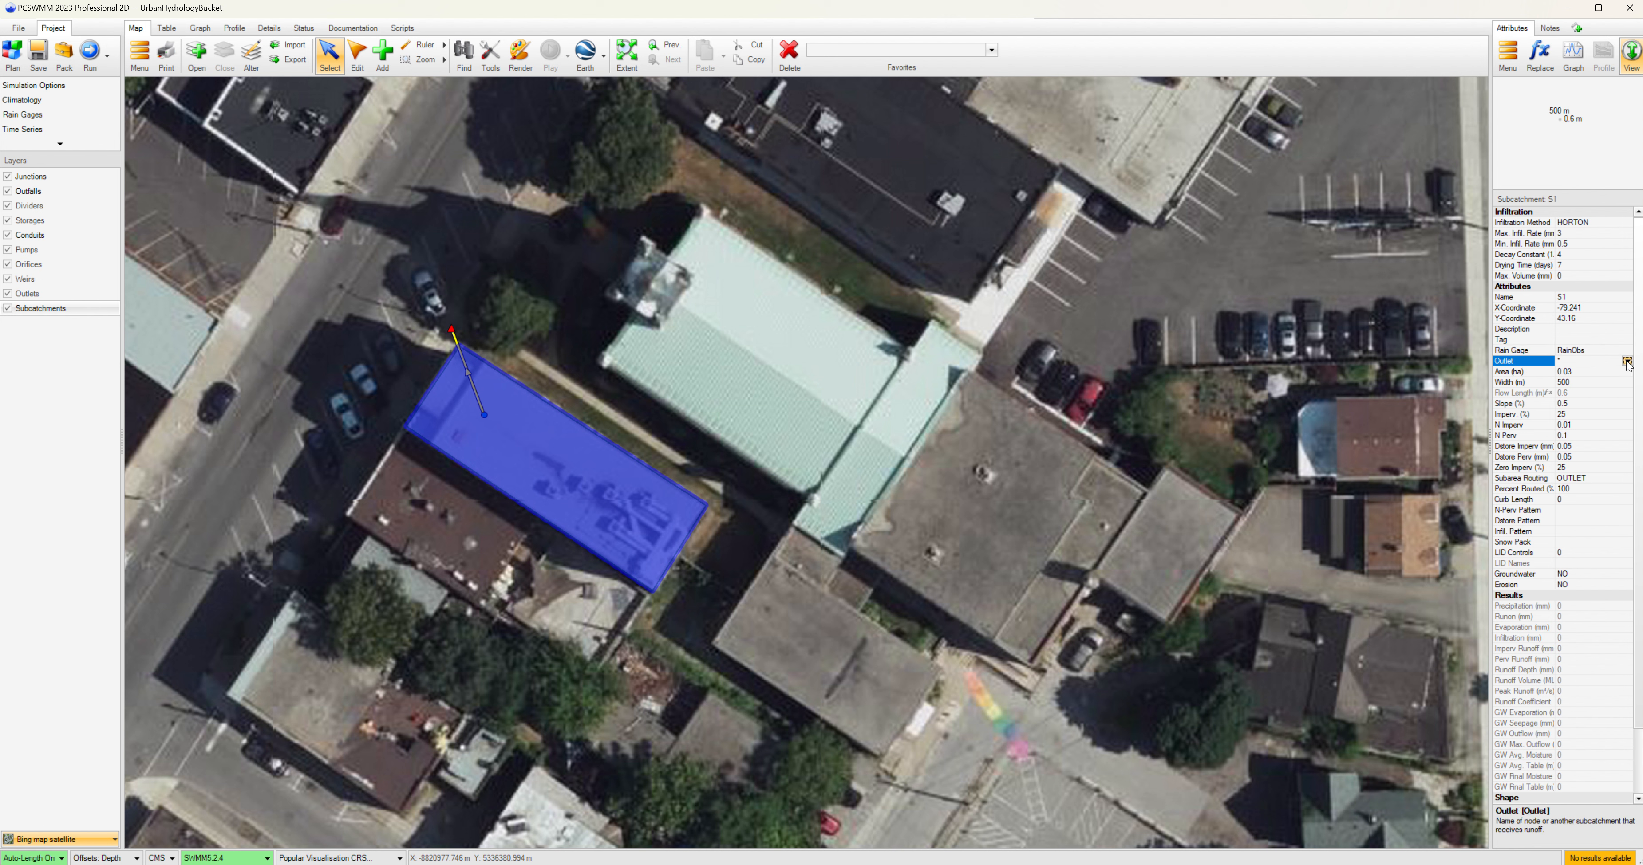
pyautogui.click(1627, 362)
pyautogui.click(1572, 402)
# Set S1's slope to 1, imperviousness to 100%, impervious N to 0.015, impervious depression storage to 2, and zero-imperv to 0.
pyautogui.click(1575, 401)
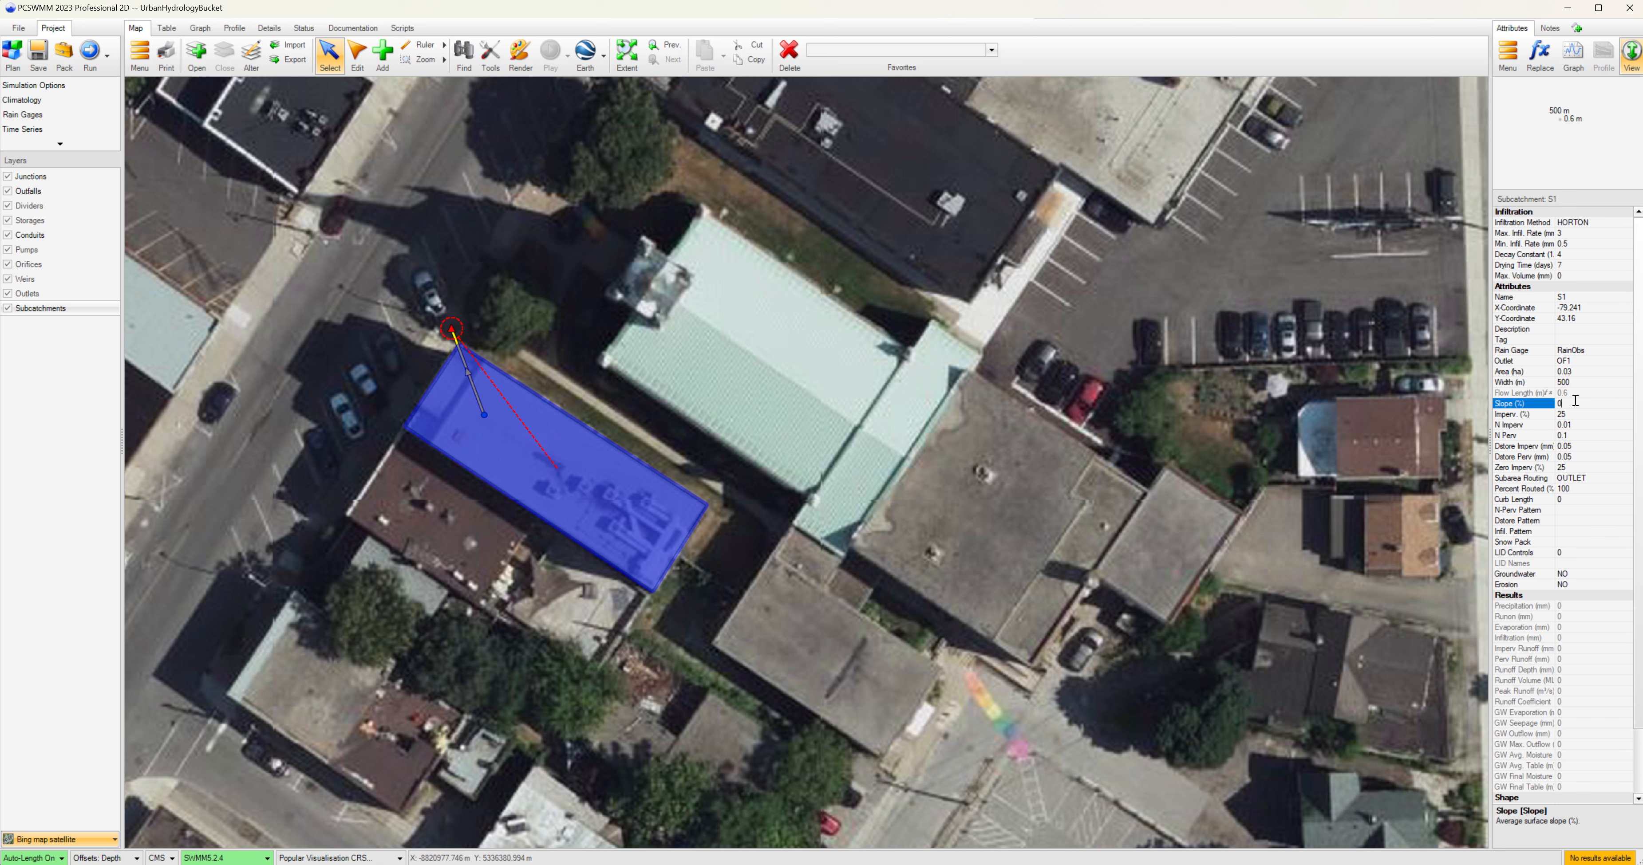
pyautogui.write('1')
pyautogui.click(1544, 416)
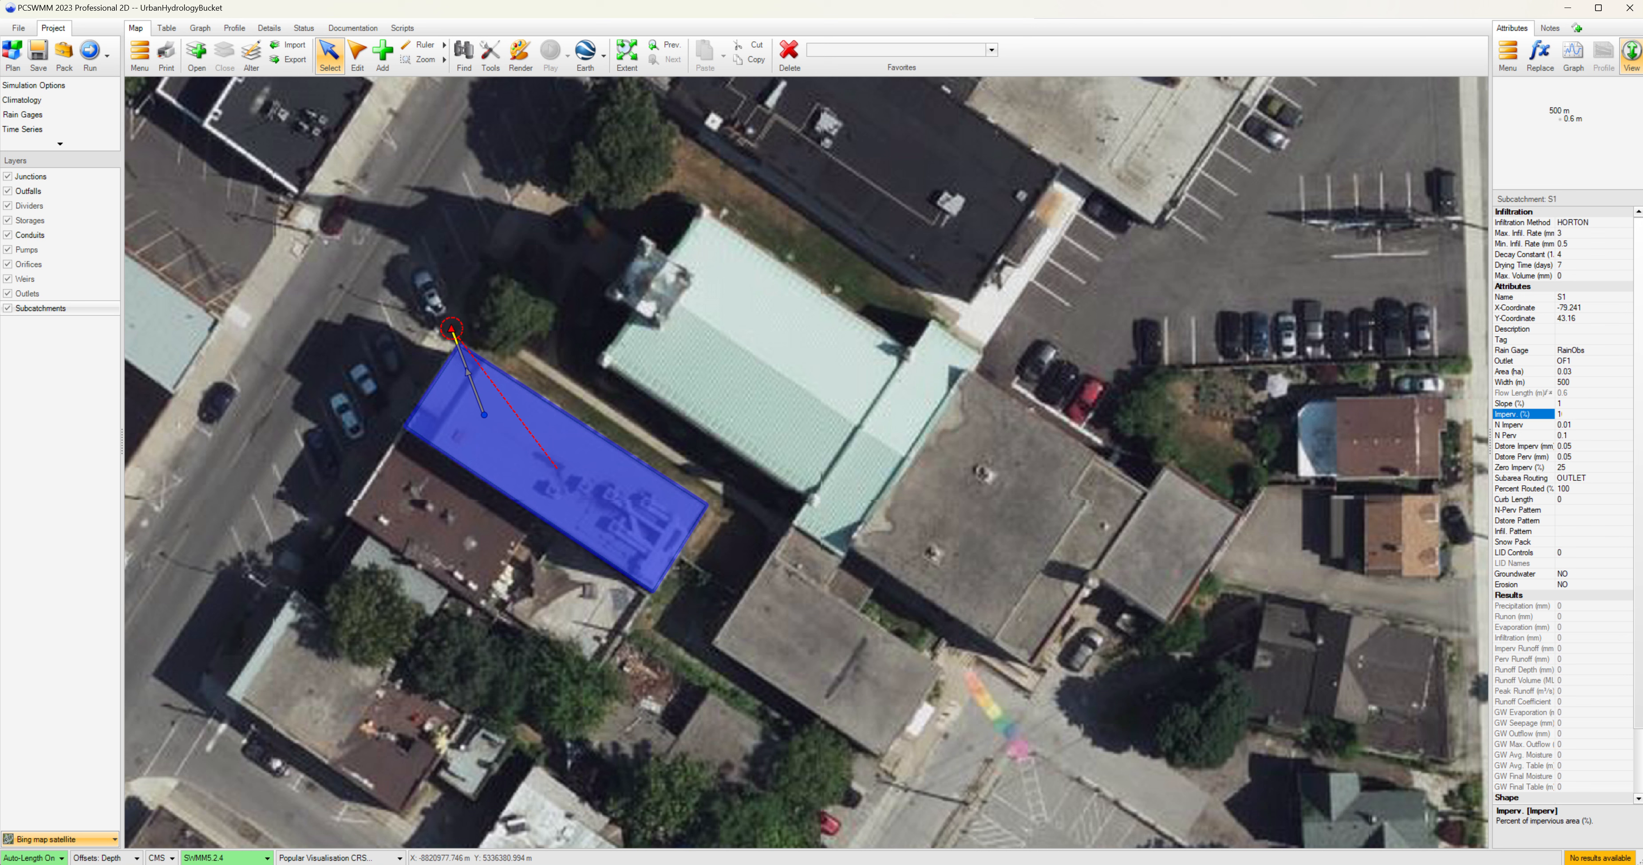
pyautogui.click(1523, 428)
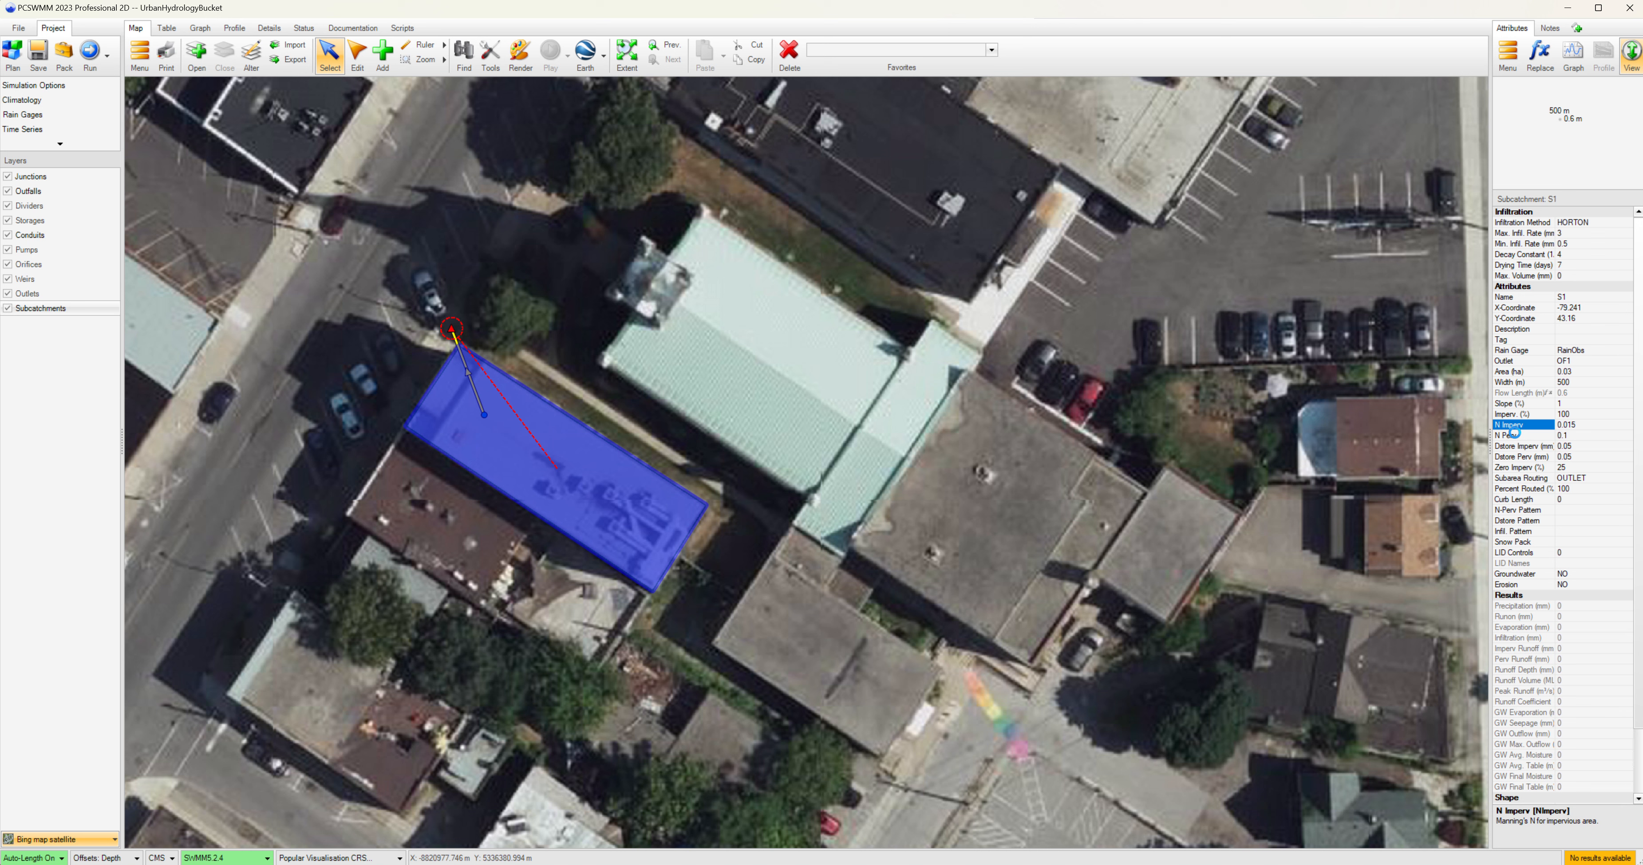
pyautogui.click(1518, 435)
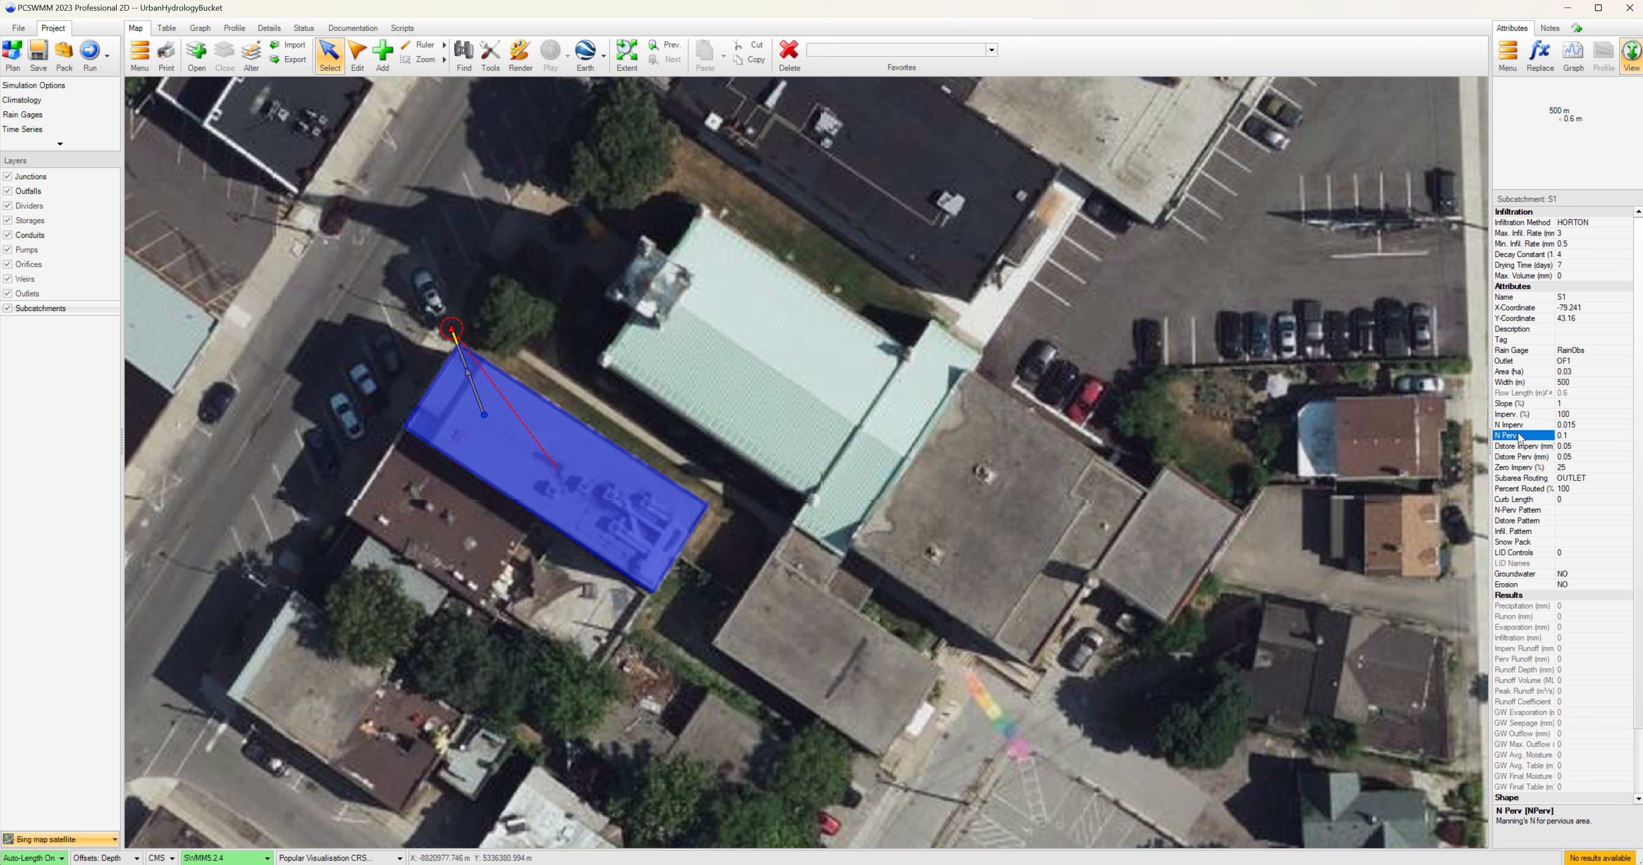
pyautogui.click(1521, 449)
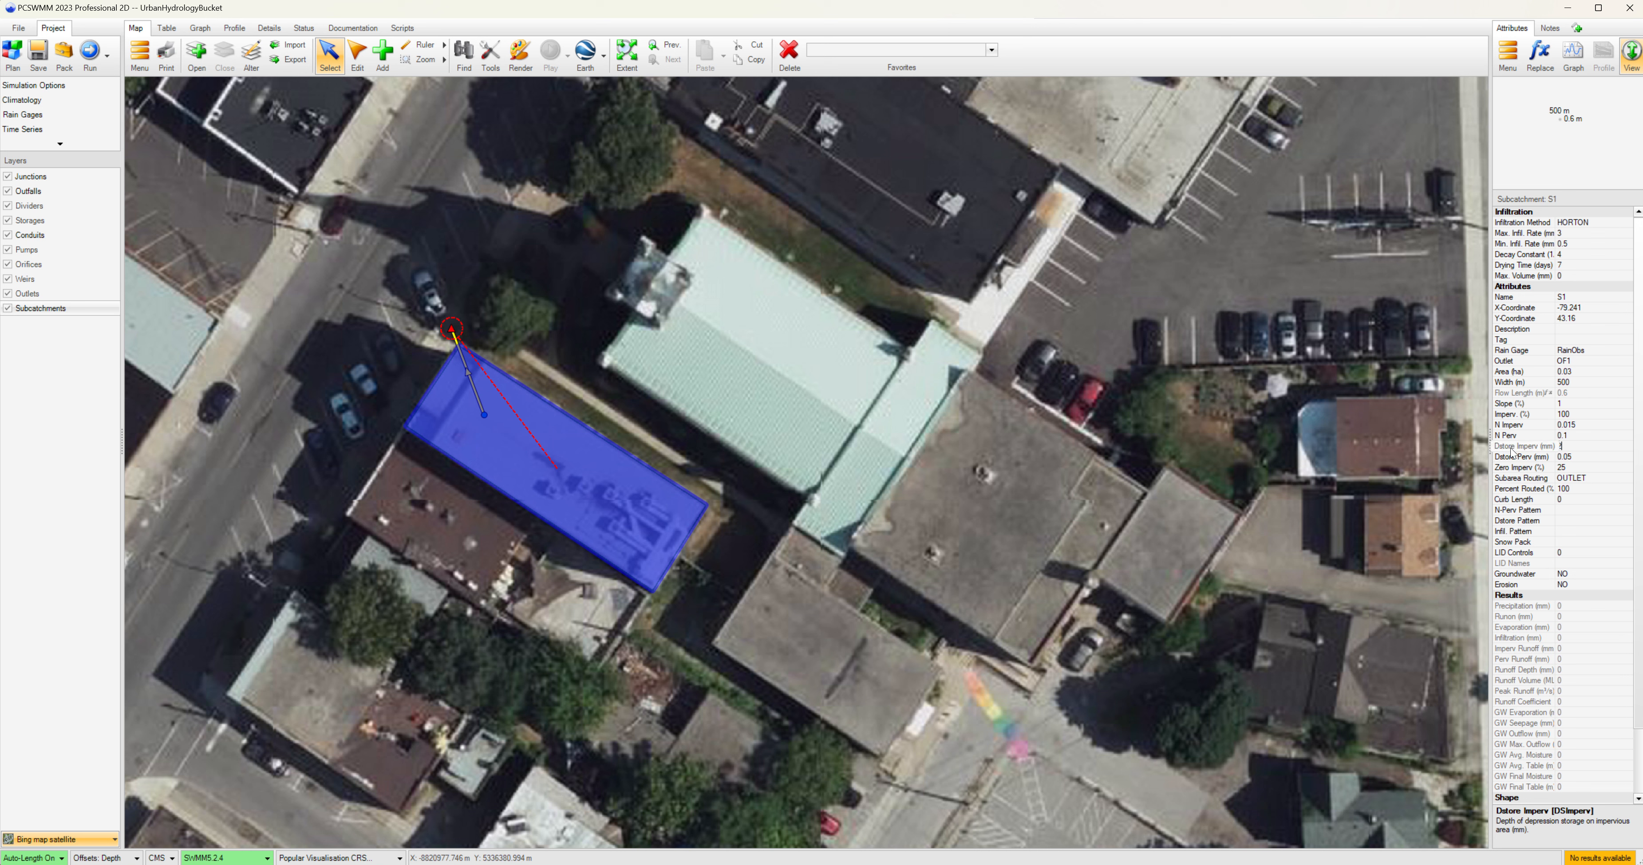
pyautogui.click(1520, 473)
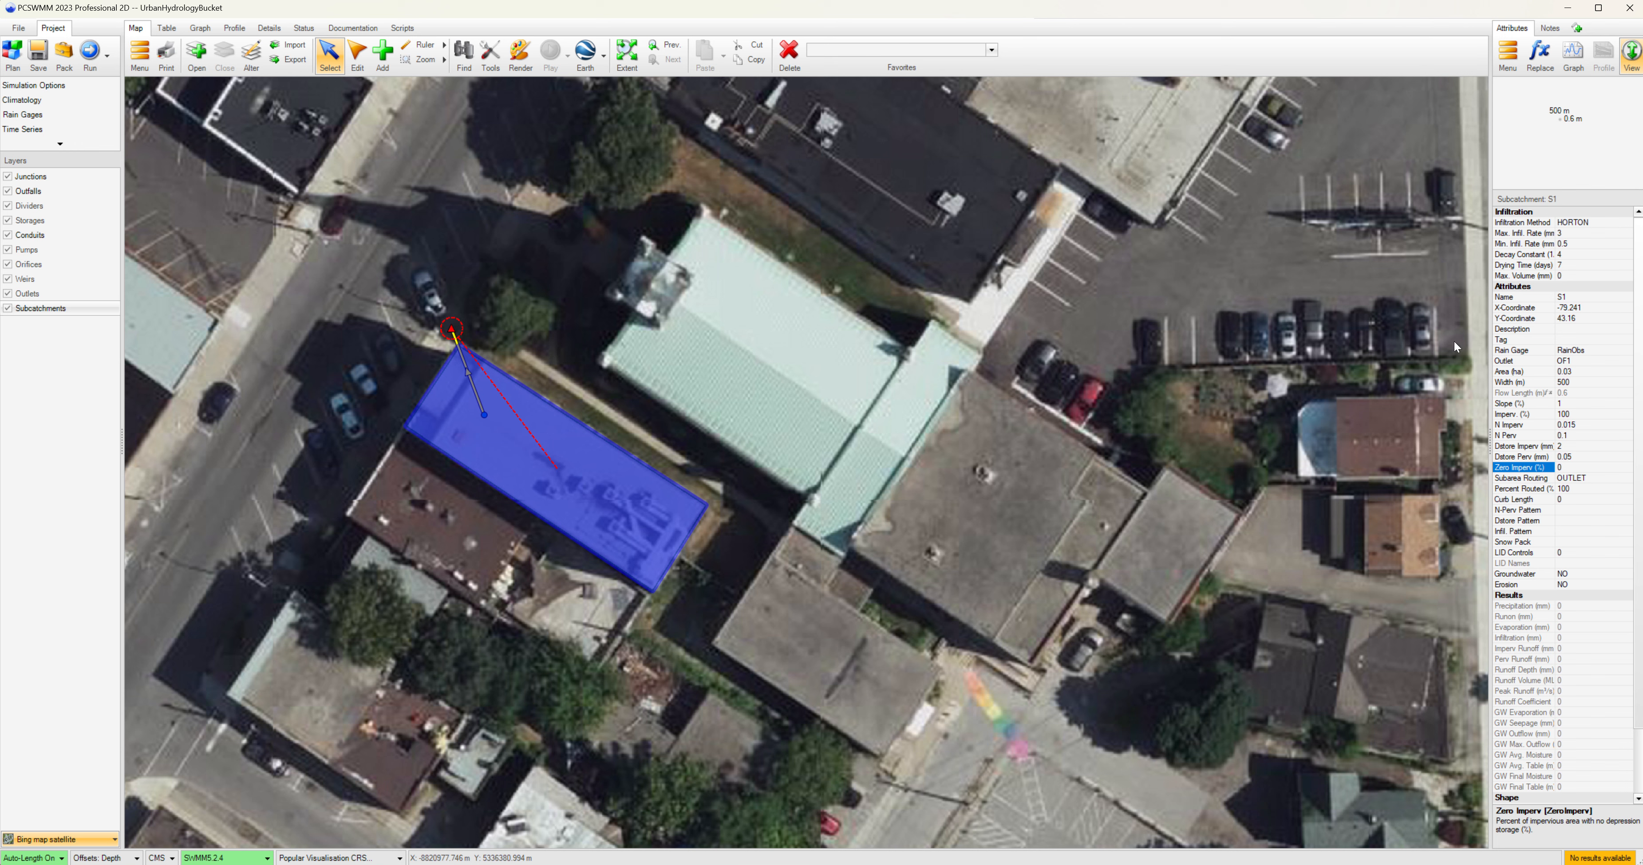
# Save the project and run the SWMM simulation.
pyautogui.click(37, 62)
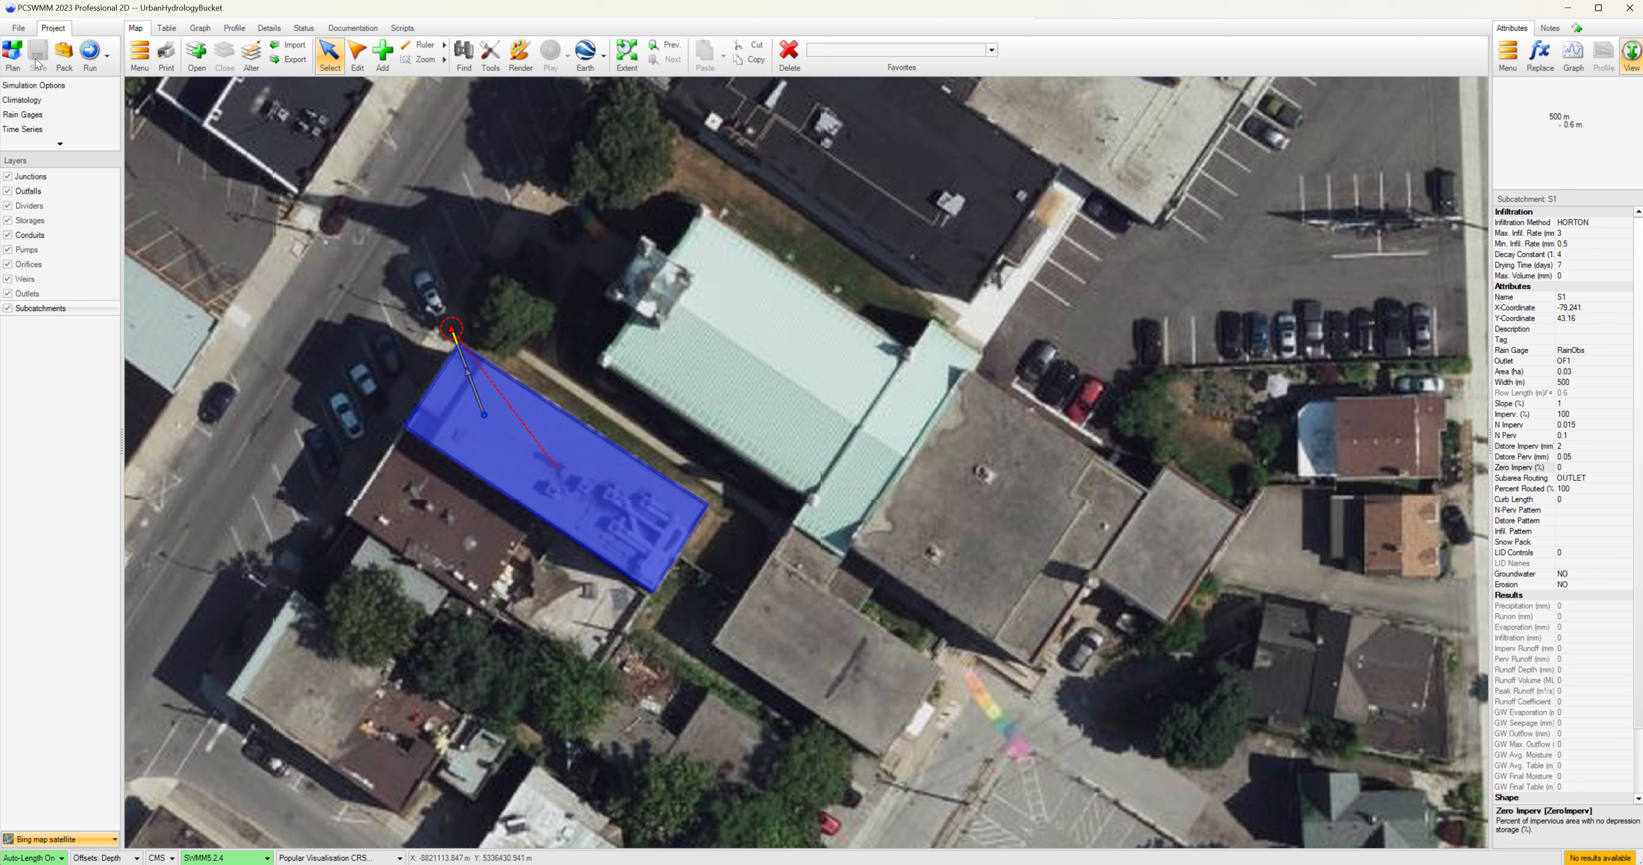
pyautogui.click(88, 54)
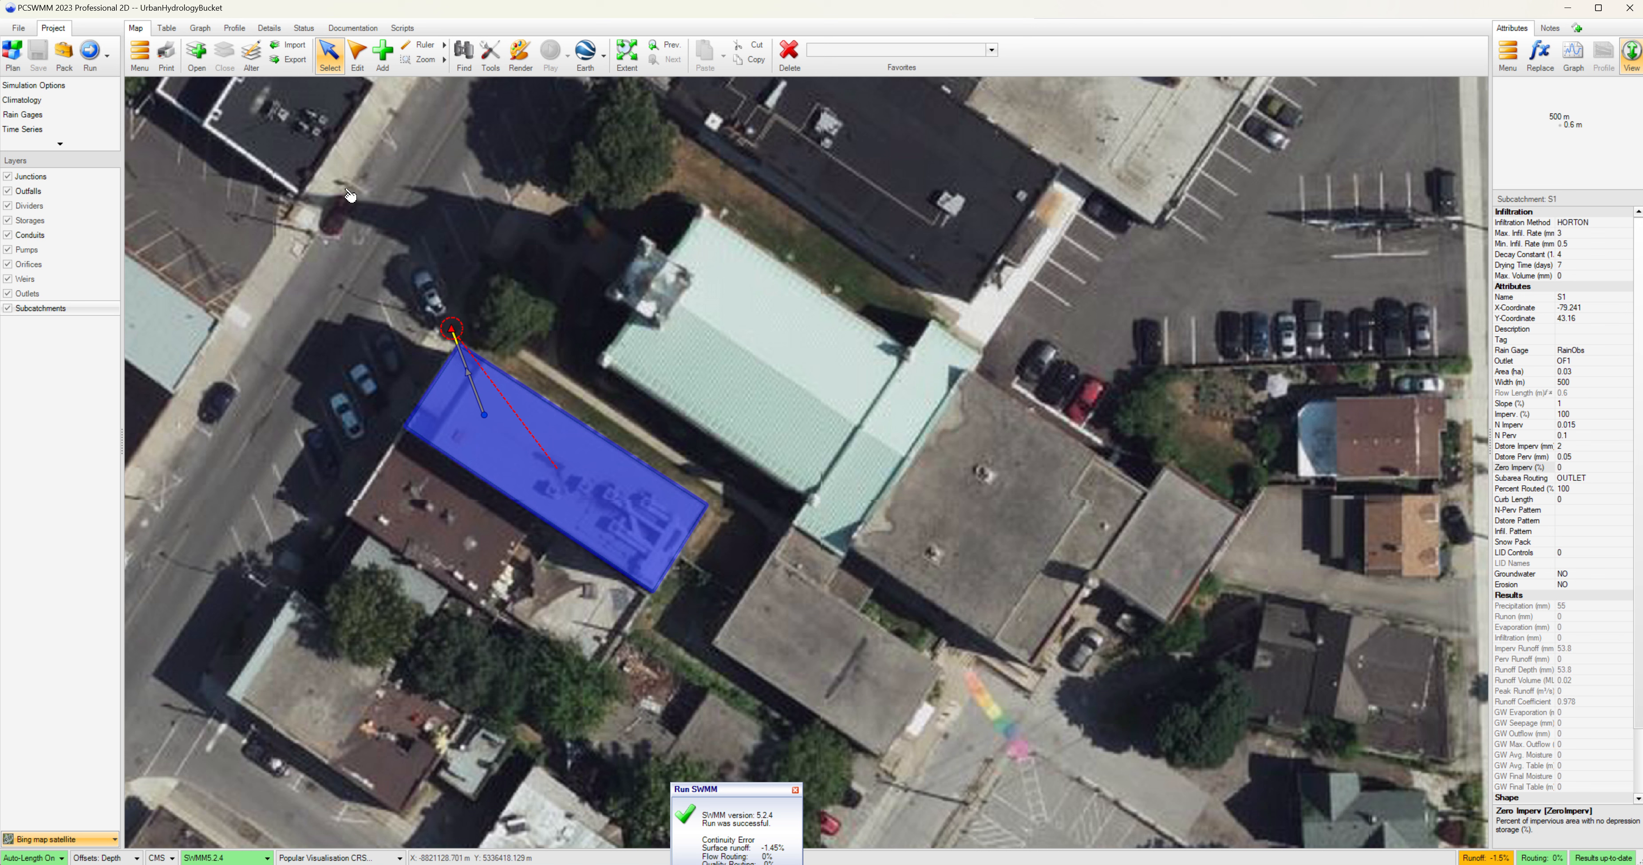
# Graph the S1 runoff from the SWMM5 output subcatchment results.
pyautogui.click(208, 30)
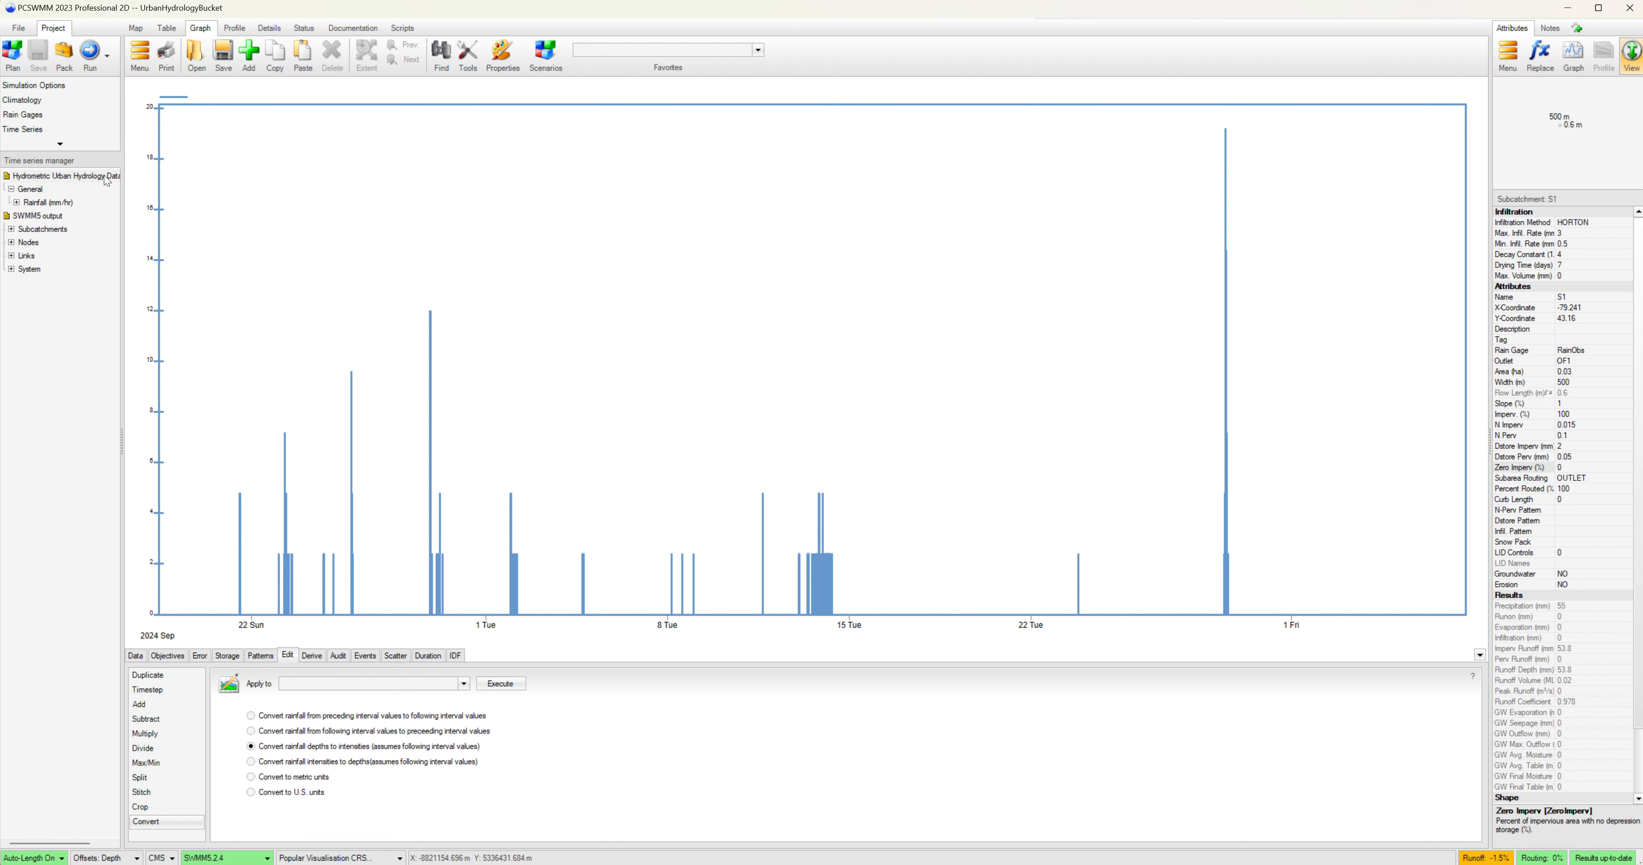
pyautogui.click(25, 219)
pyautogui.click(21, 230)
pyautogui.click(12, 230)
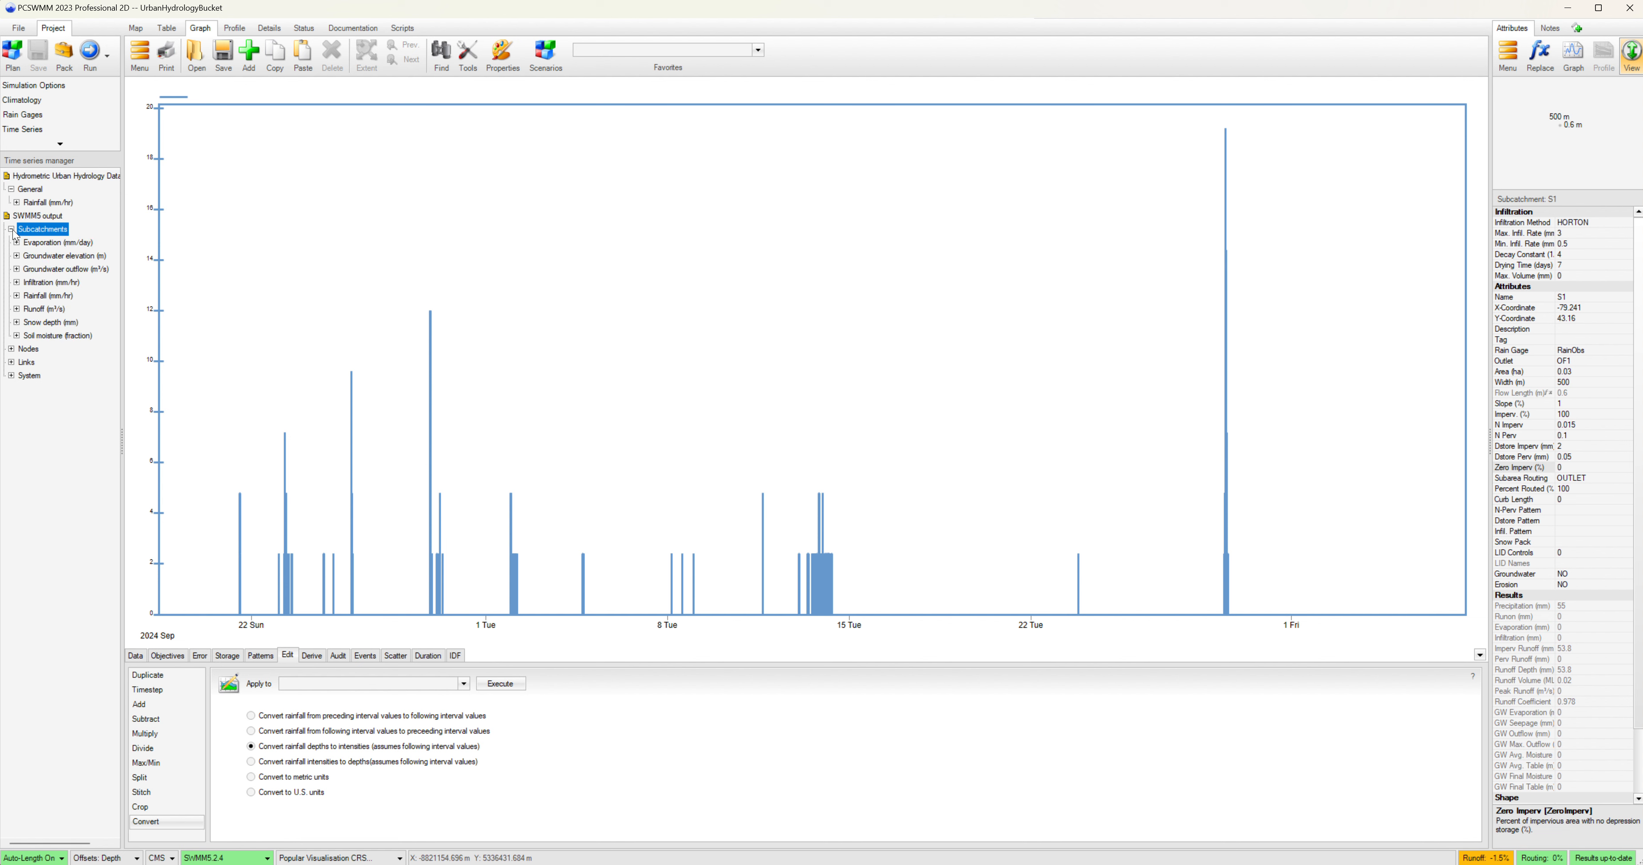
pyautogui.click(16, 309)
pyautogui.click(17, 309)
pyautogui.click(22, 323)
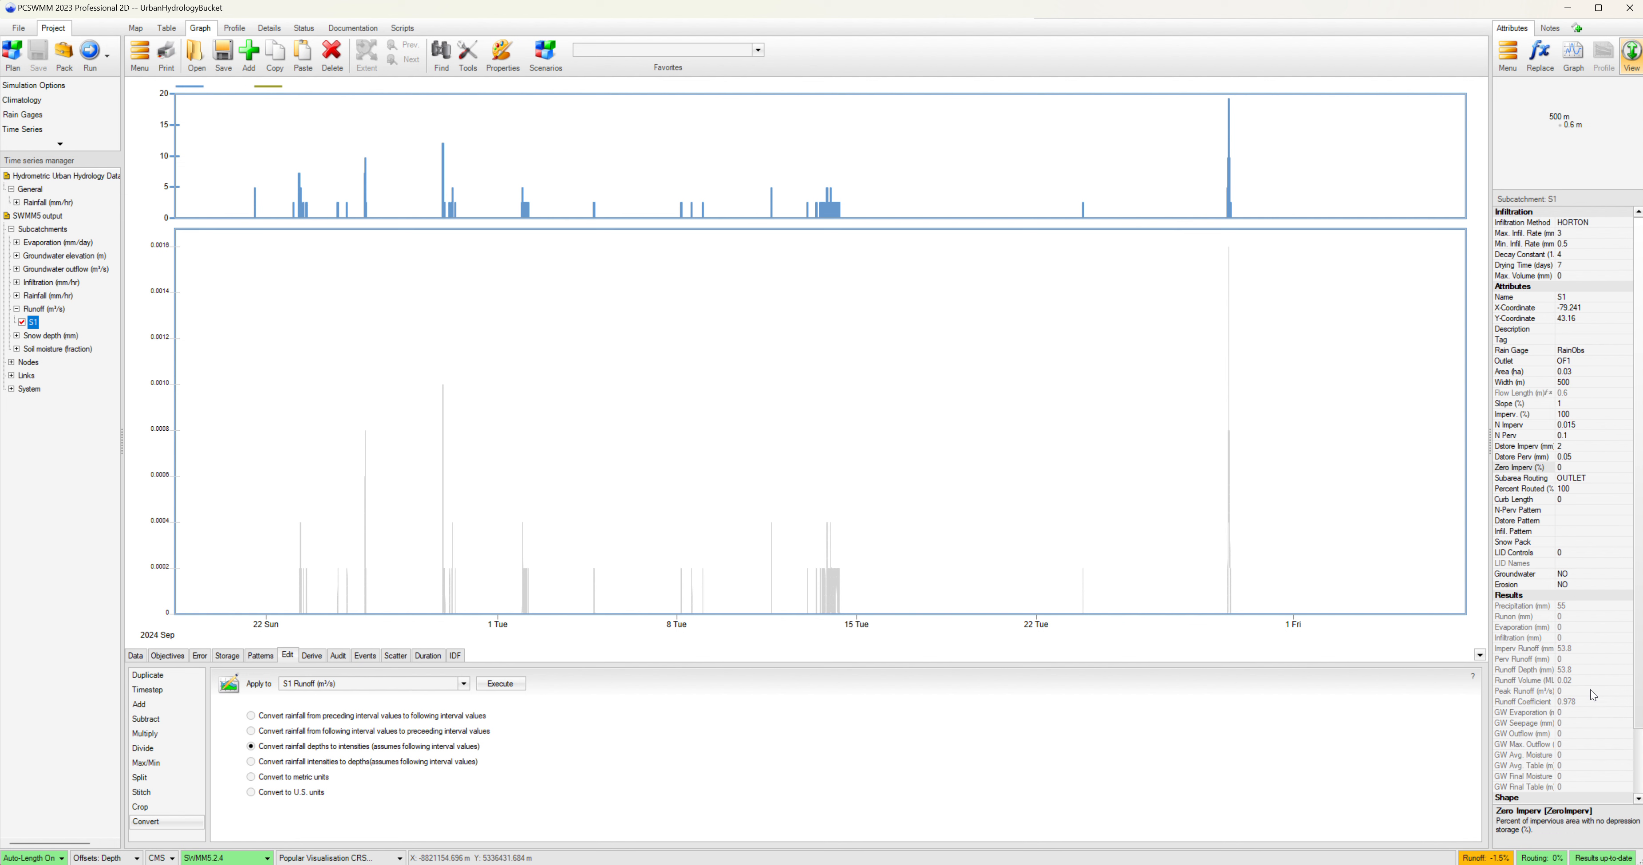
# Zoom into the late-October storm to compare the RainObs rainfall with S1 runoff.
pyautogui.click(1182, 96)
pyautogui.moveTo(1148, 102); pyautogui.dragTo(1328, 193)
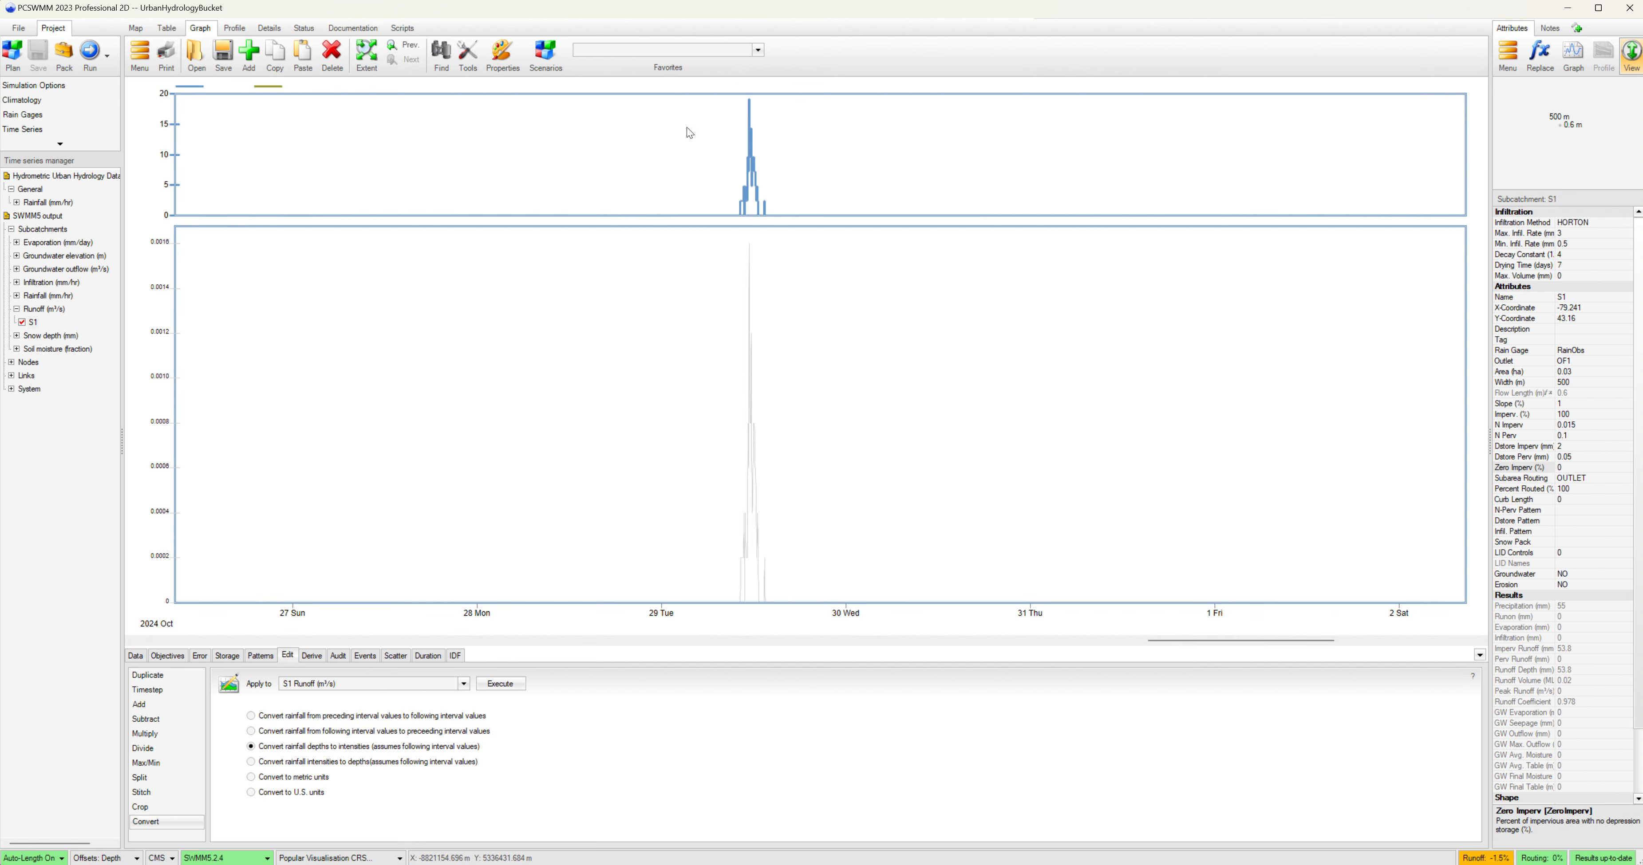
pyautogui.moveTo(690, 133); pyautogui.dragTo(854, 209)
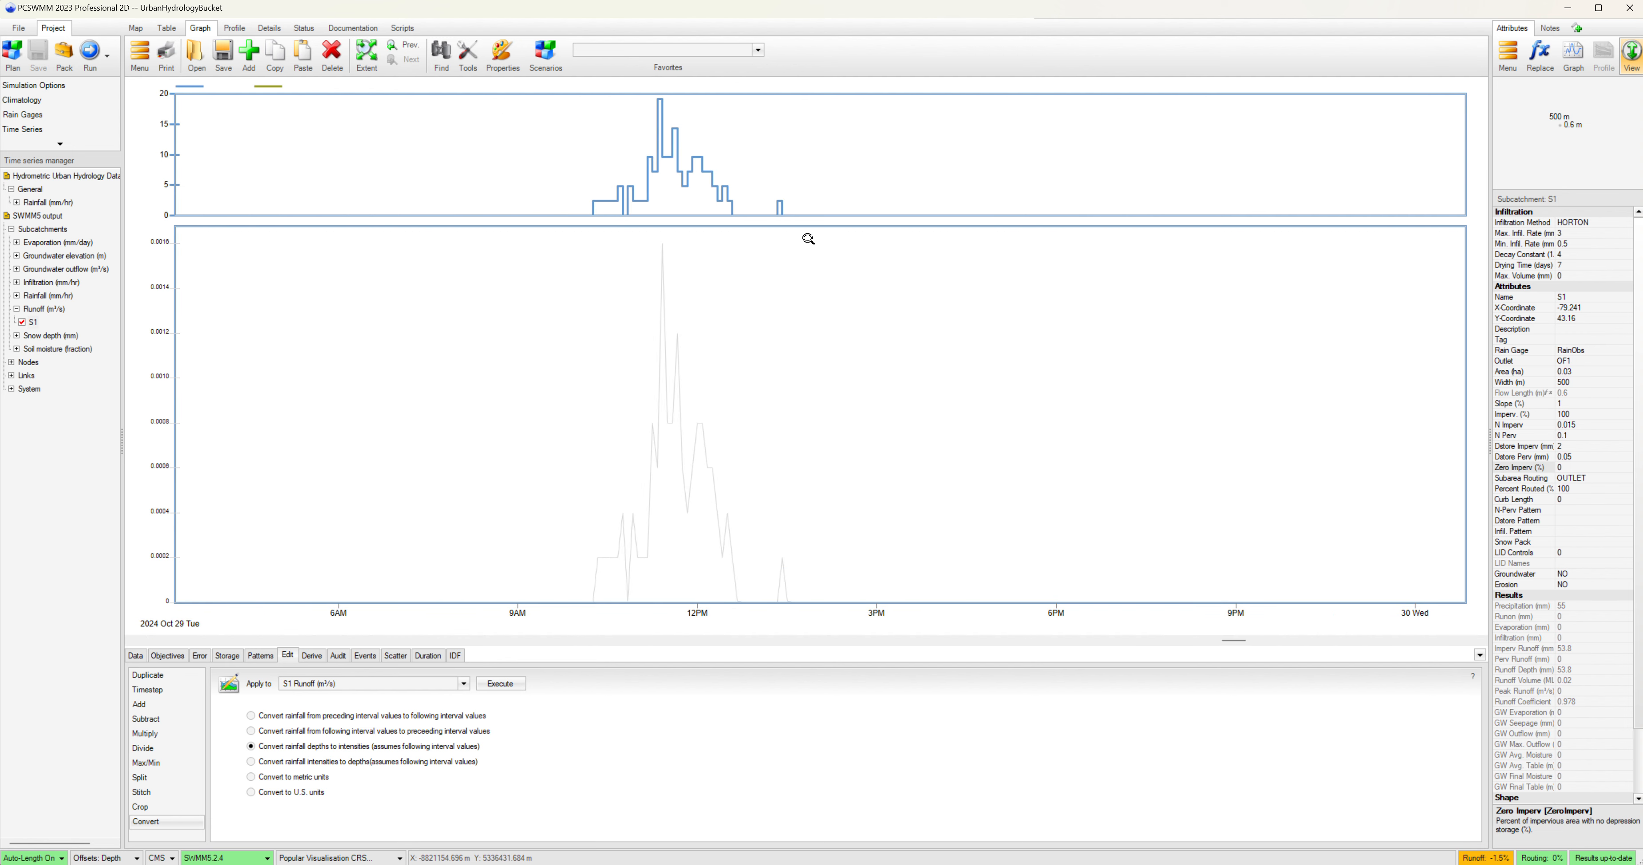
pyautogui.moveTo(499, 122); pyautogui.dragTo(808, 238)
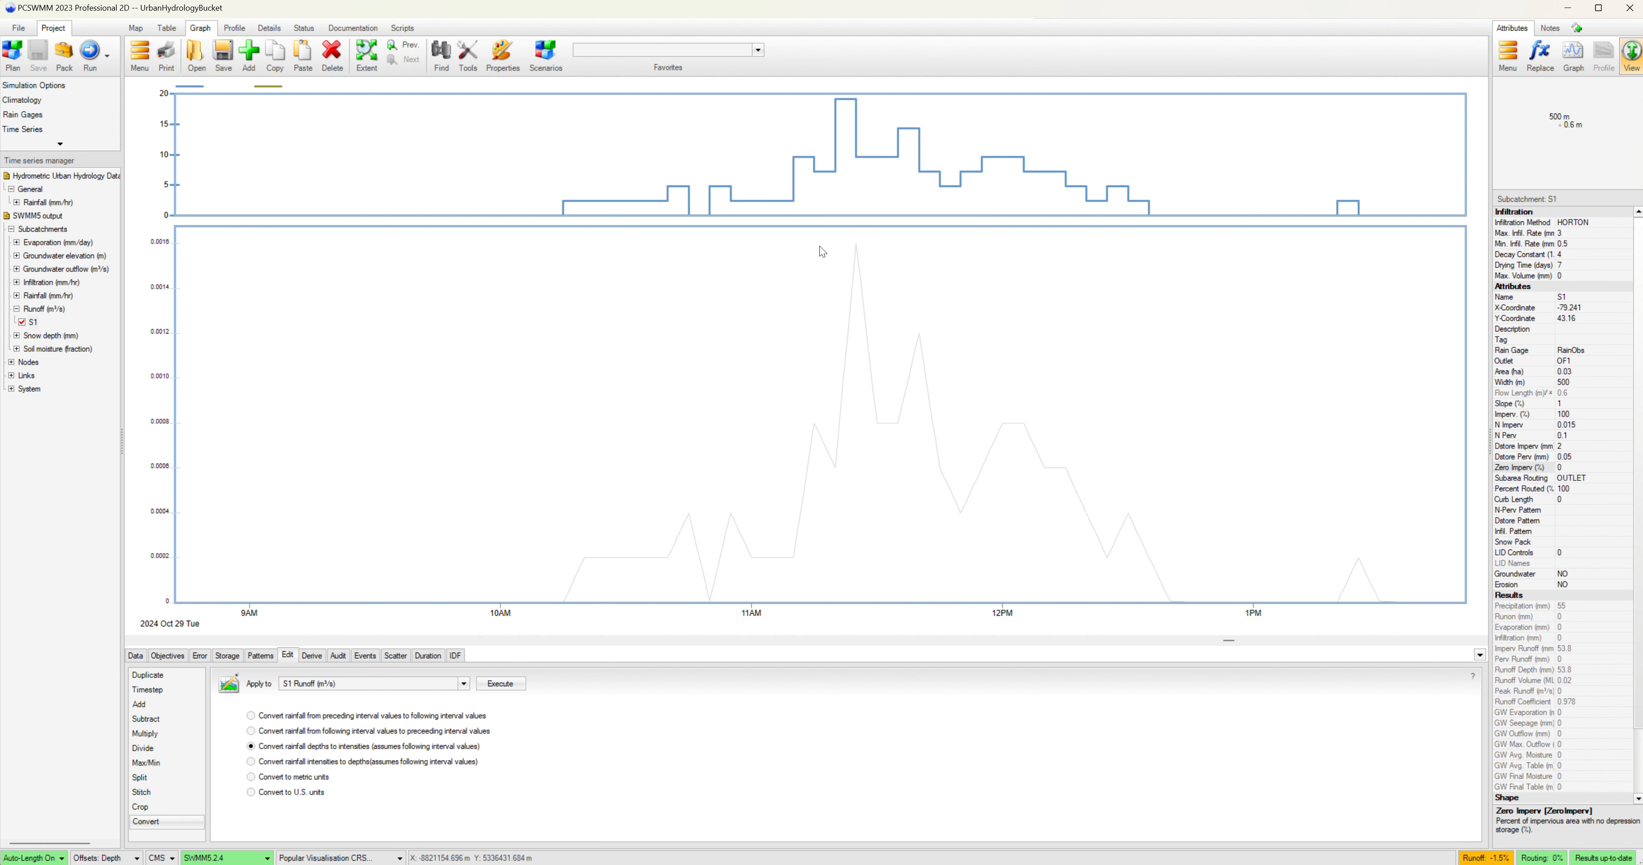
pyautogui.click(837, 104)
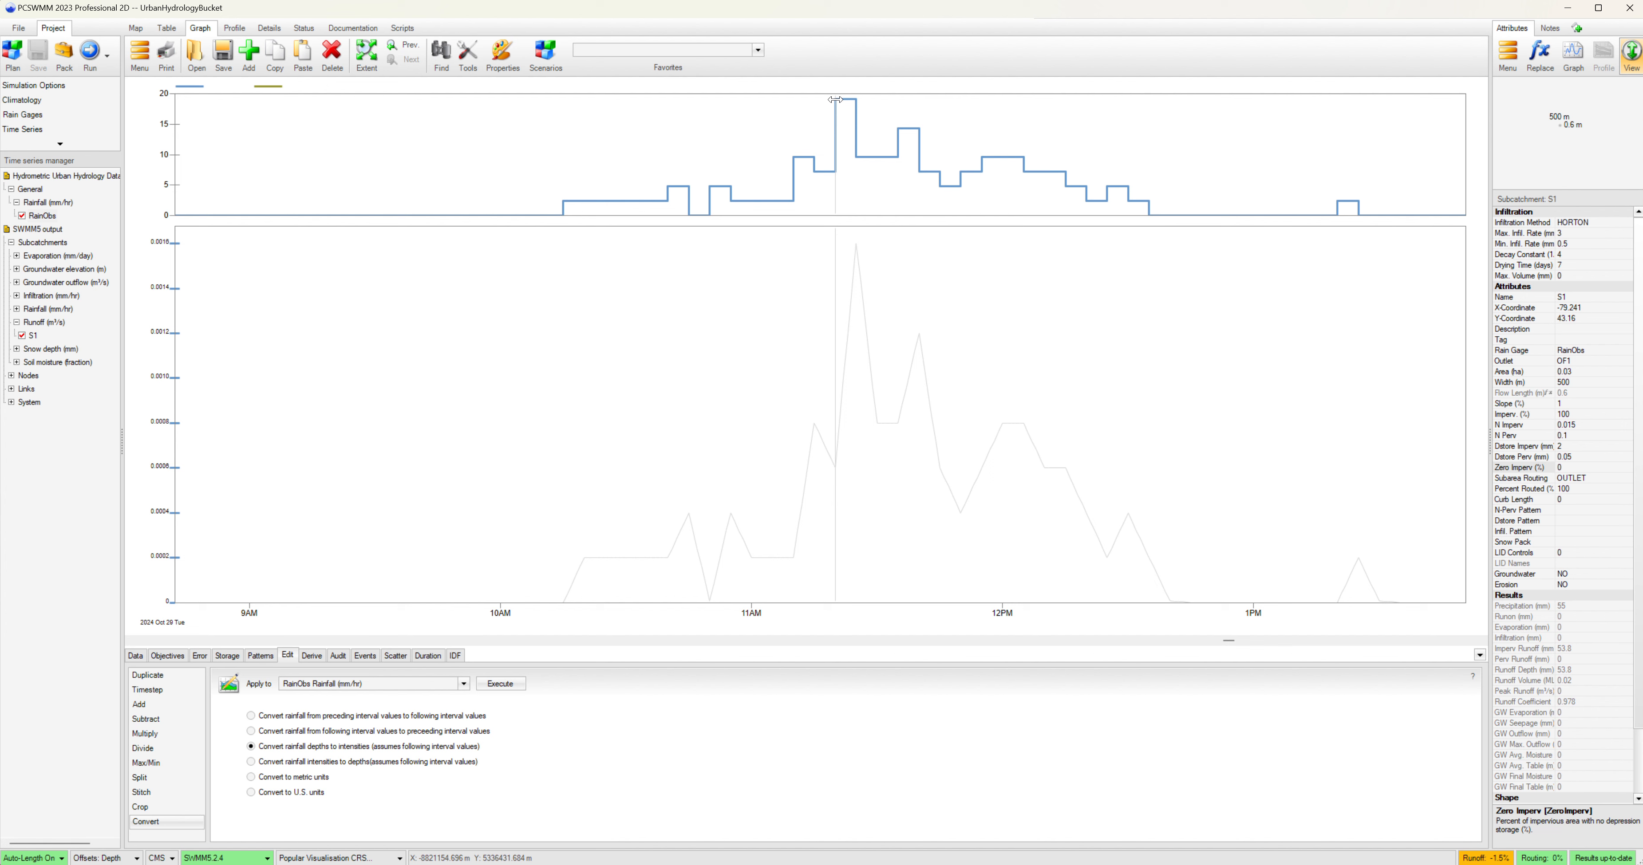
pyautogui.moveTo(834, 244); pyautogui.dragTo(855, 242)
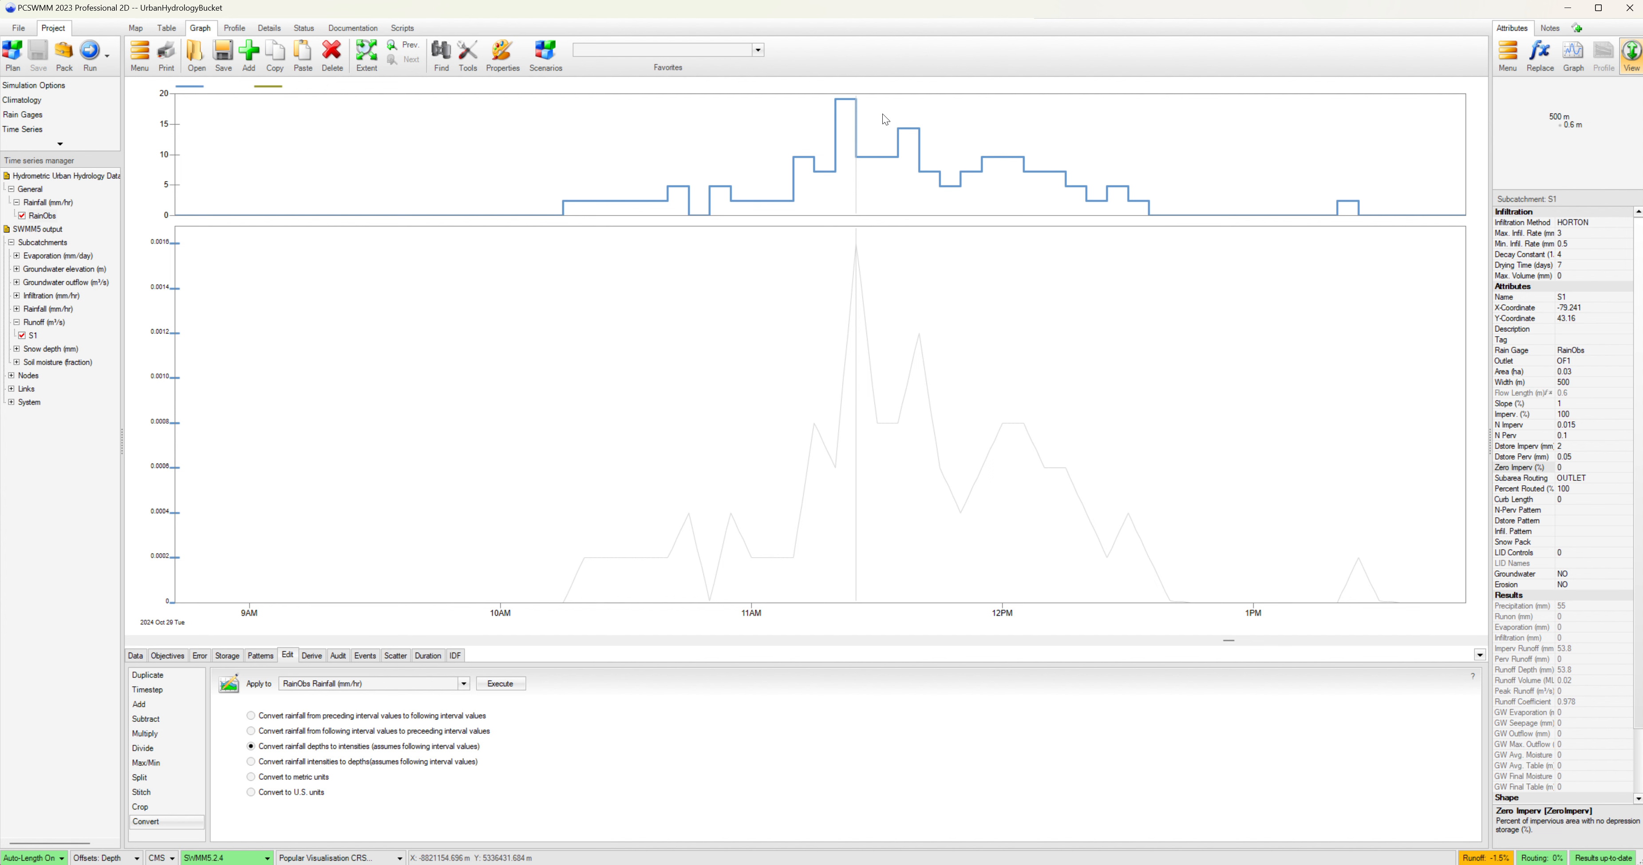
pyautogui.moveTo(855, 183); pyautogui.dragTo(836, 183)
pyautogui.scroll(3, 572, 367)
pyautogui.scroll(-6, 599, 383)
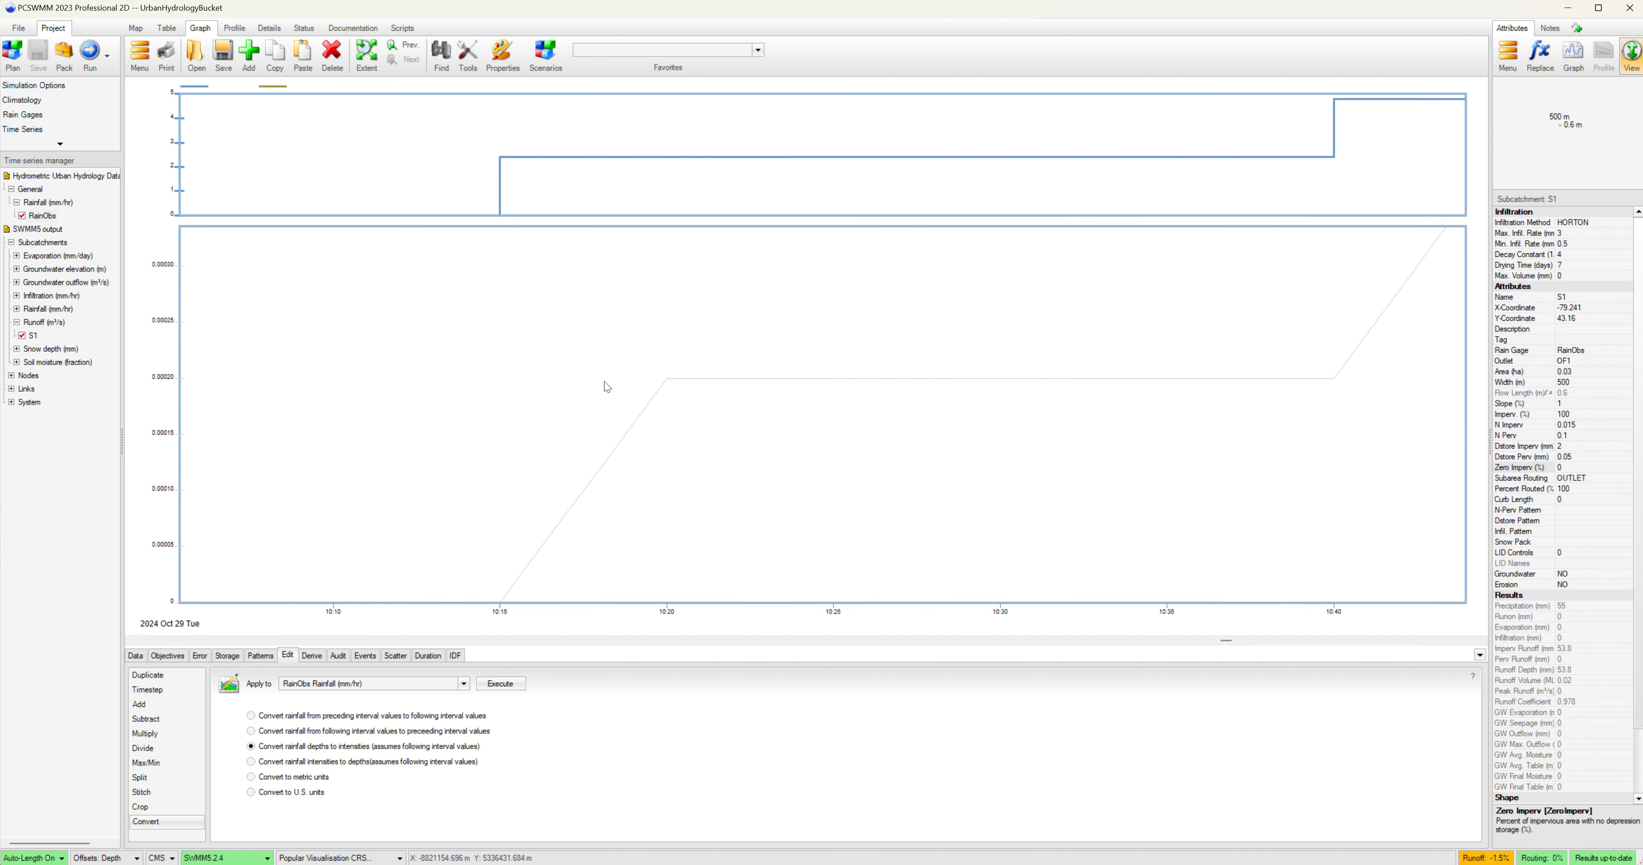
pyautogui.scroll(-6, 620, 392)
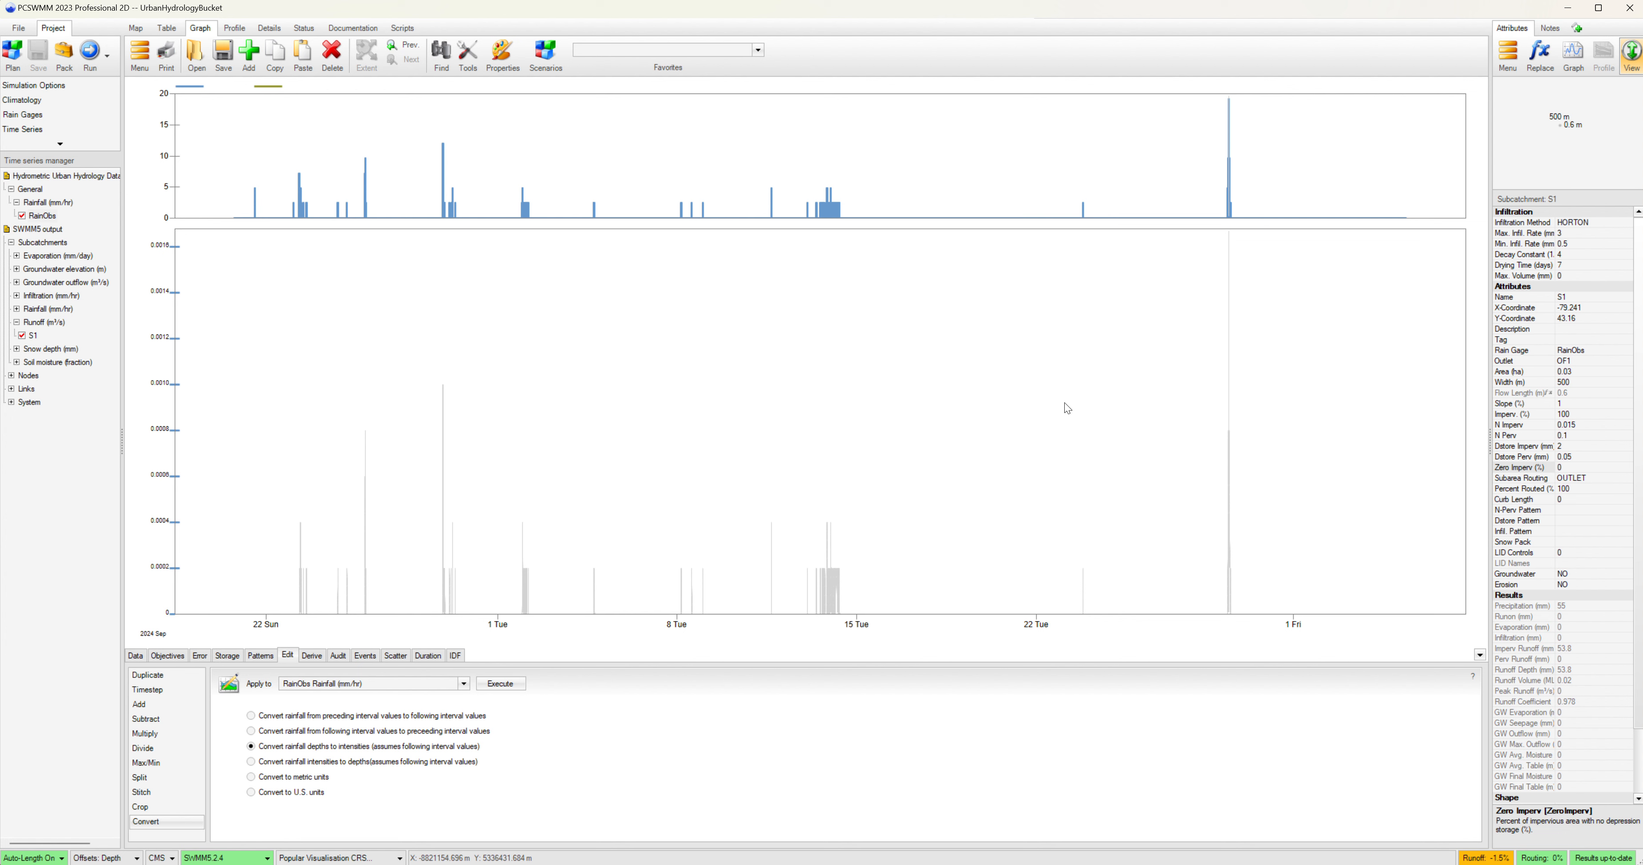
pyautogui.click(1228, 300)
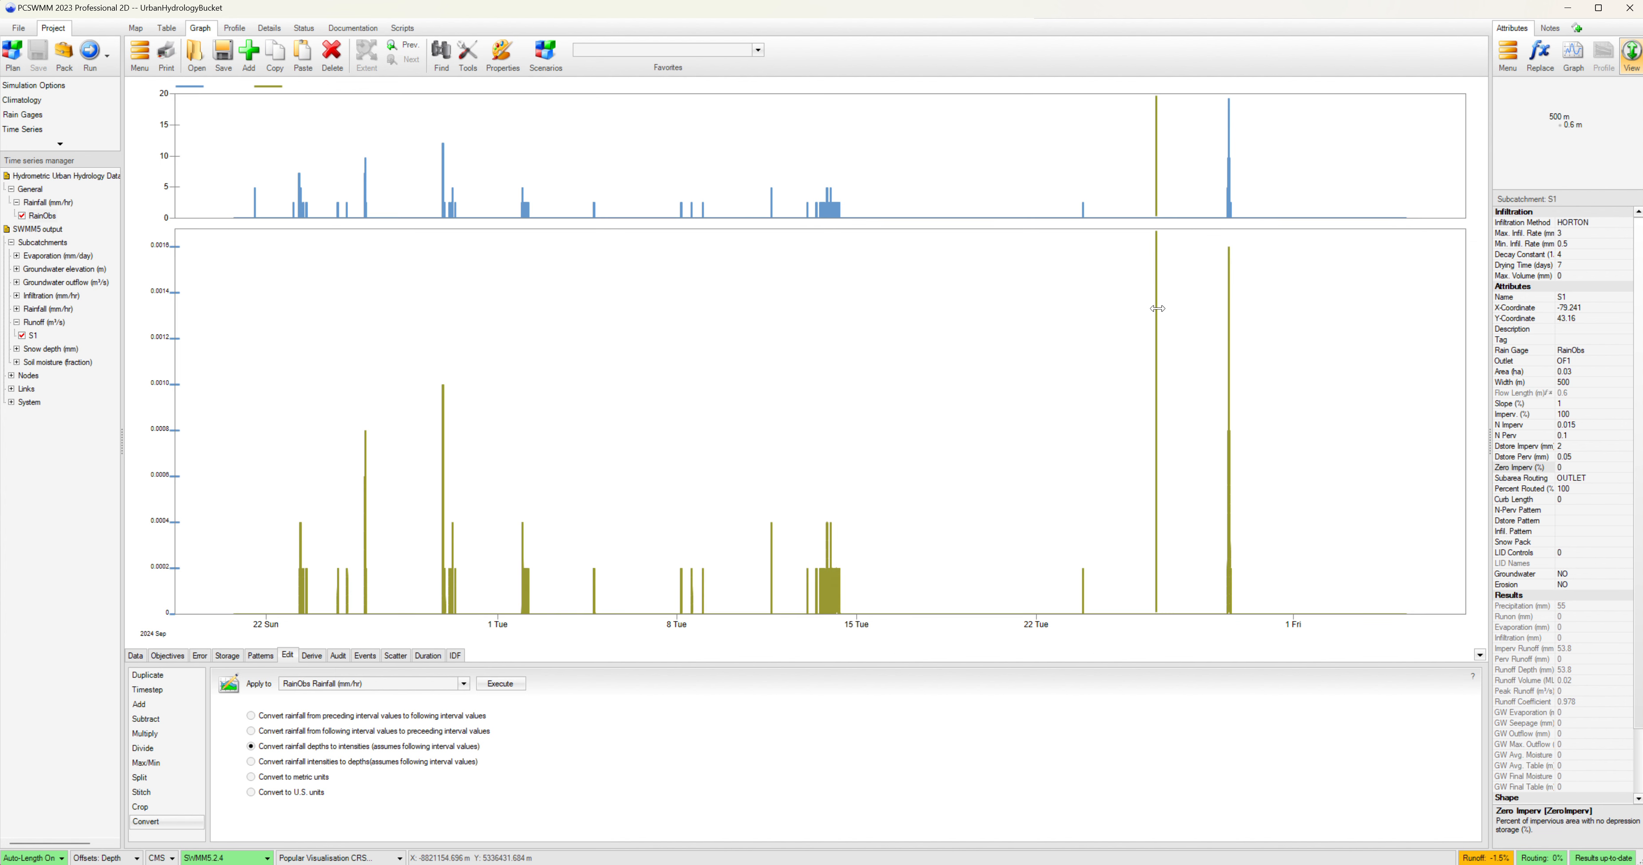
pyautogui.click(922, 488)
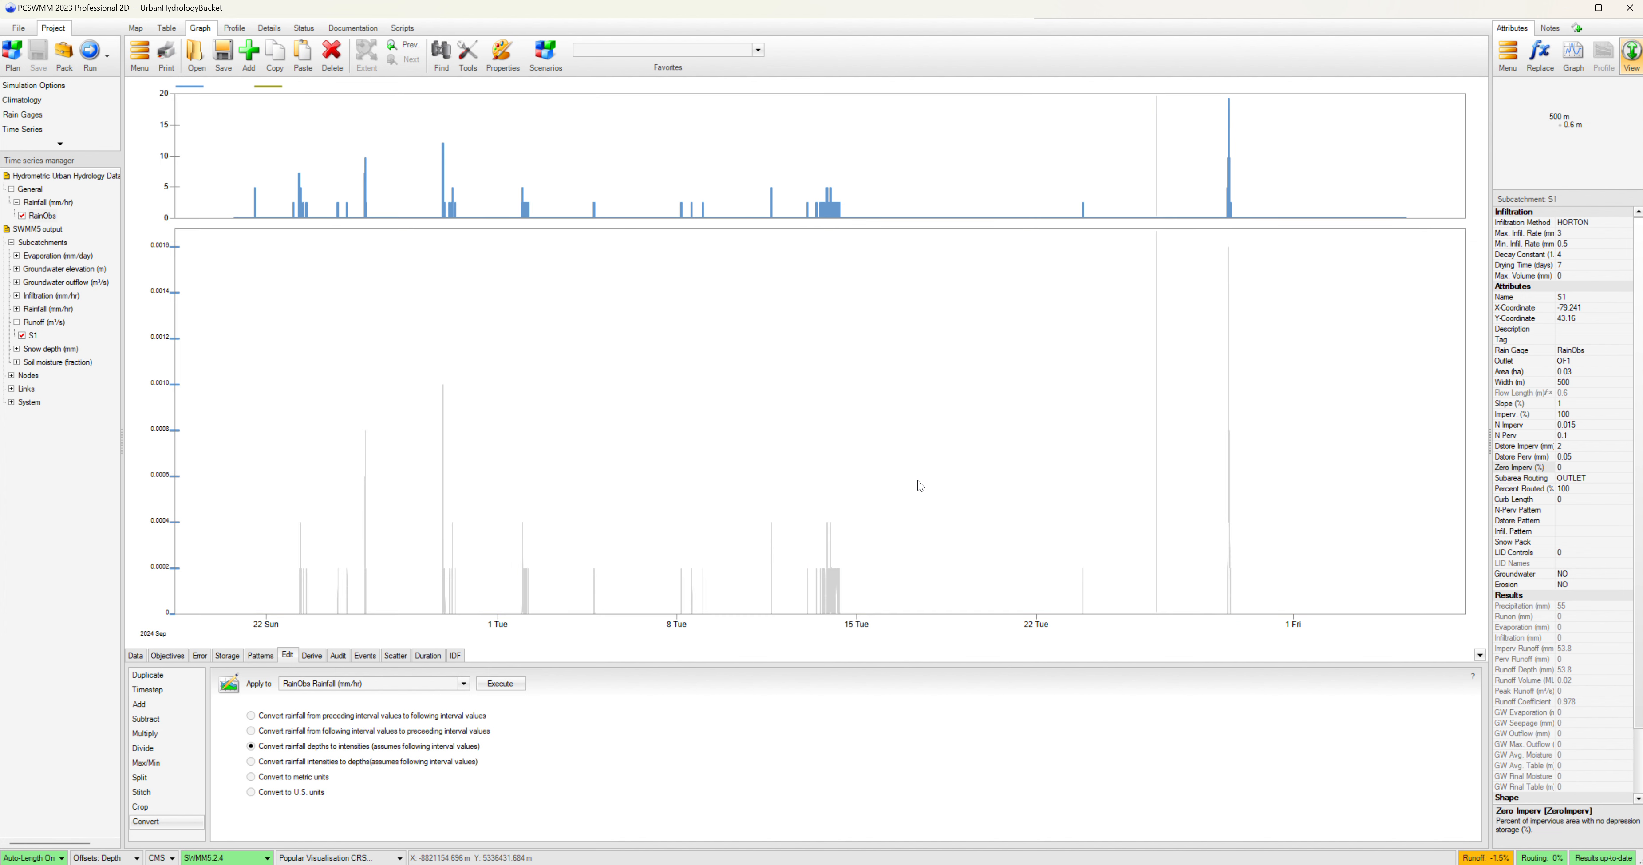
# Try to export the graphed time series as an Excel worksheet named SWMM_Model_Data_Bucket, then close the error report.
pyautogui.click(19, 29)
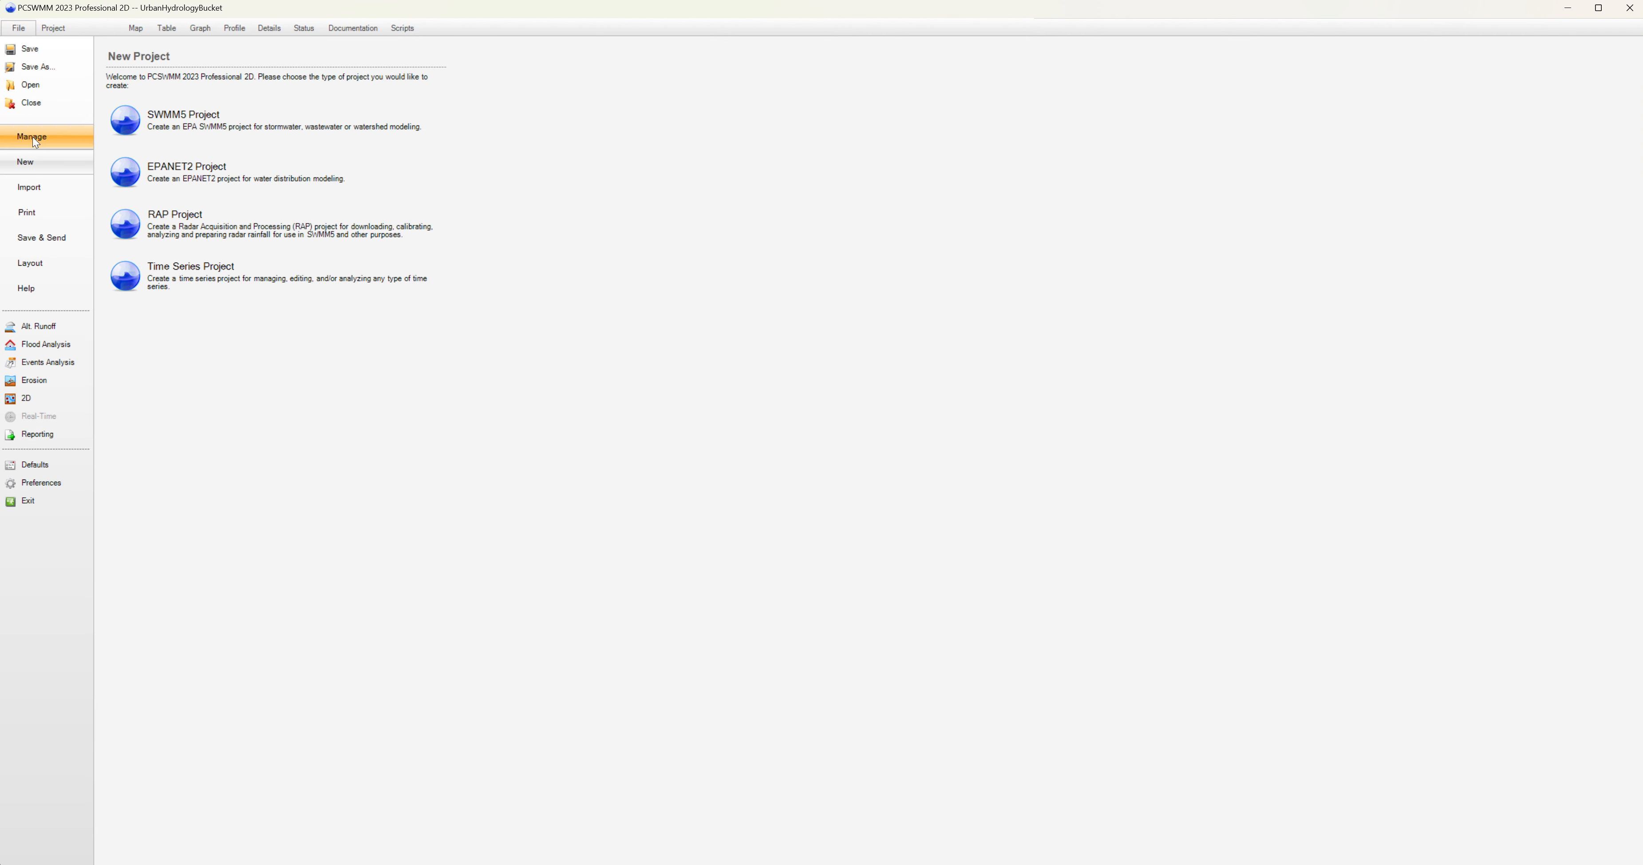
pyautogui.click(41, 239)
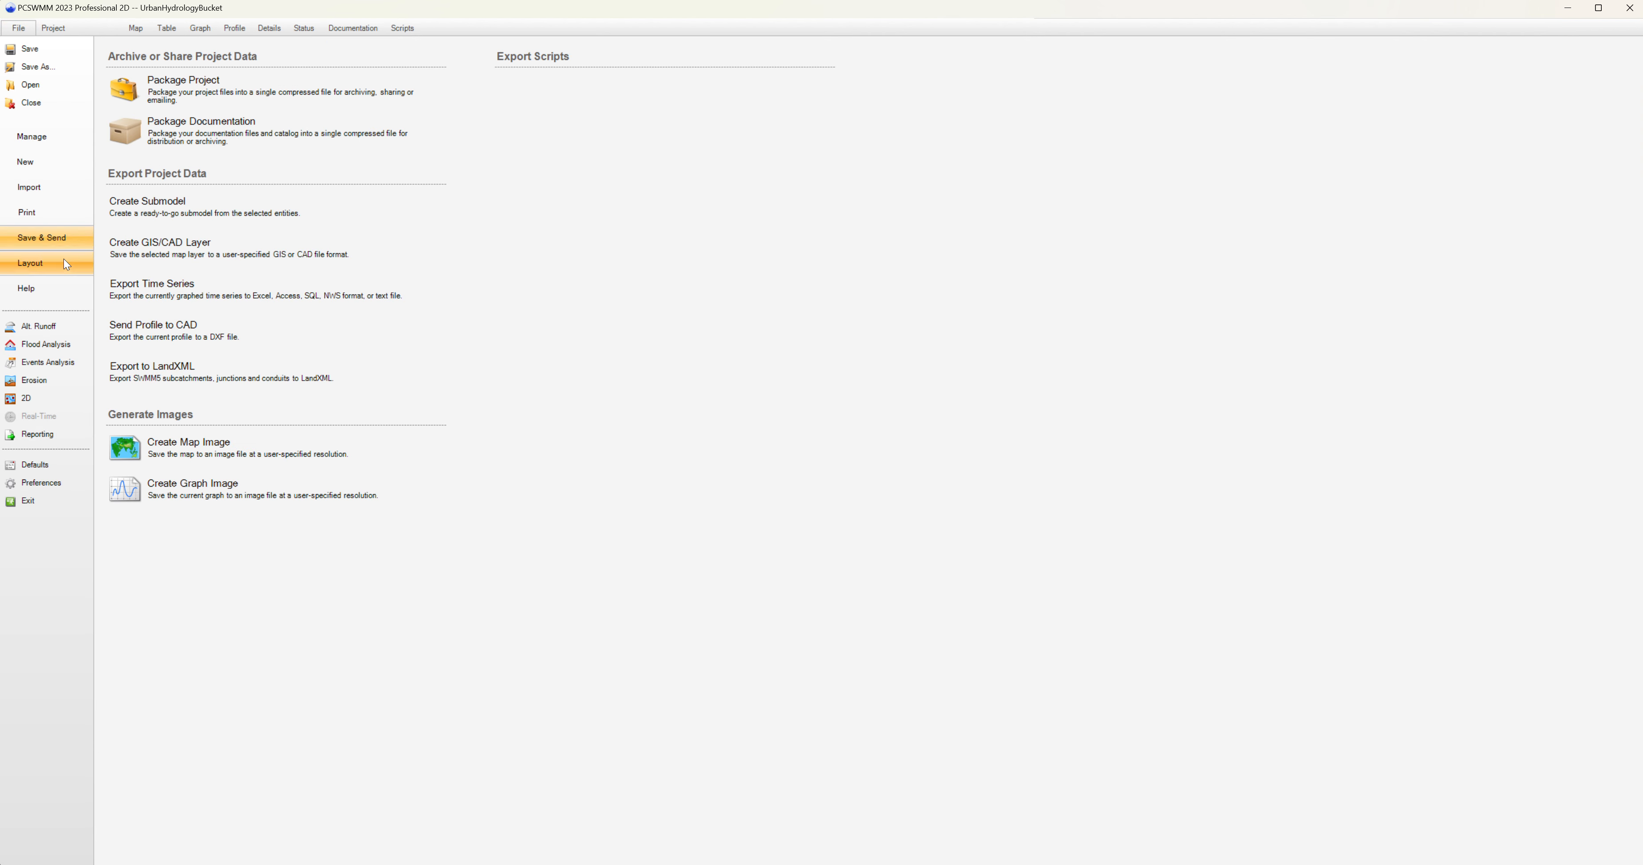
pyautogui.click(263, 299)
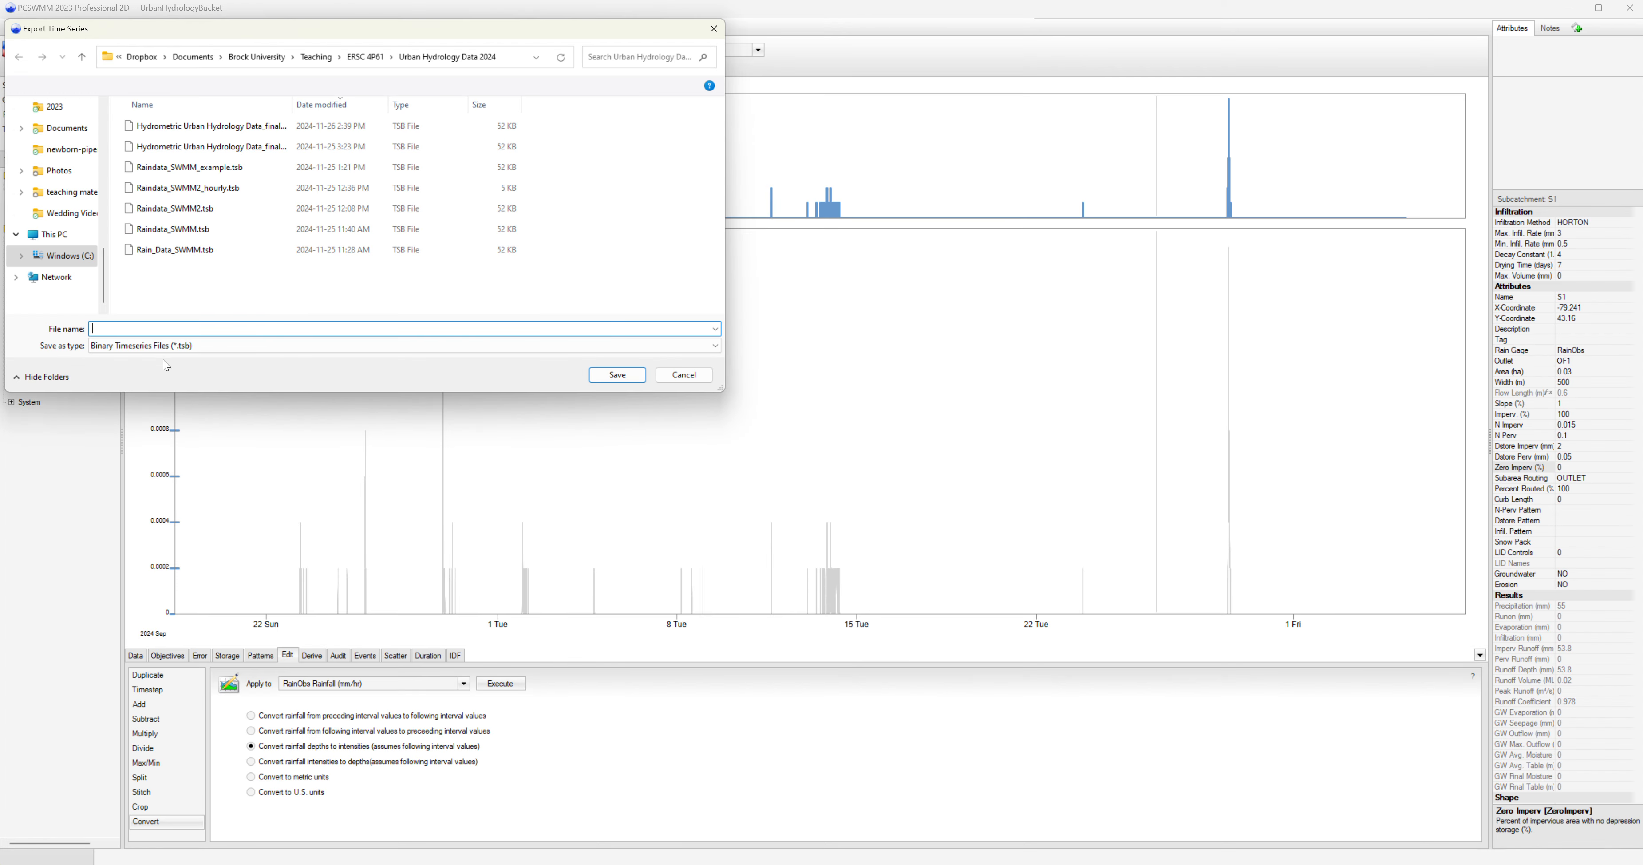
pyautogui.click(164, 345)
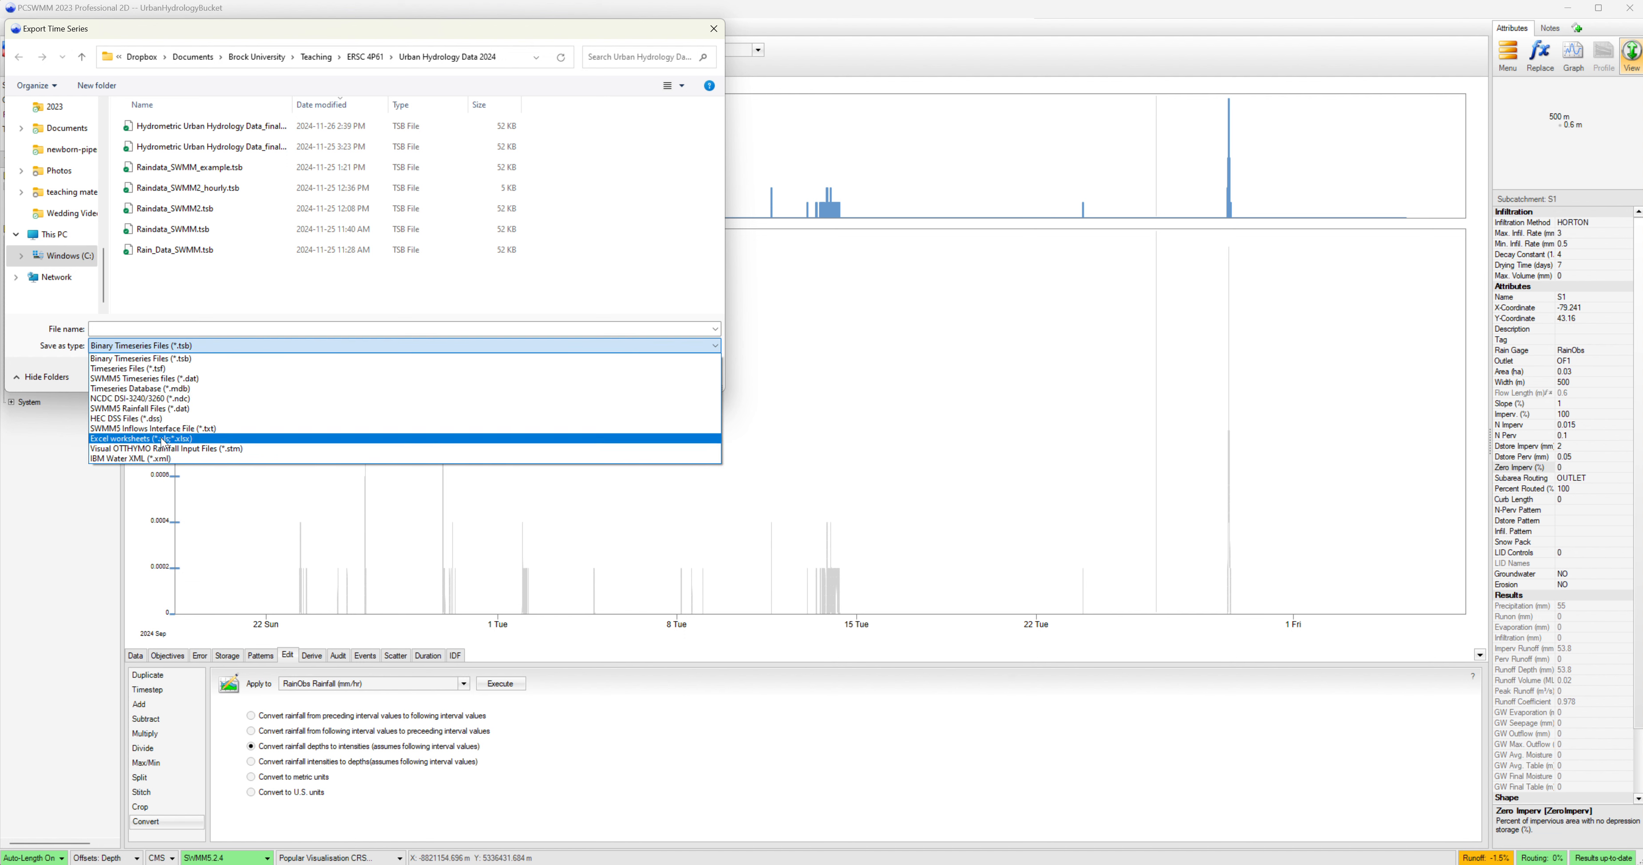
pyautogui.click(163, 439)
pyautogui.click(187, 126)
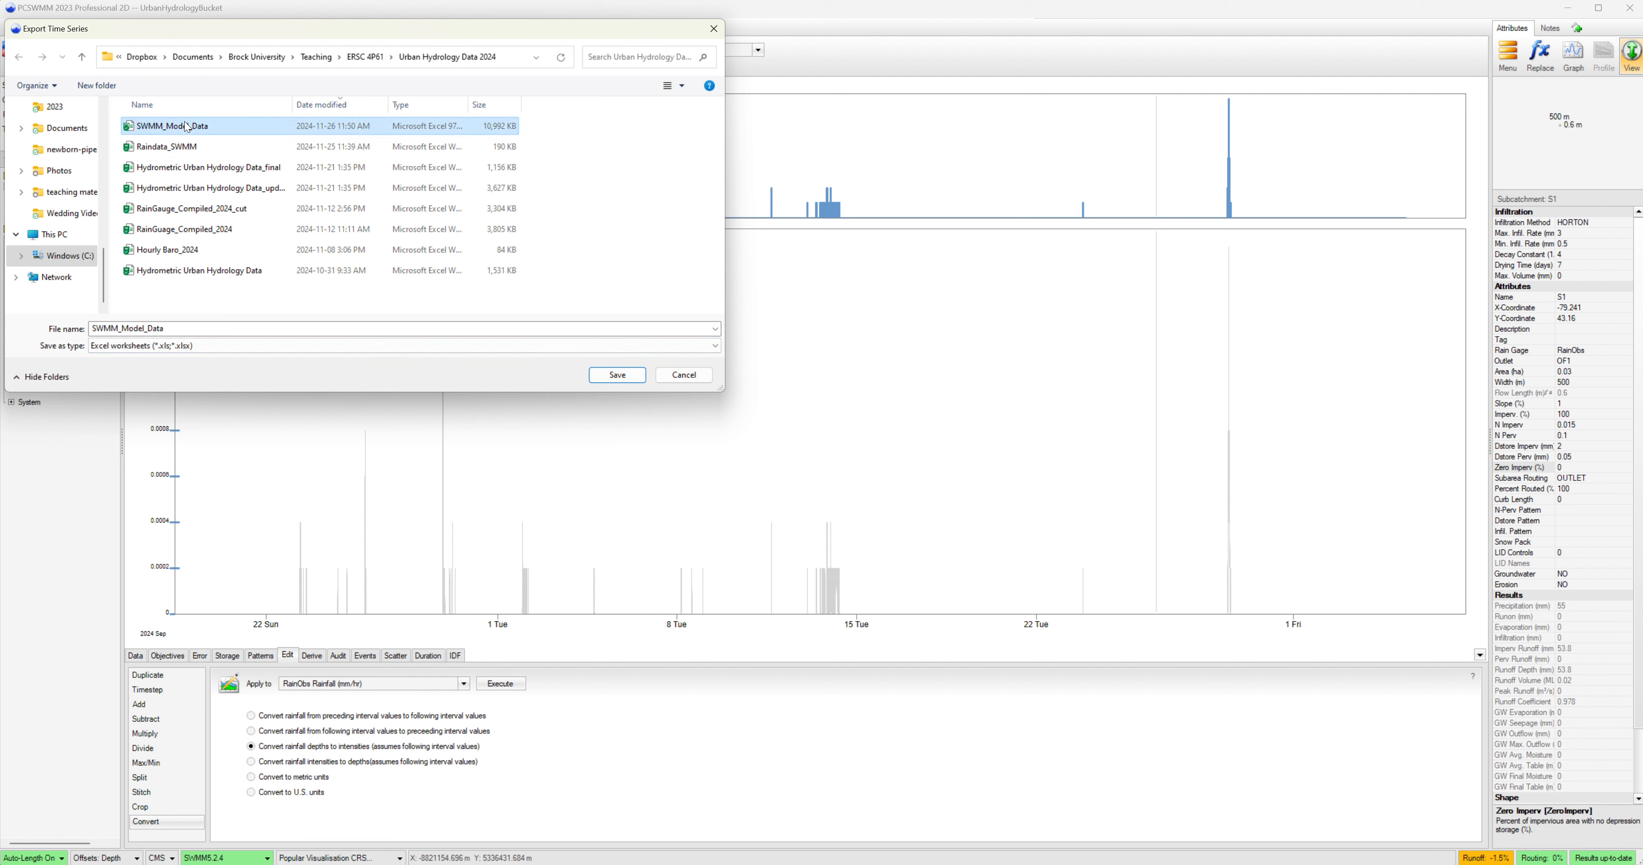
pyautogui.doubleClick(186, 328)
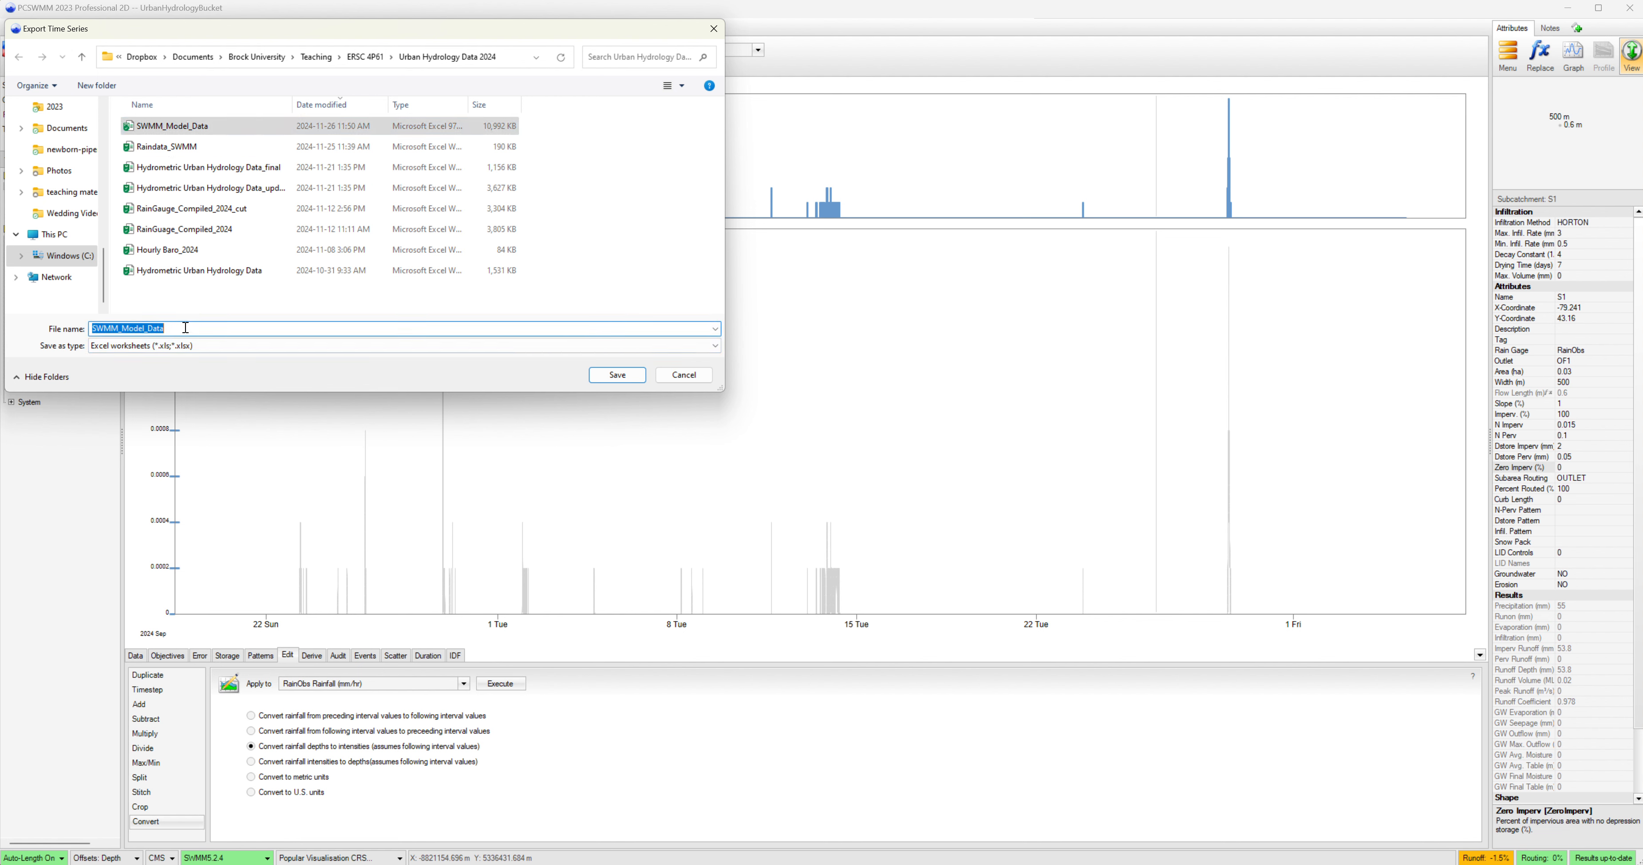
pyautogui.click(188, 327)
pyautogui.write('_Bucket')
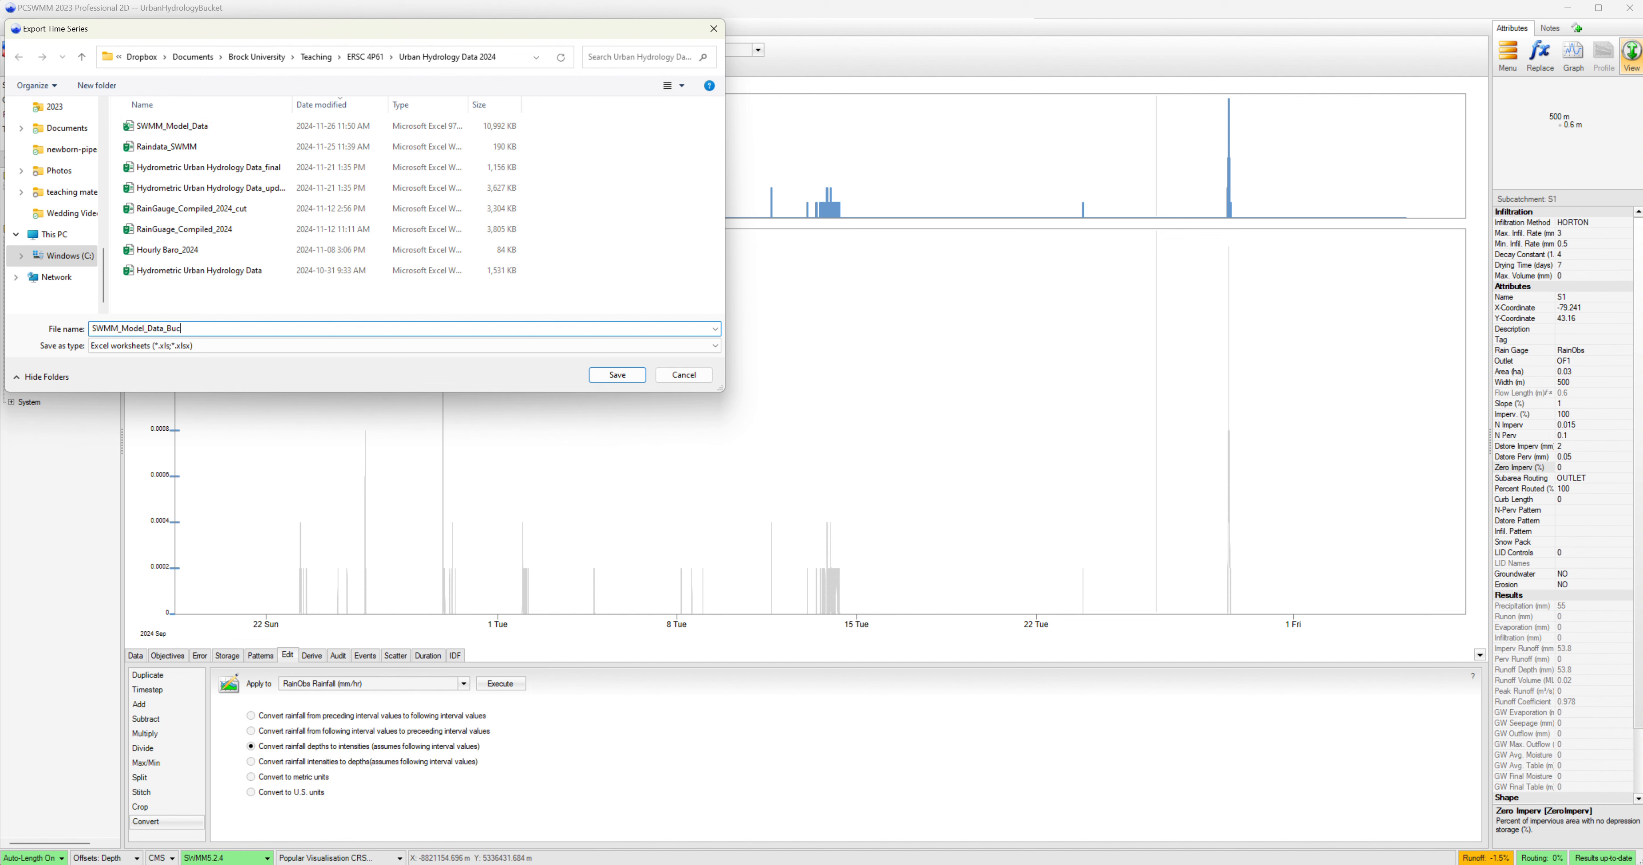
pyautogui.click(638, 375)
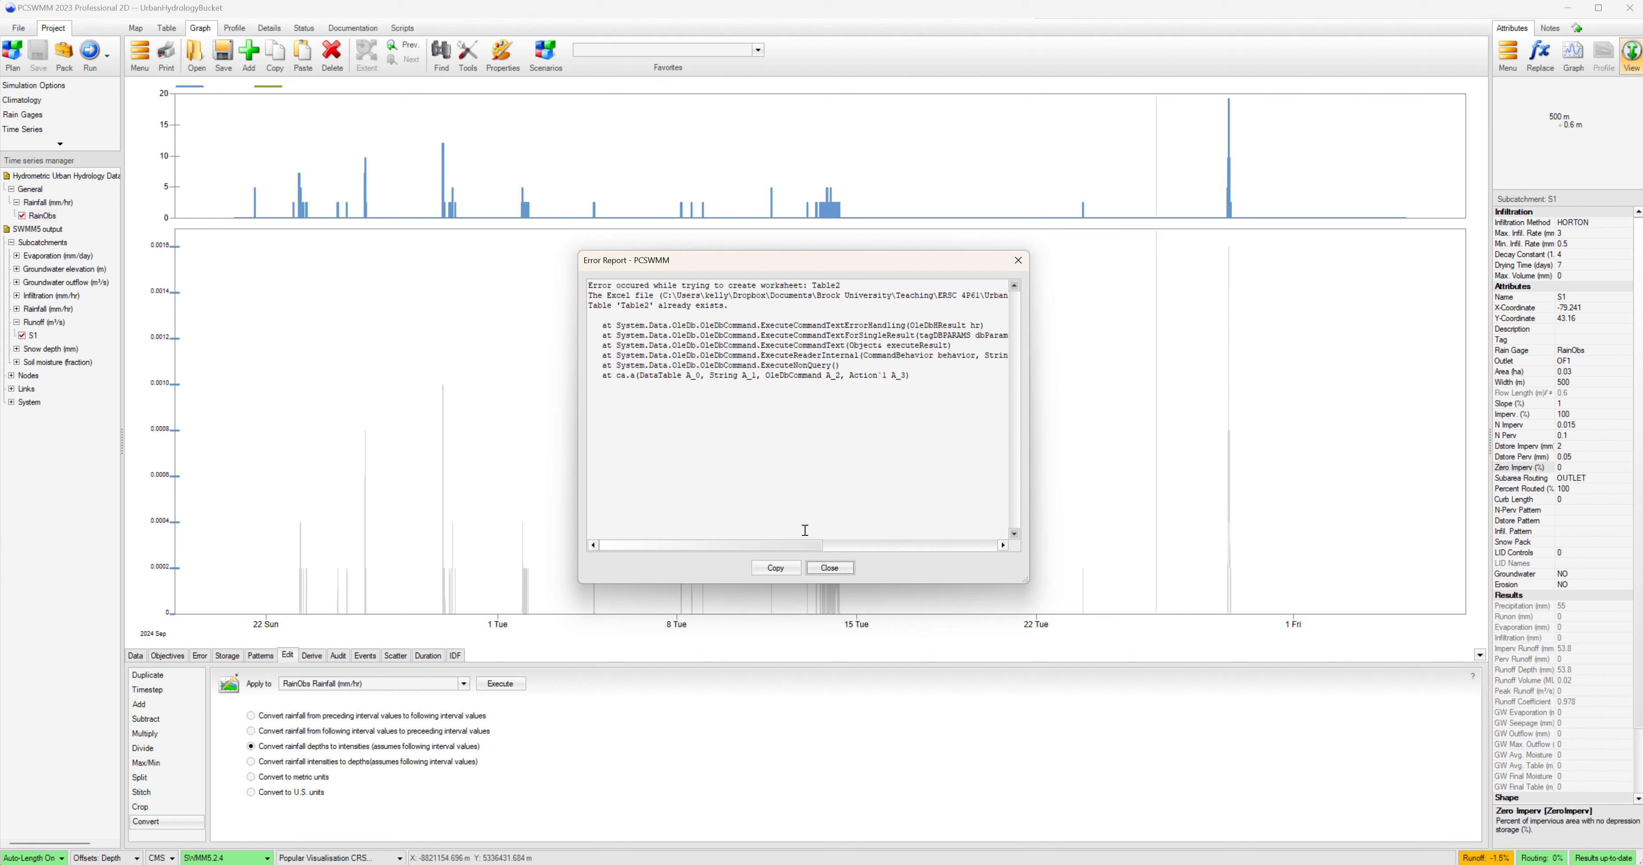
pyautogui.click(830, 568)
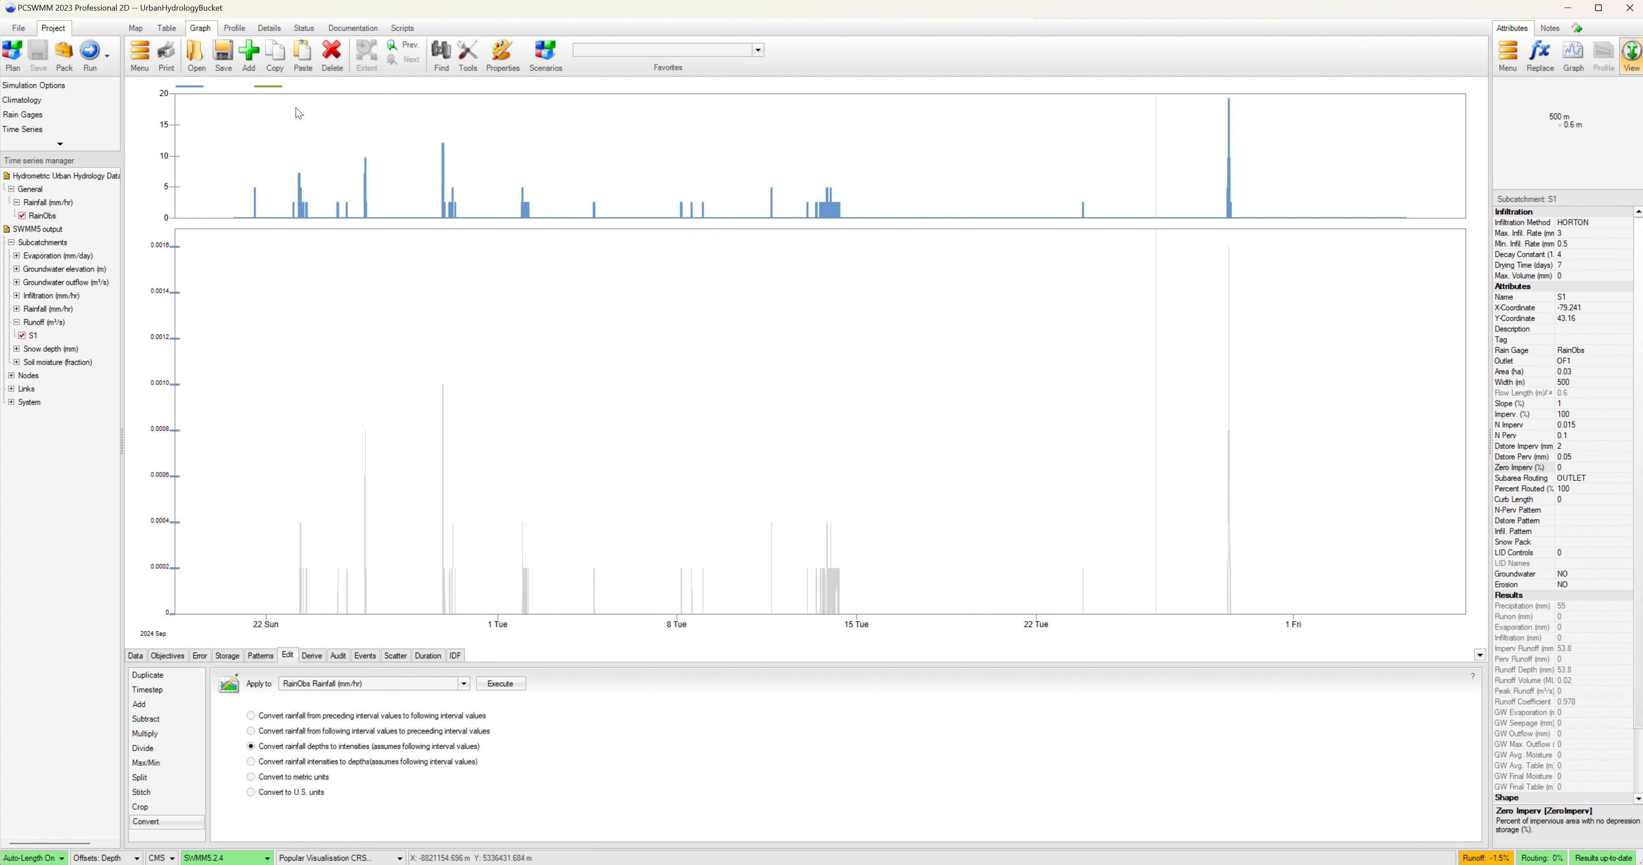
# Return to the map view of the S1 rooftop subcatchment.
pyautogui.click(136, 29)
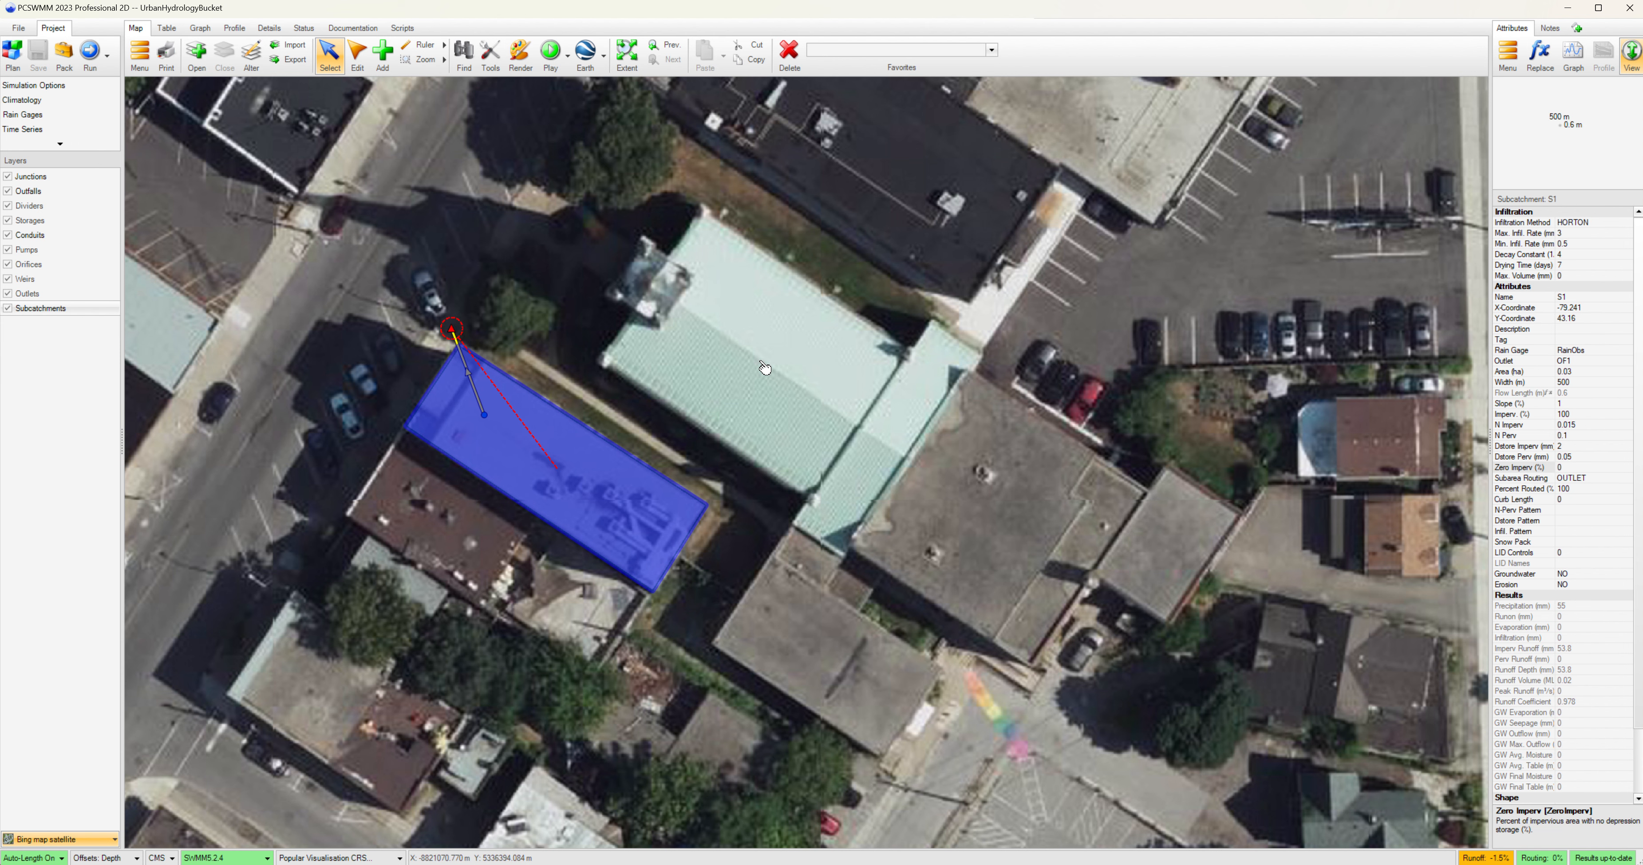
pyautogui.click(19, 28)
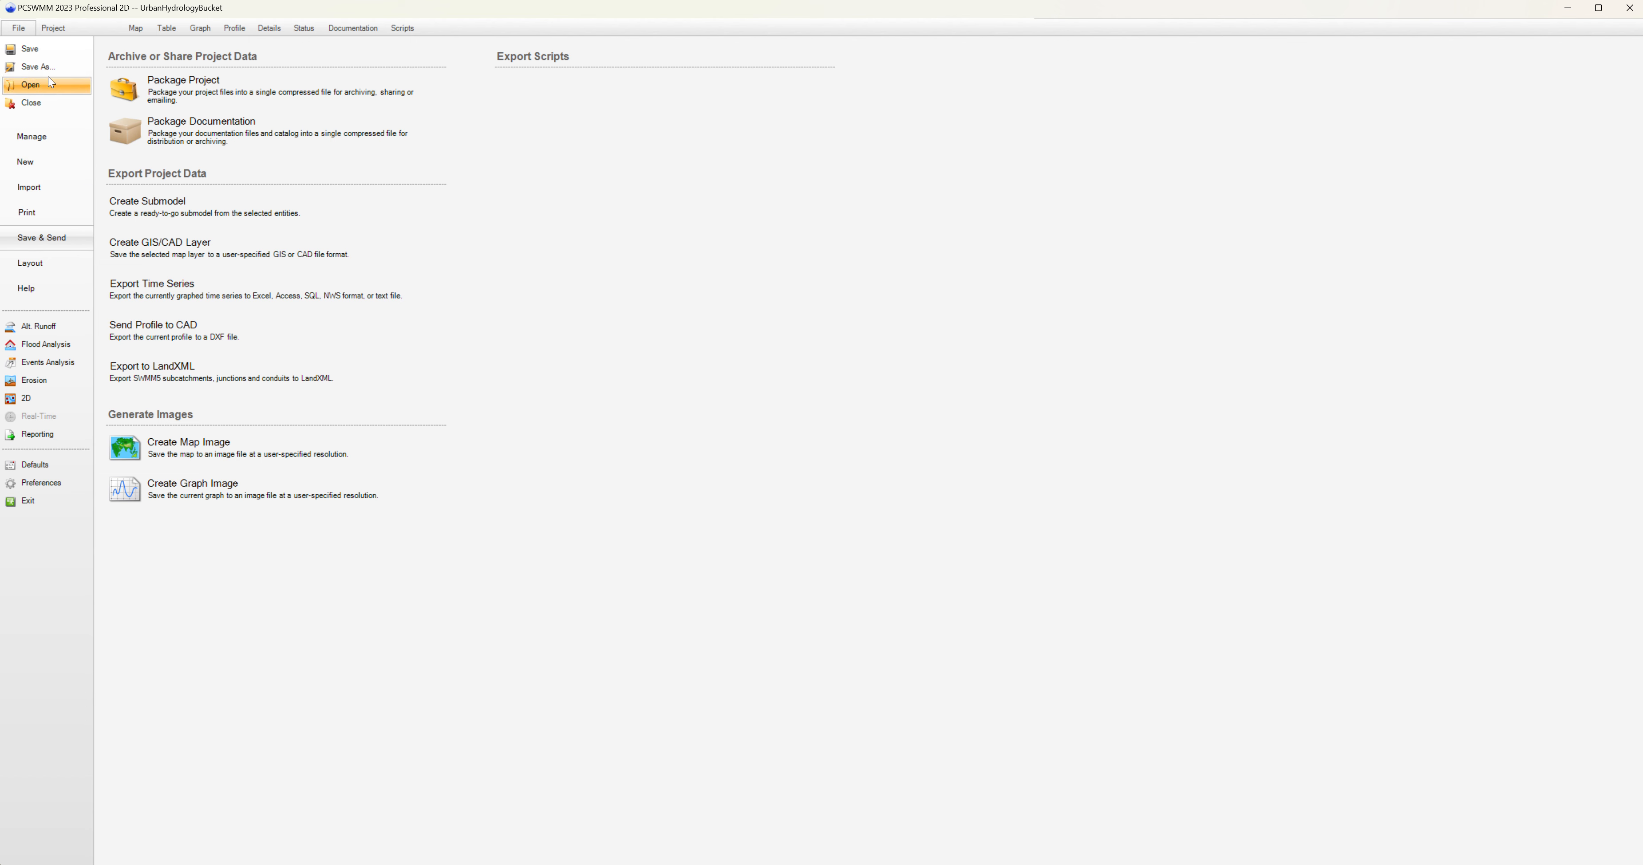
pyautogui.click(57, 29)
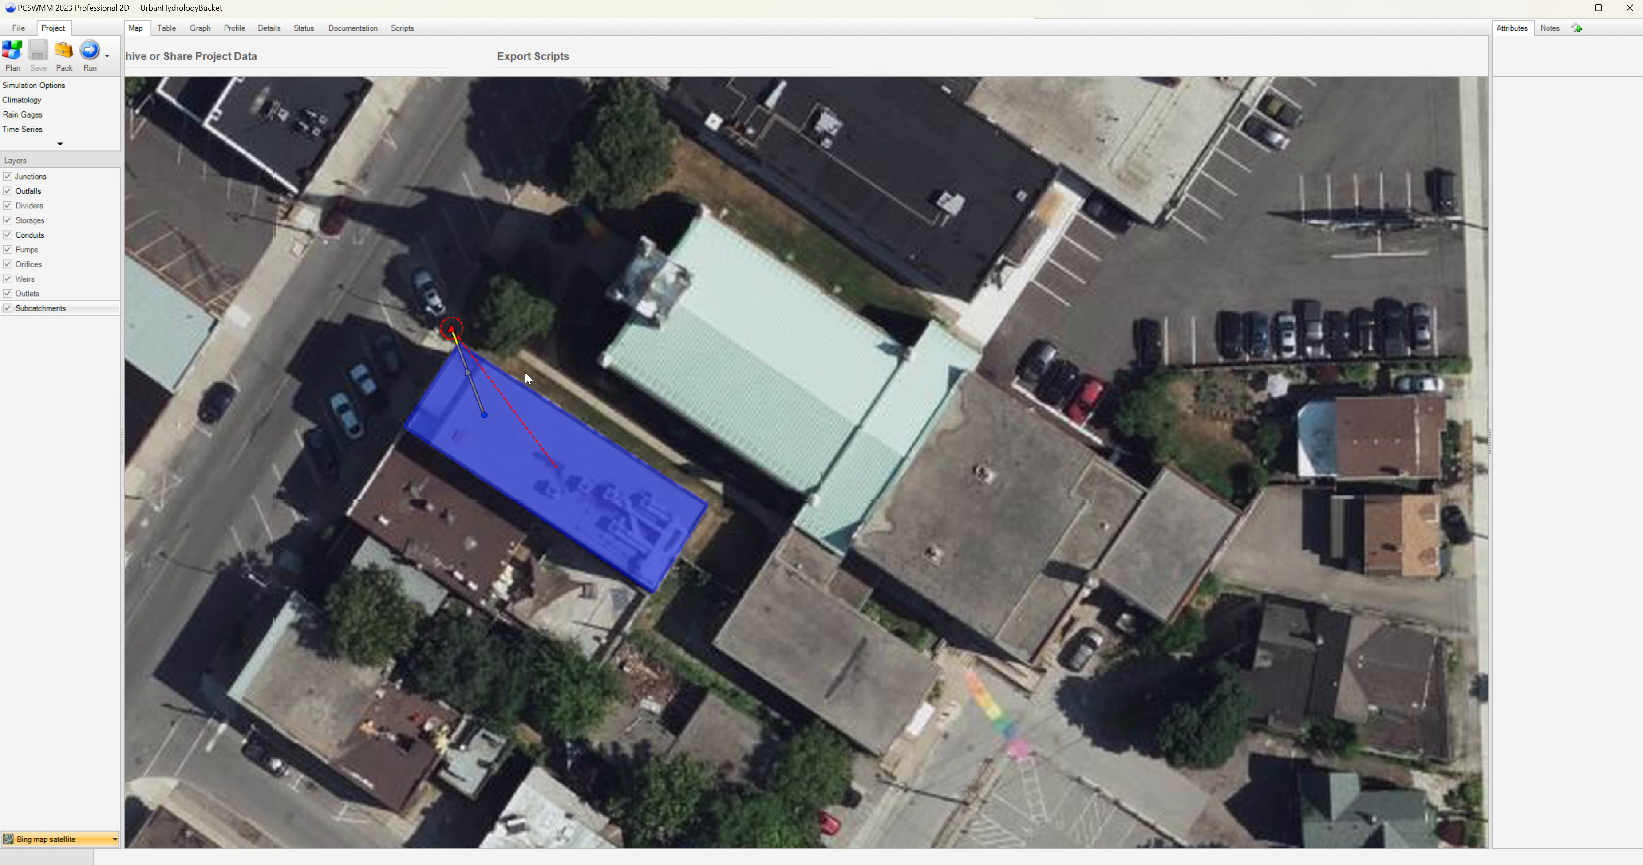